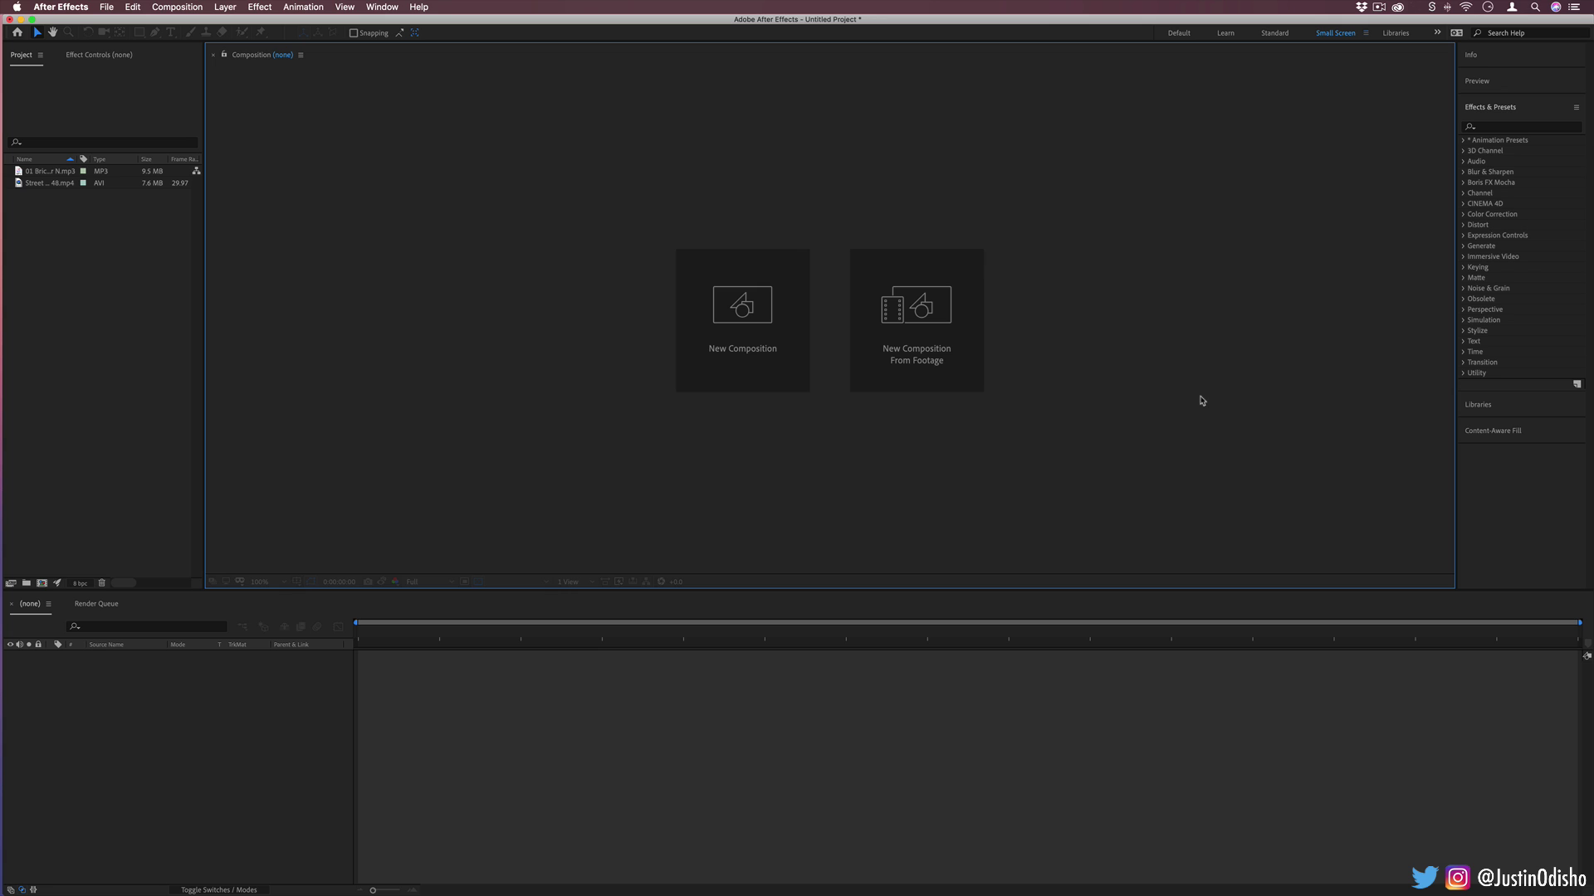
Create Comp 1 as a 1920×1080, 29.97 fps HDTV composition with a shortened duration.
click(739, 305)
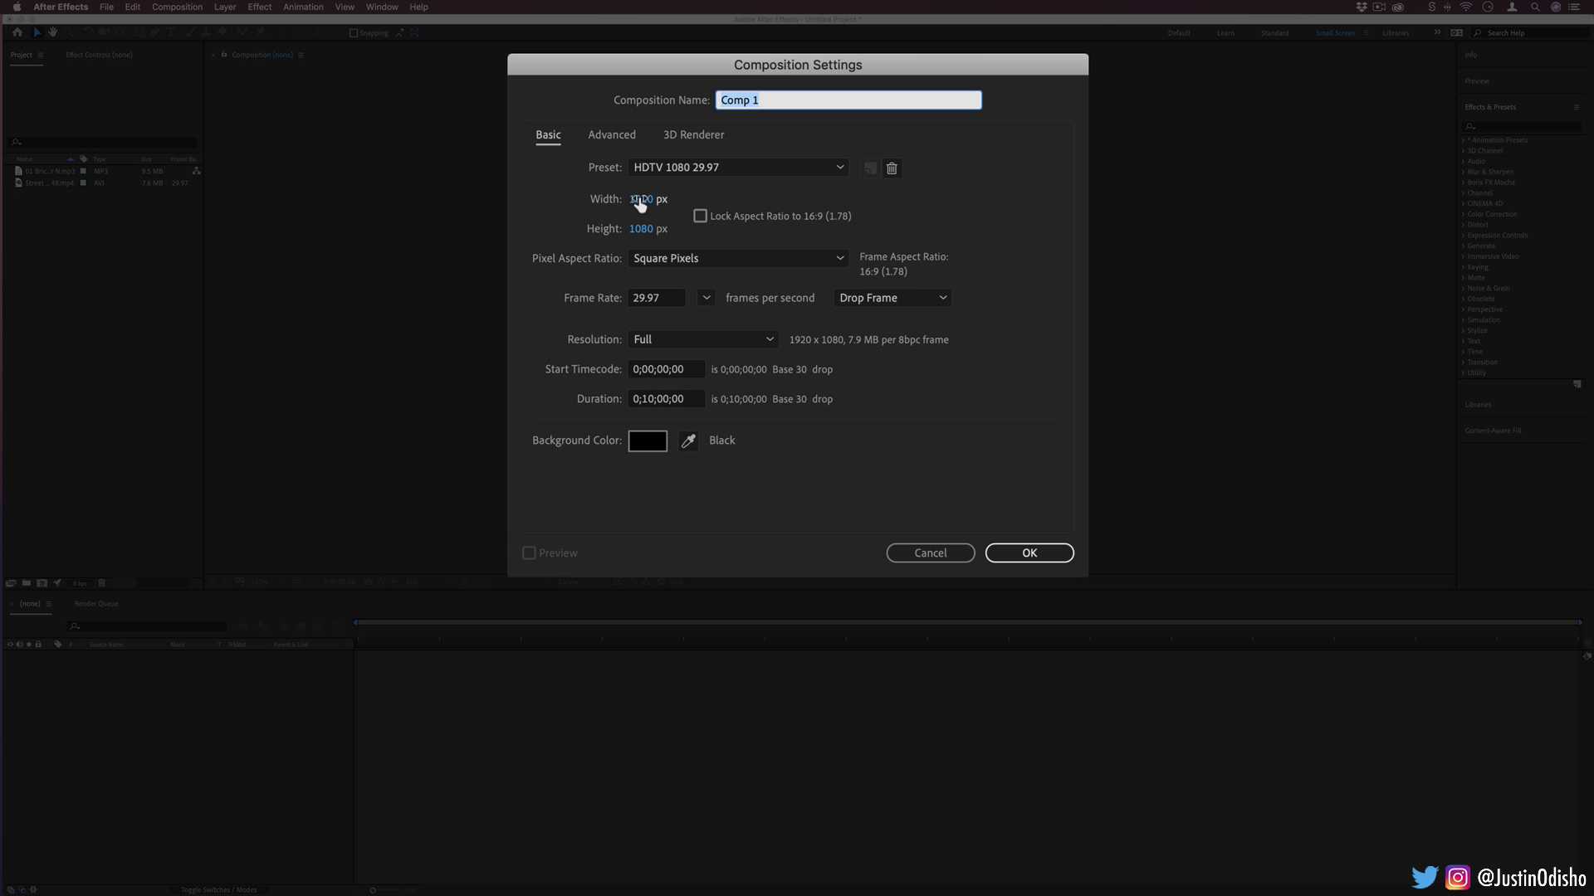
click(651, 399)
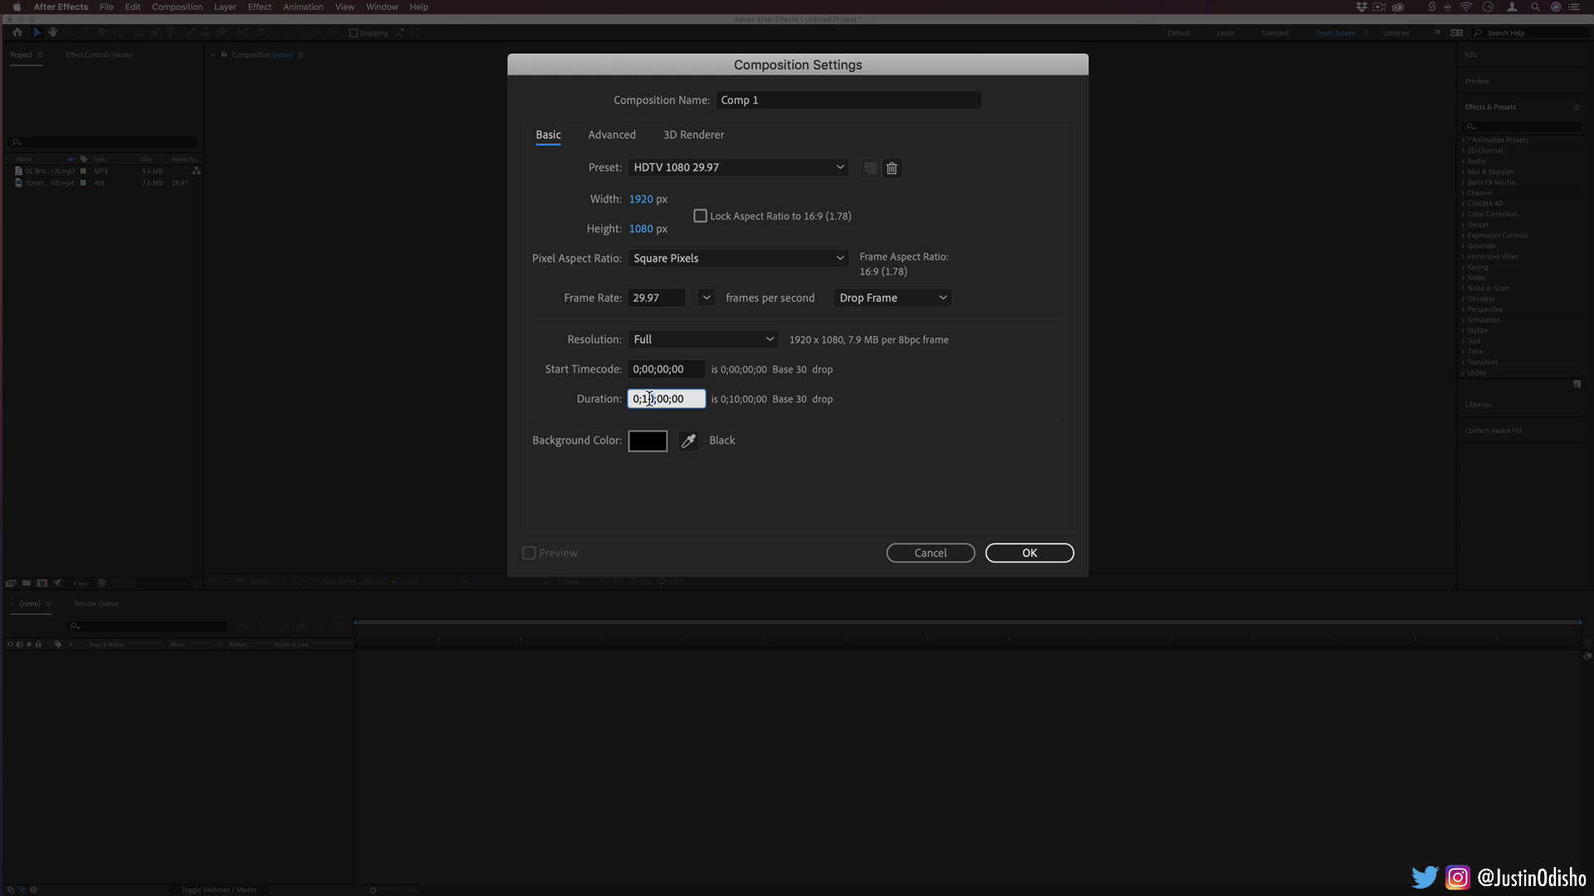
double_click(649, 398)
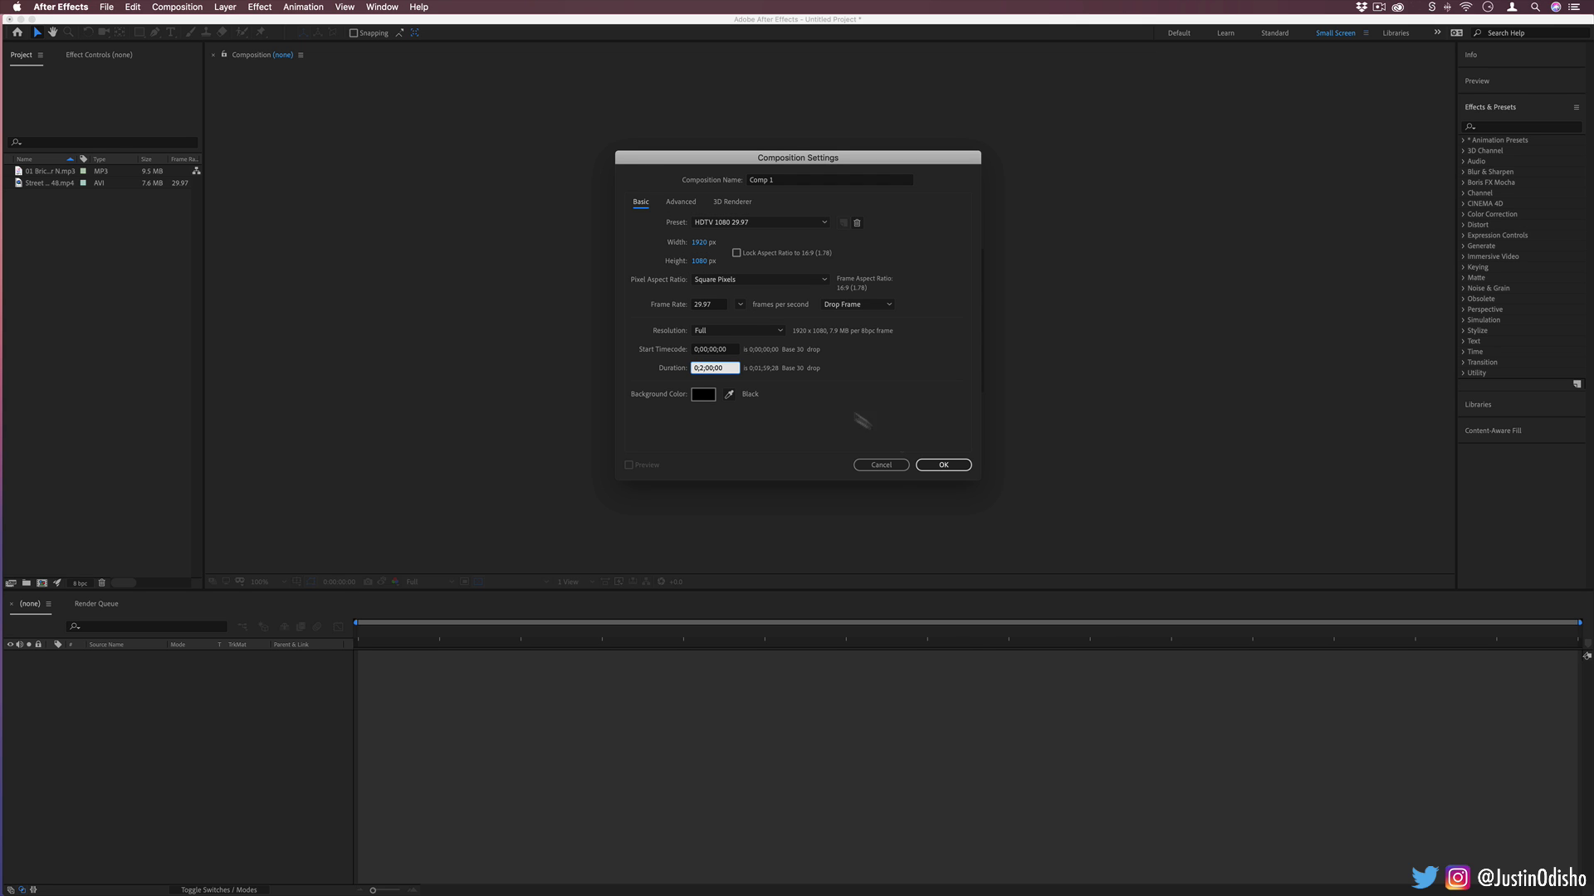
click(951, 466)
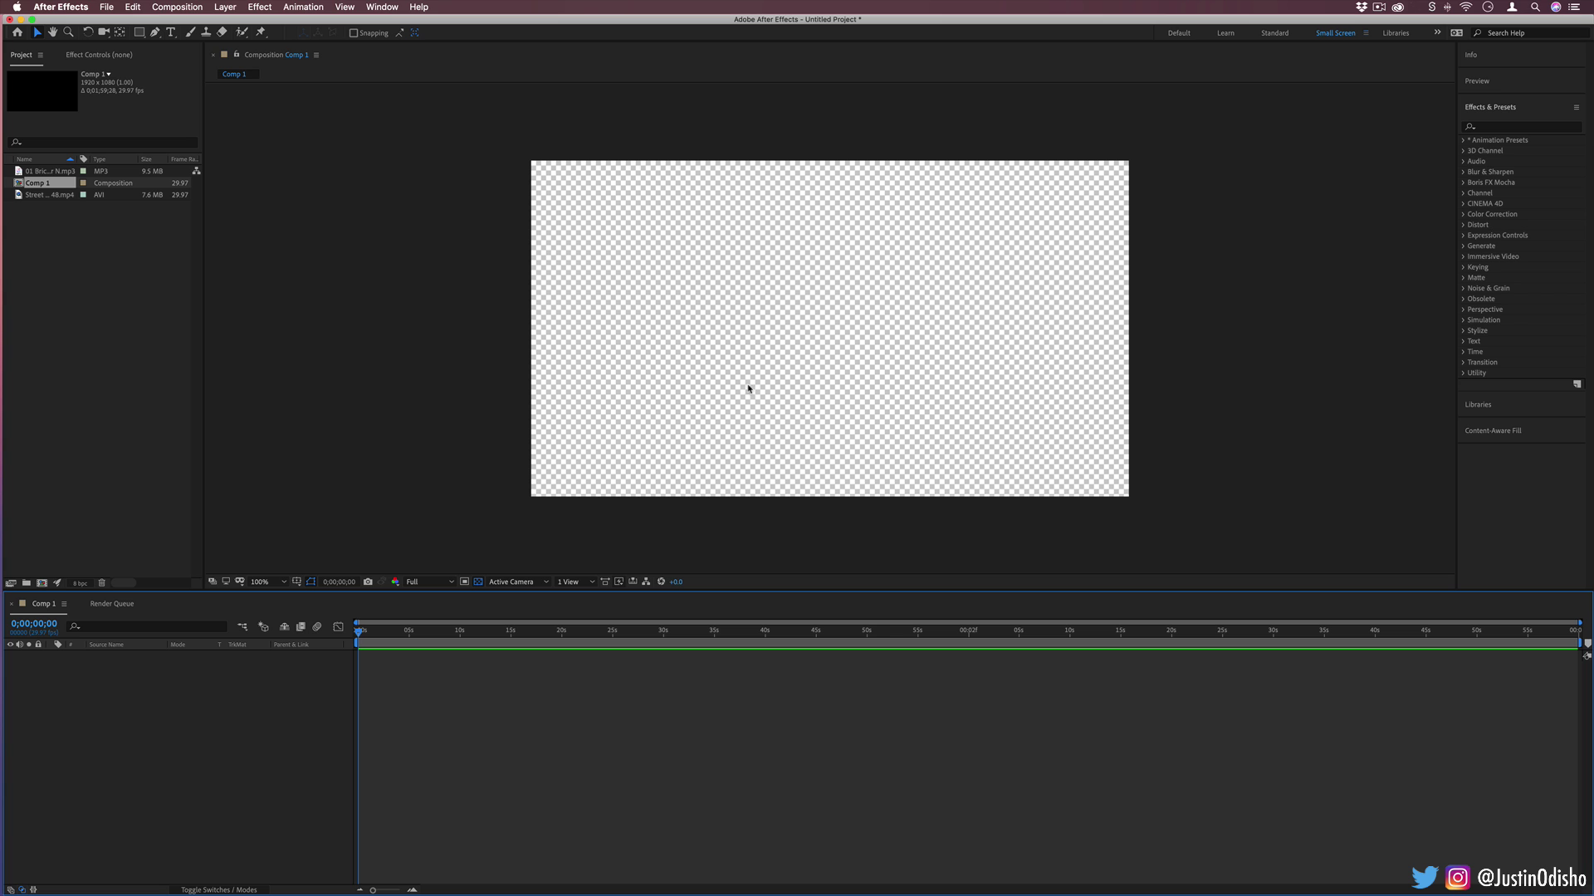
Add two full-frame black solids, Black Solid 1 and Black Solid 2, through Layer > New > Solid.
click(224, 10)
mouse_move(249, 21)
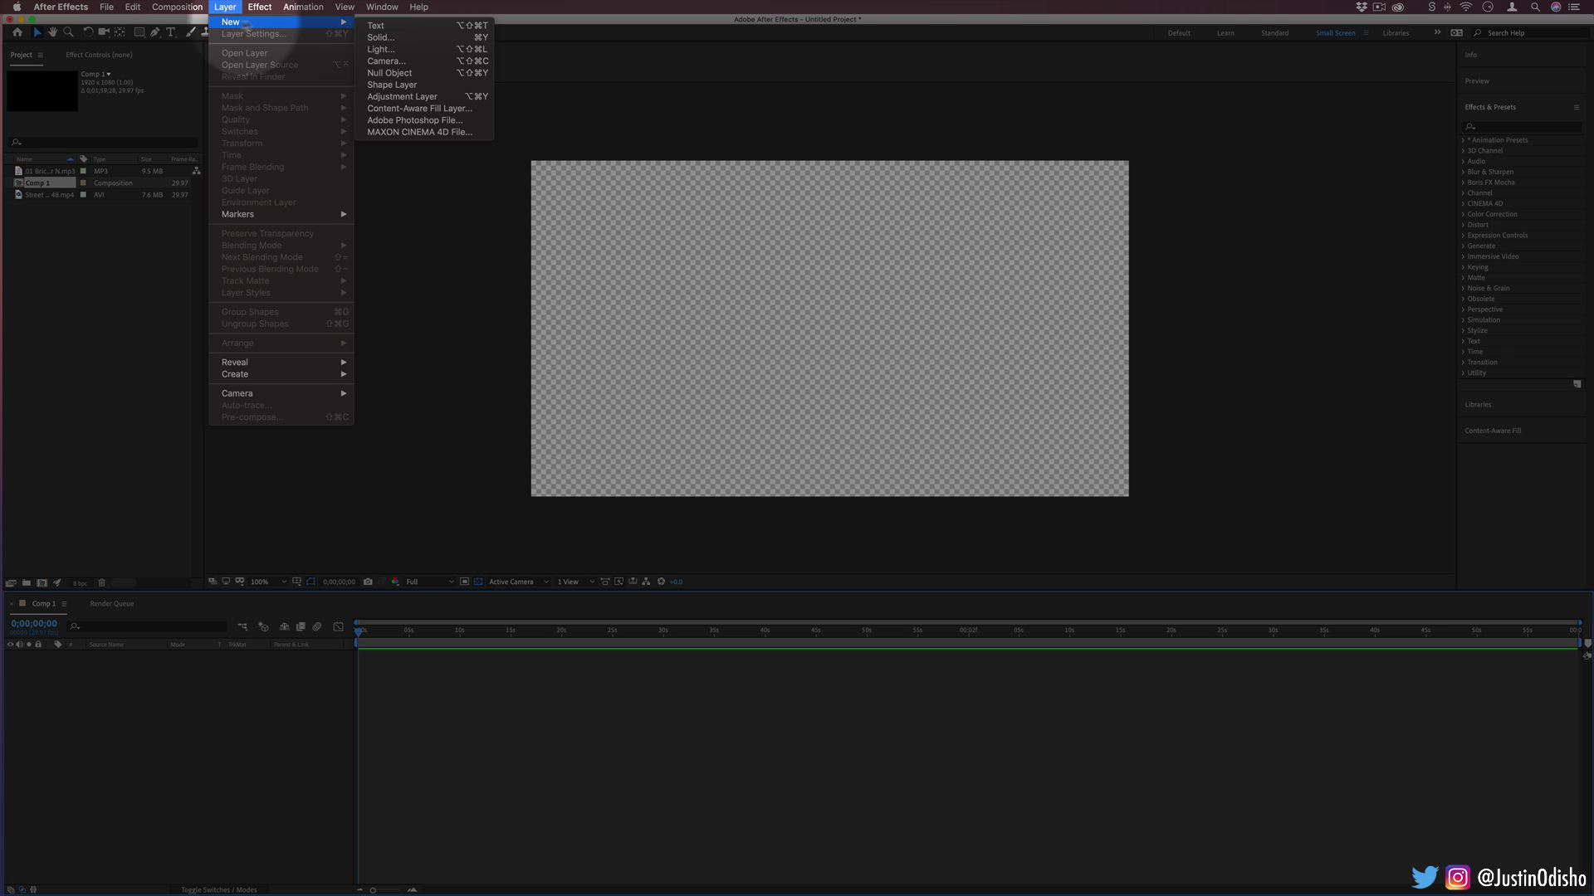
click(399, 37)
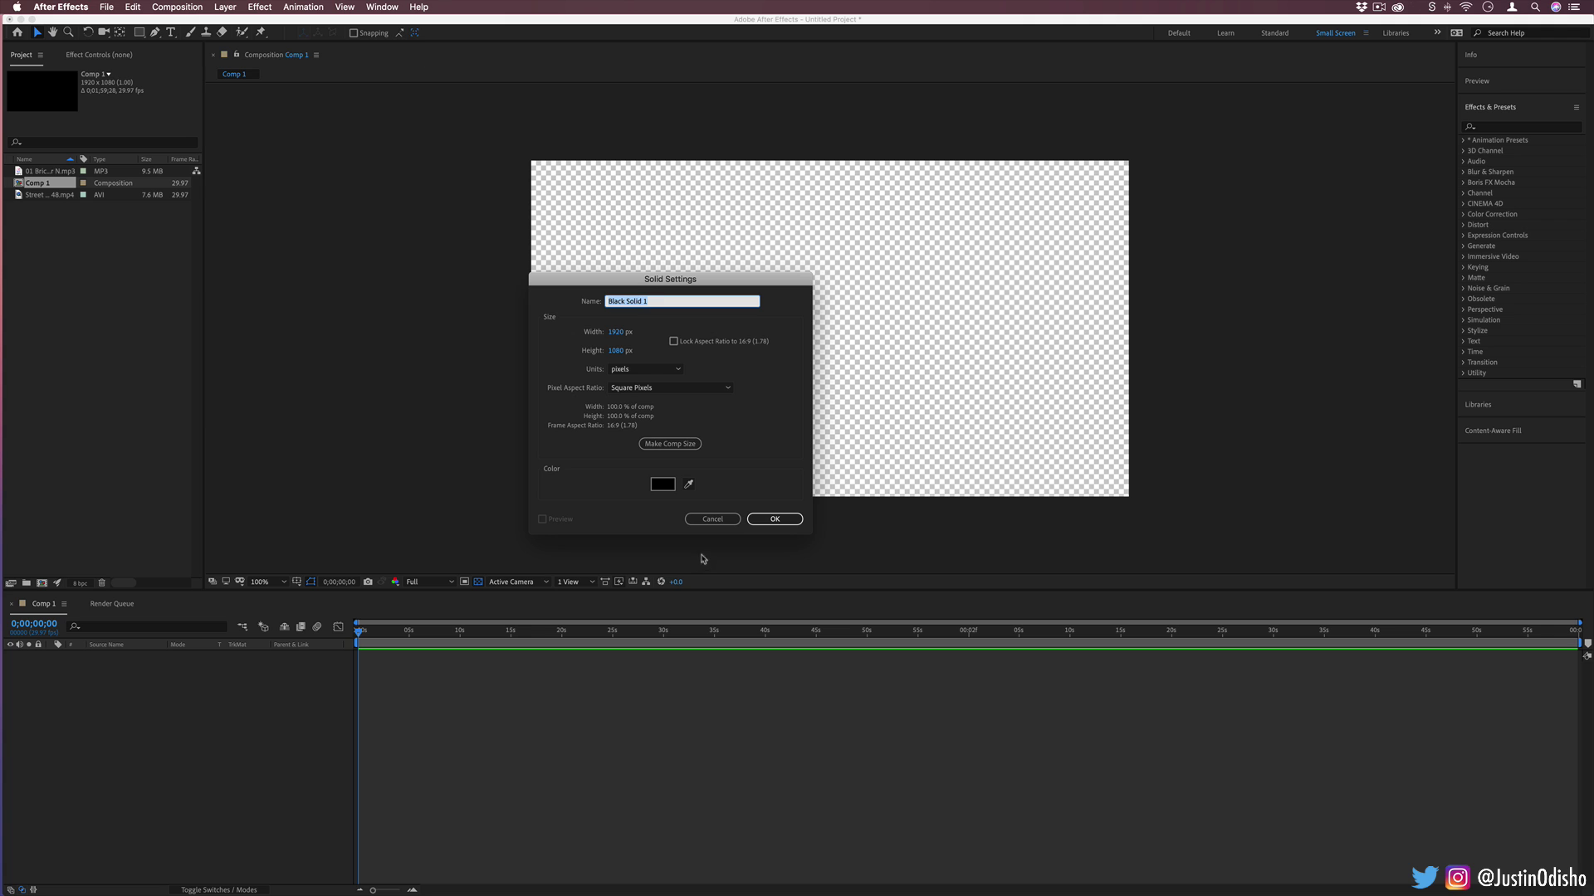
click(774, 519)
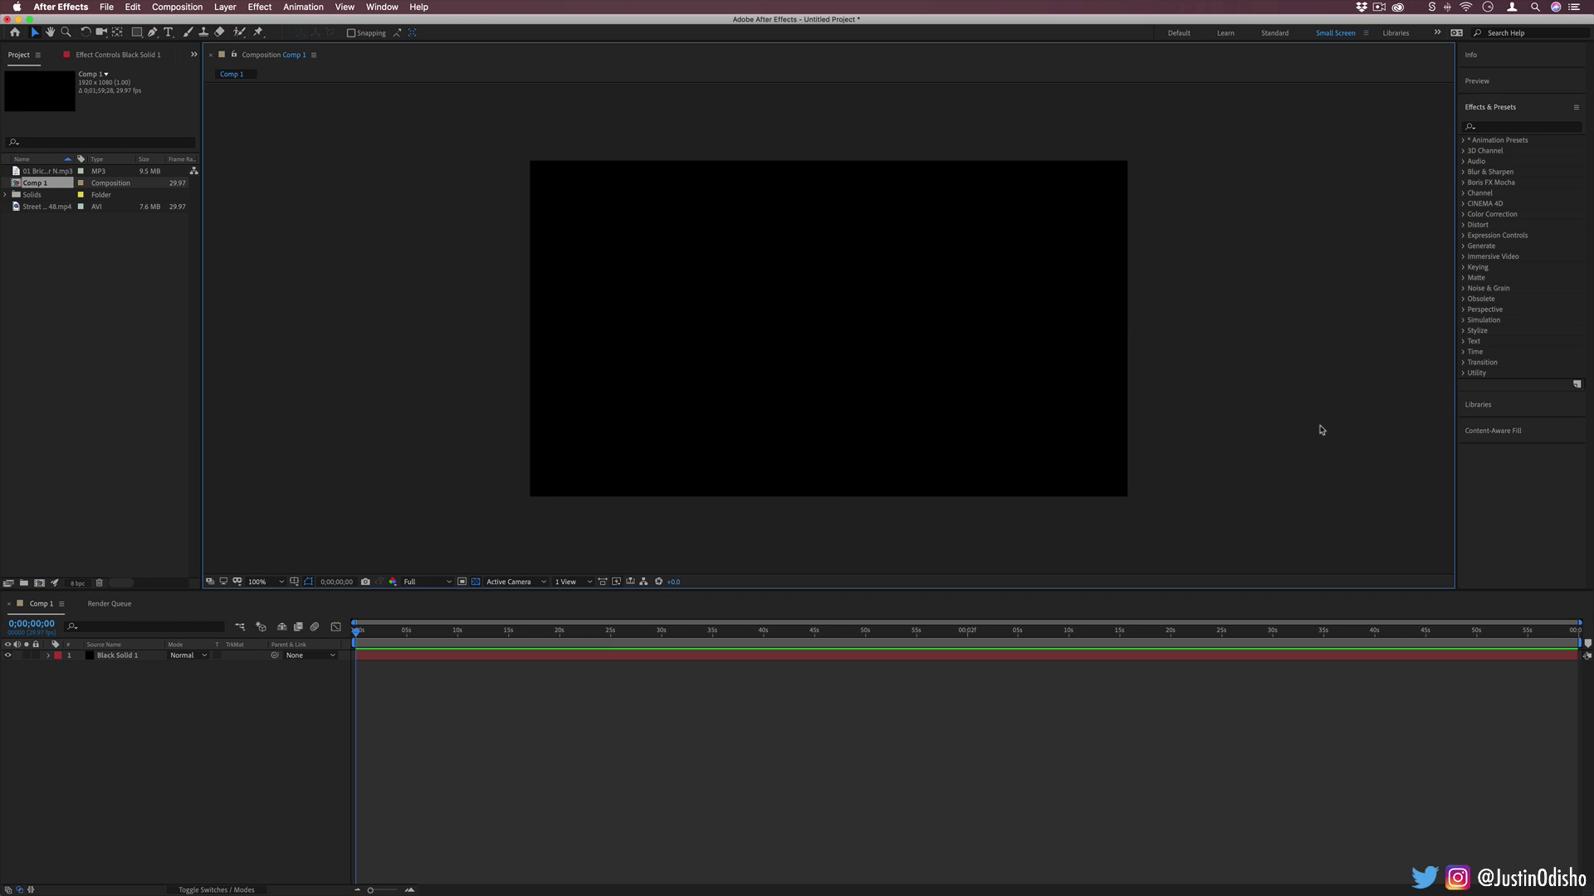
click(226, 8)
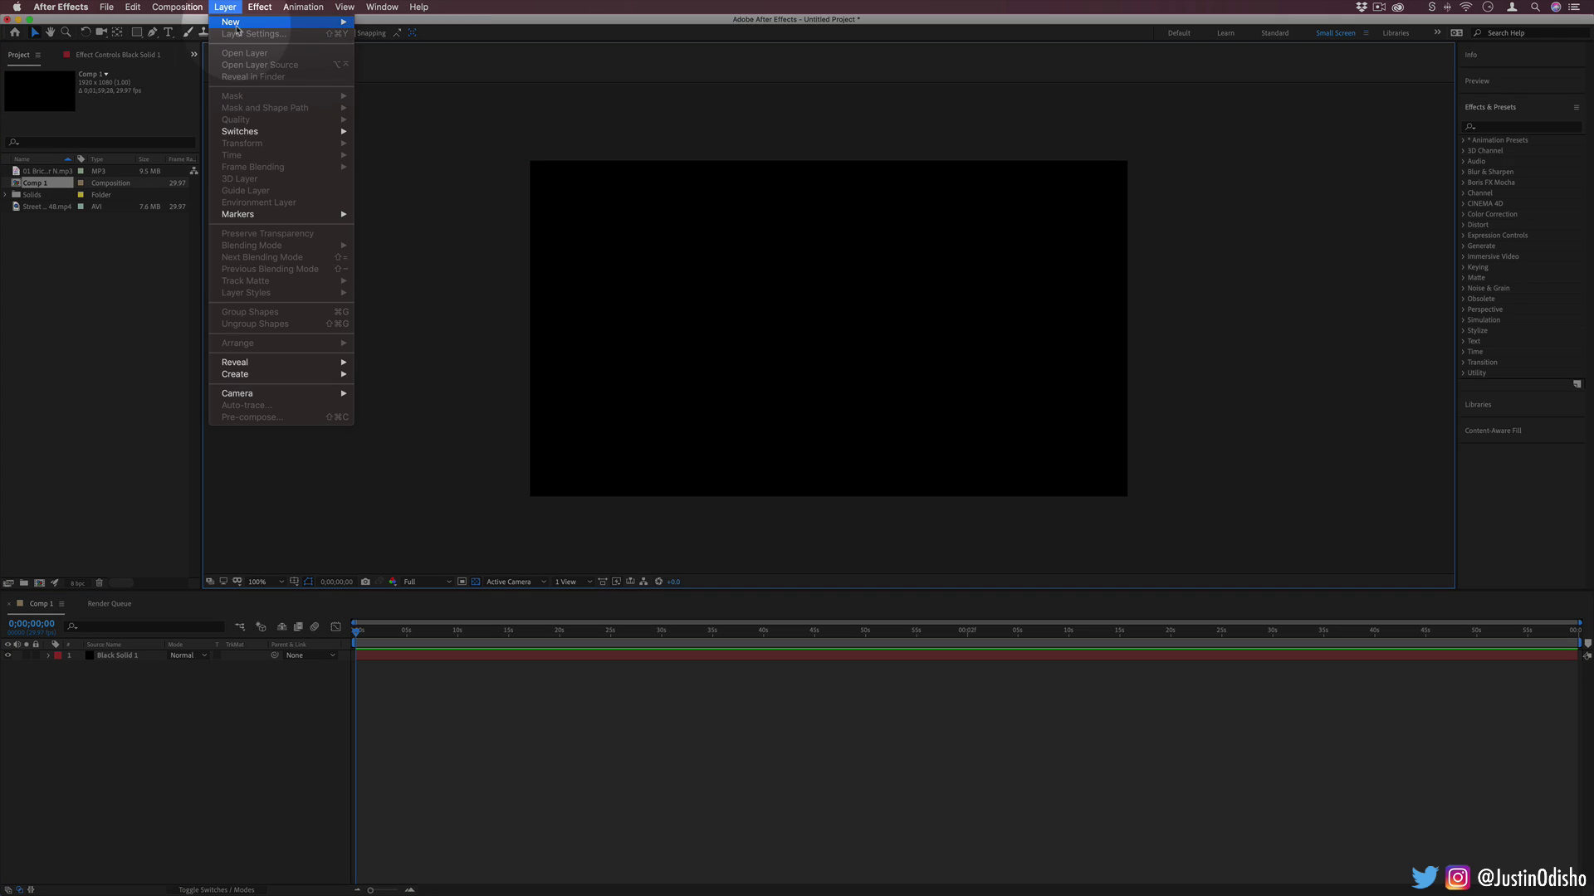
mouse_move(249, 22)
click(400, 38)
key(Return)
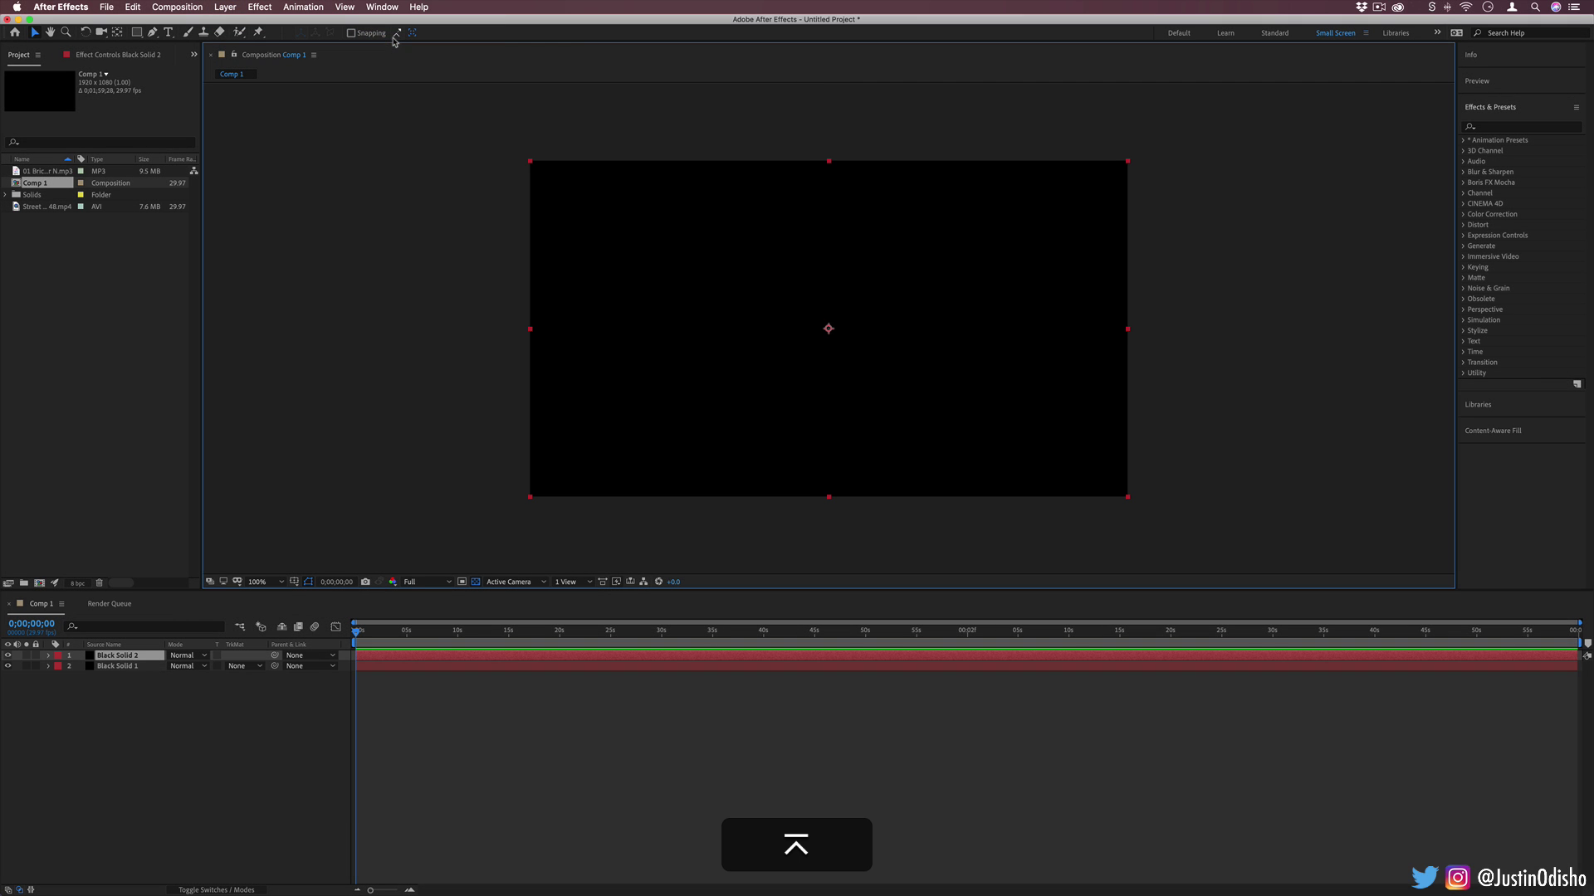
Search 'audio', apply Audio Spectrum to Black Solid 2, then select the MP3 in the Project panel.
click(1509, 128)
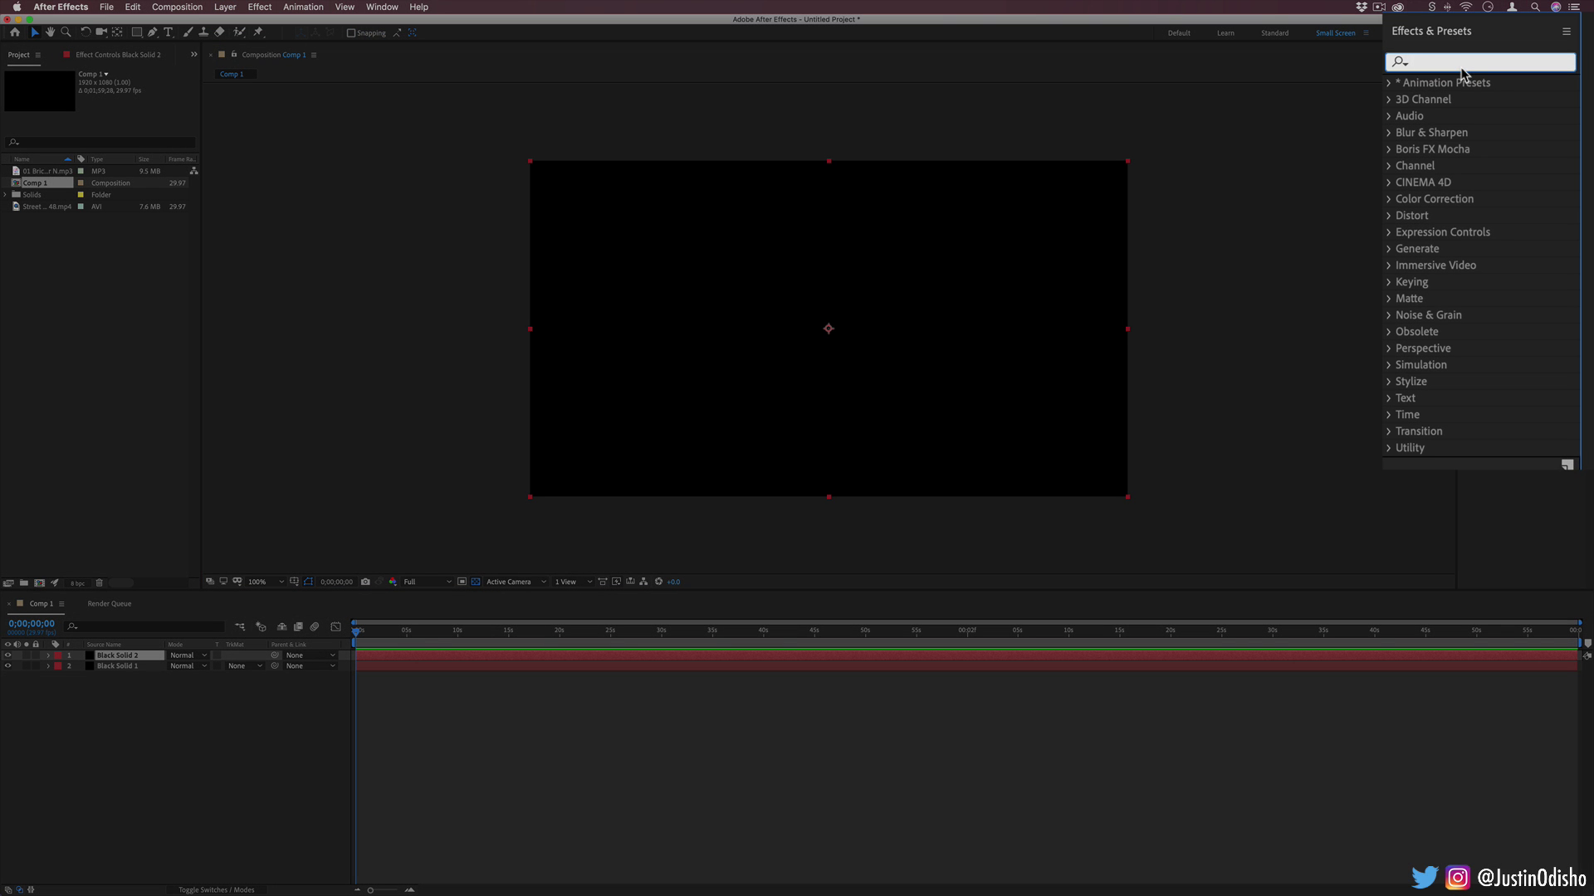
text(audio)
drag(1514, 150, 841, 296)
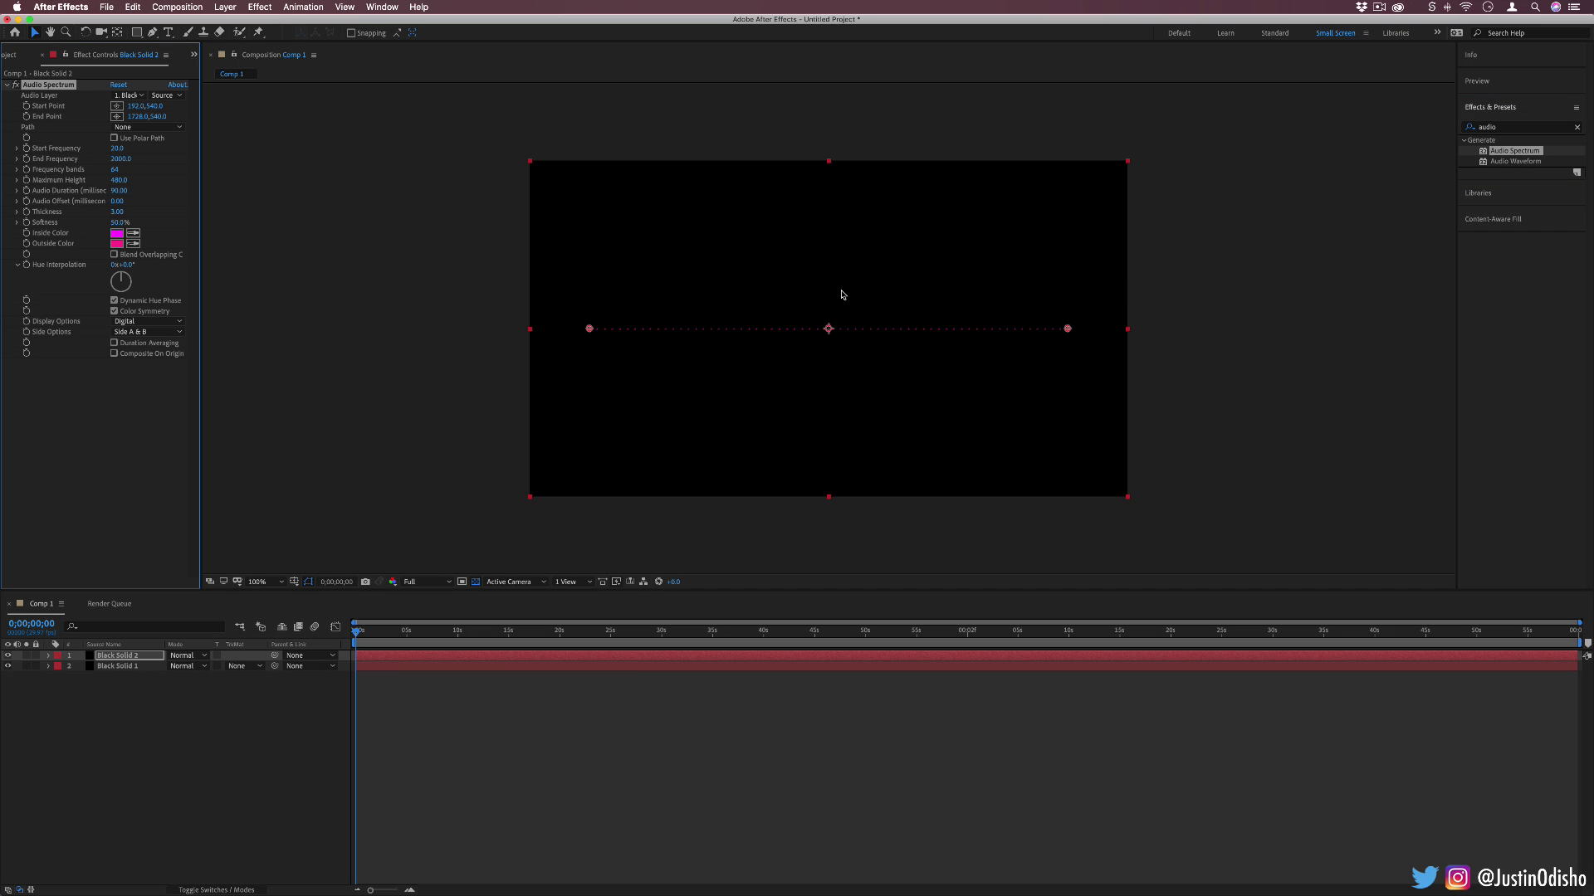
click(14, 56)
click(50, 172)
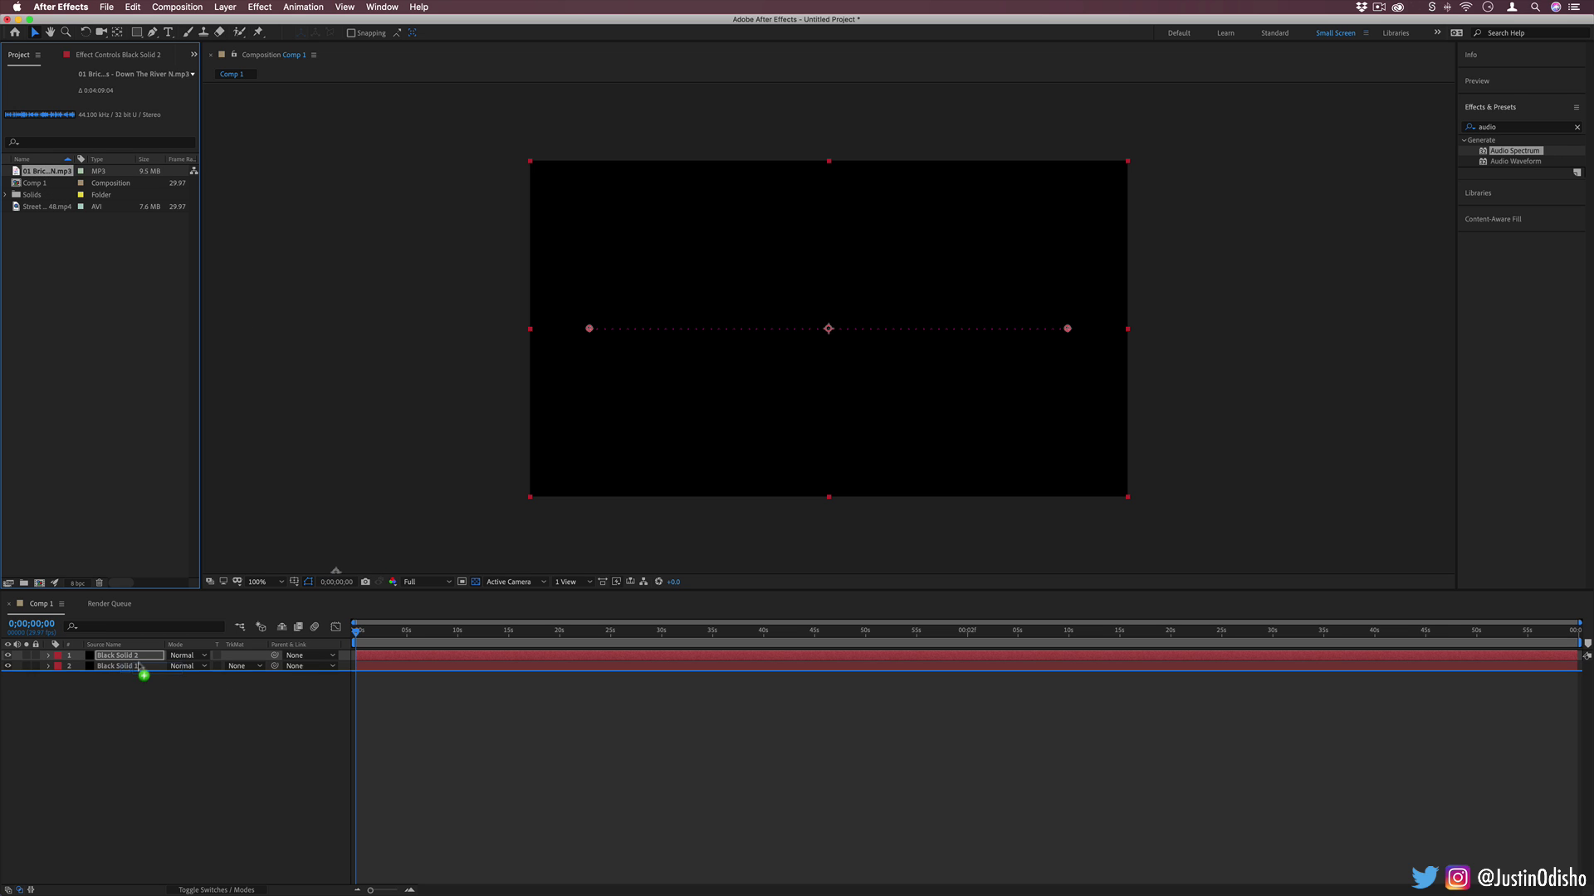
Add the Brickfields MP3 to the timeline and set Black Solid 2's Audio Spectrum Audio Layer to it.
drag(142, 655, 142, 656)
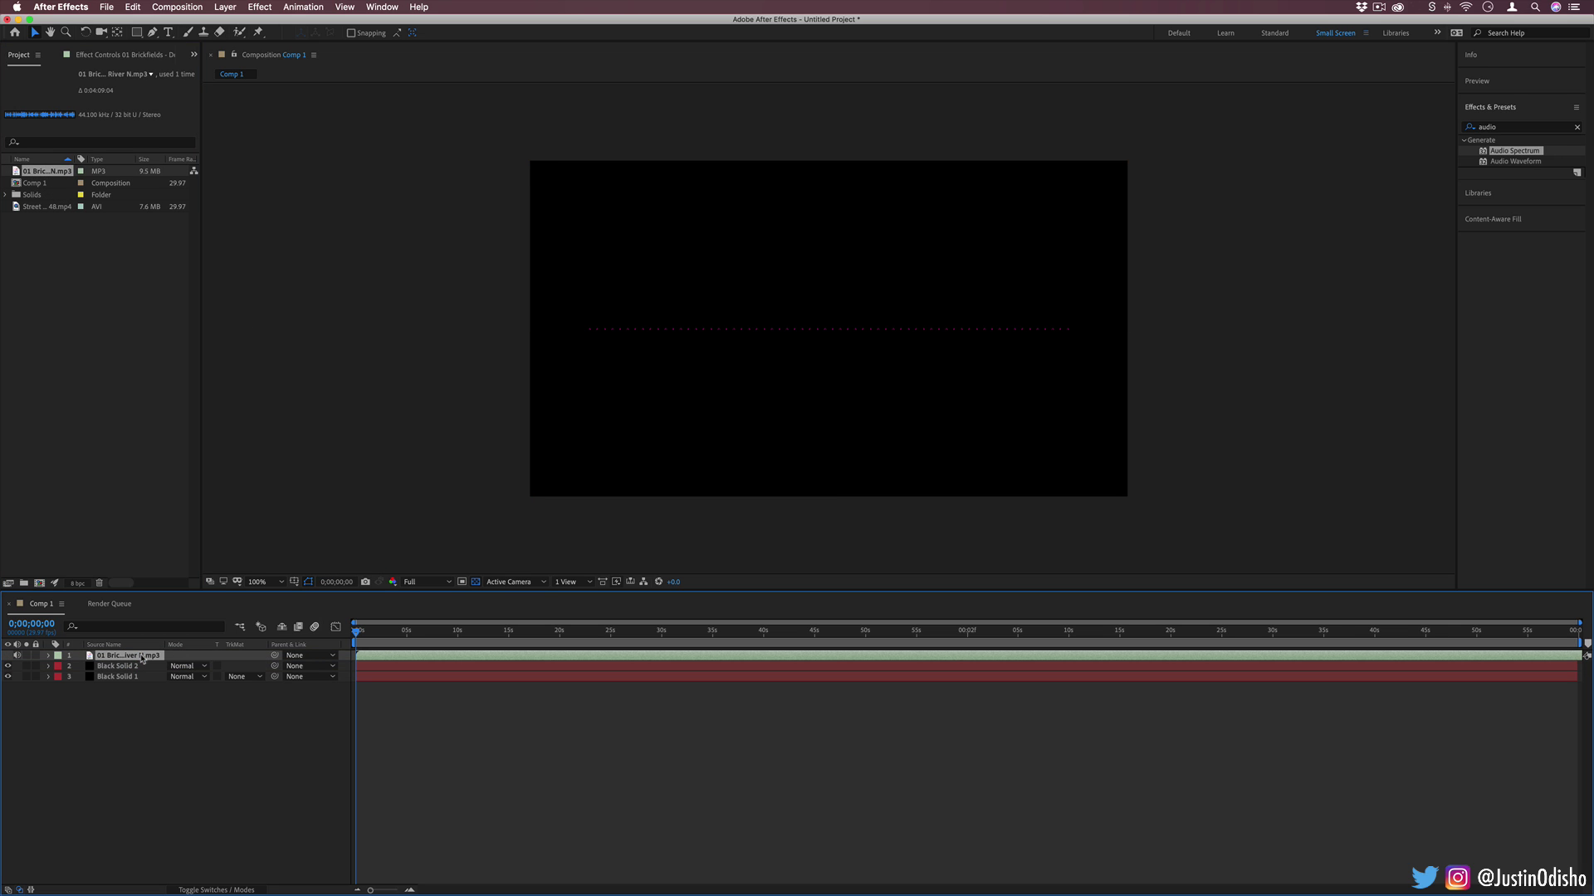
click(133, 666)
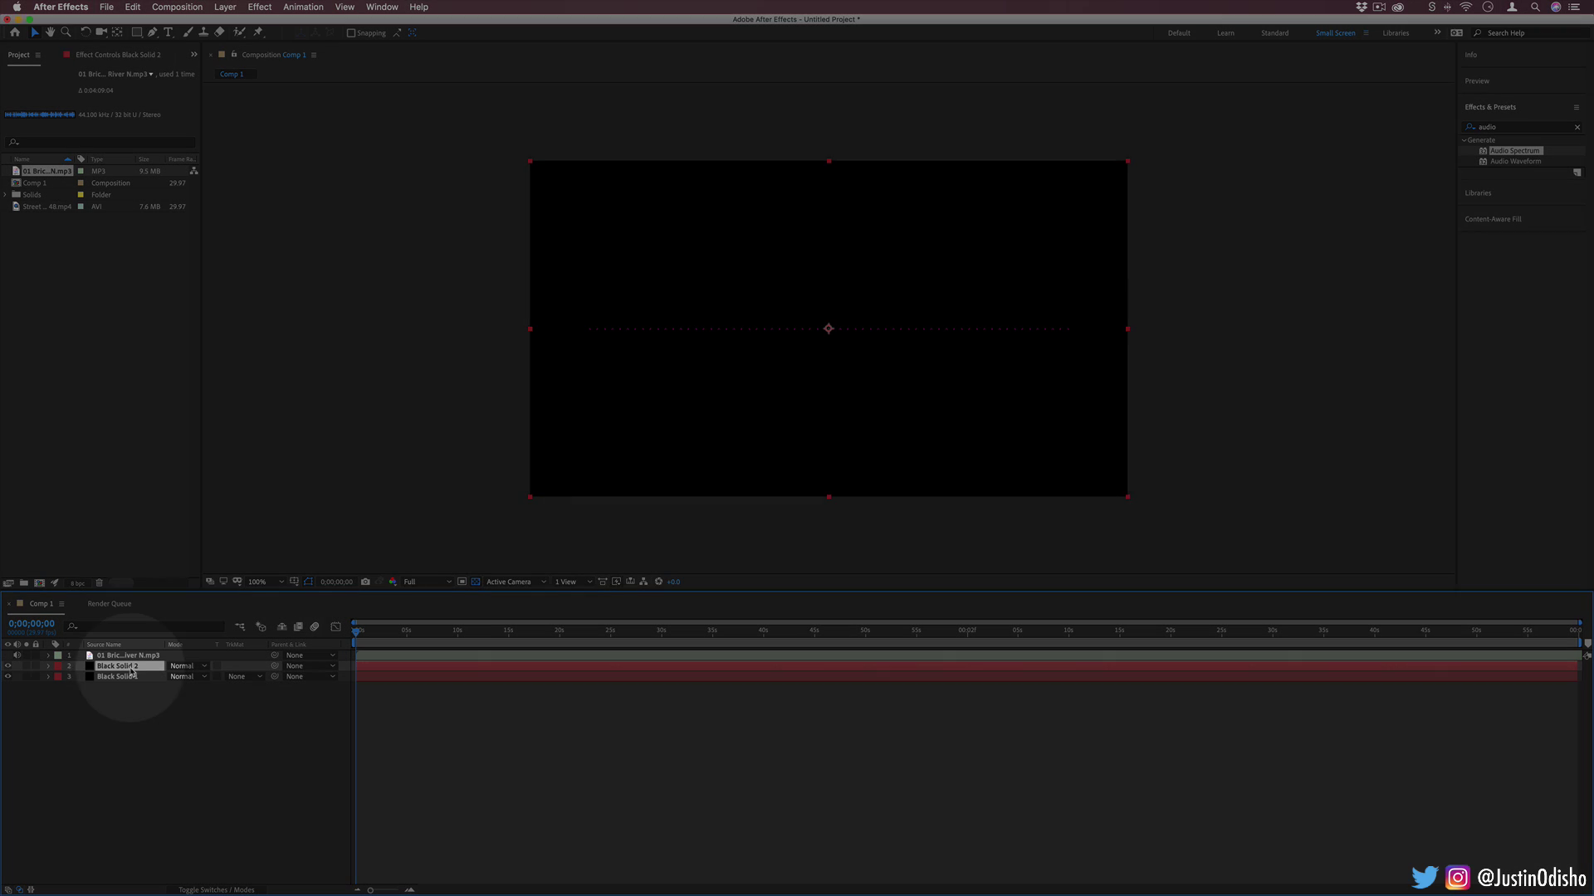
click(126, 59)
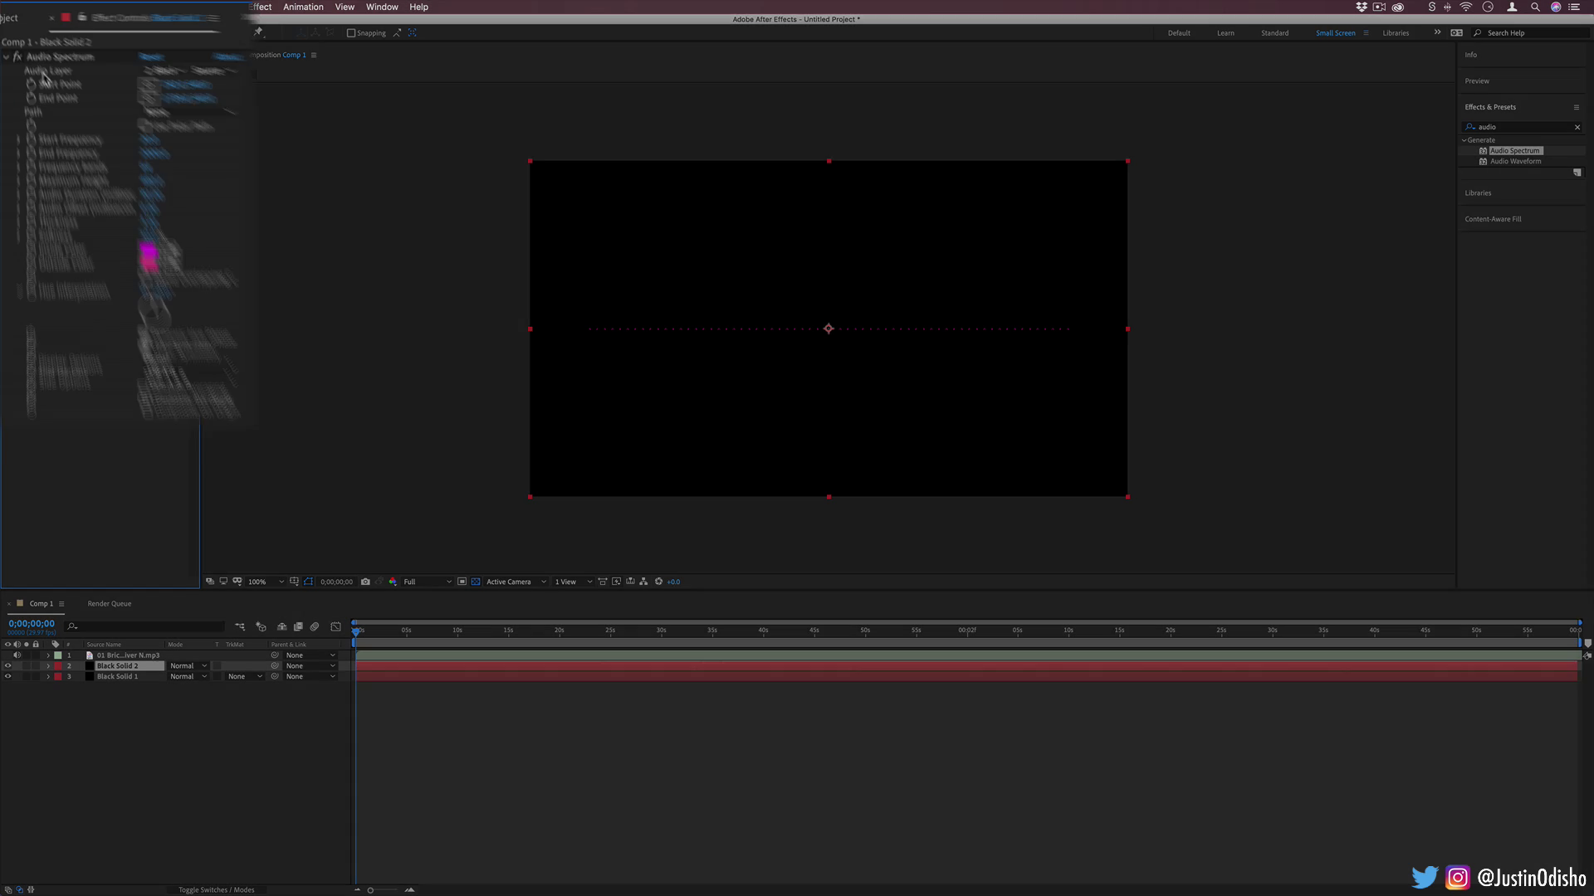
click(218, 100)
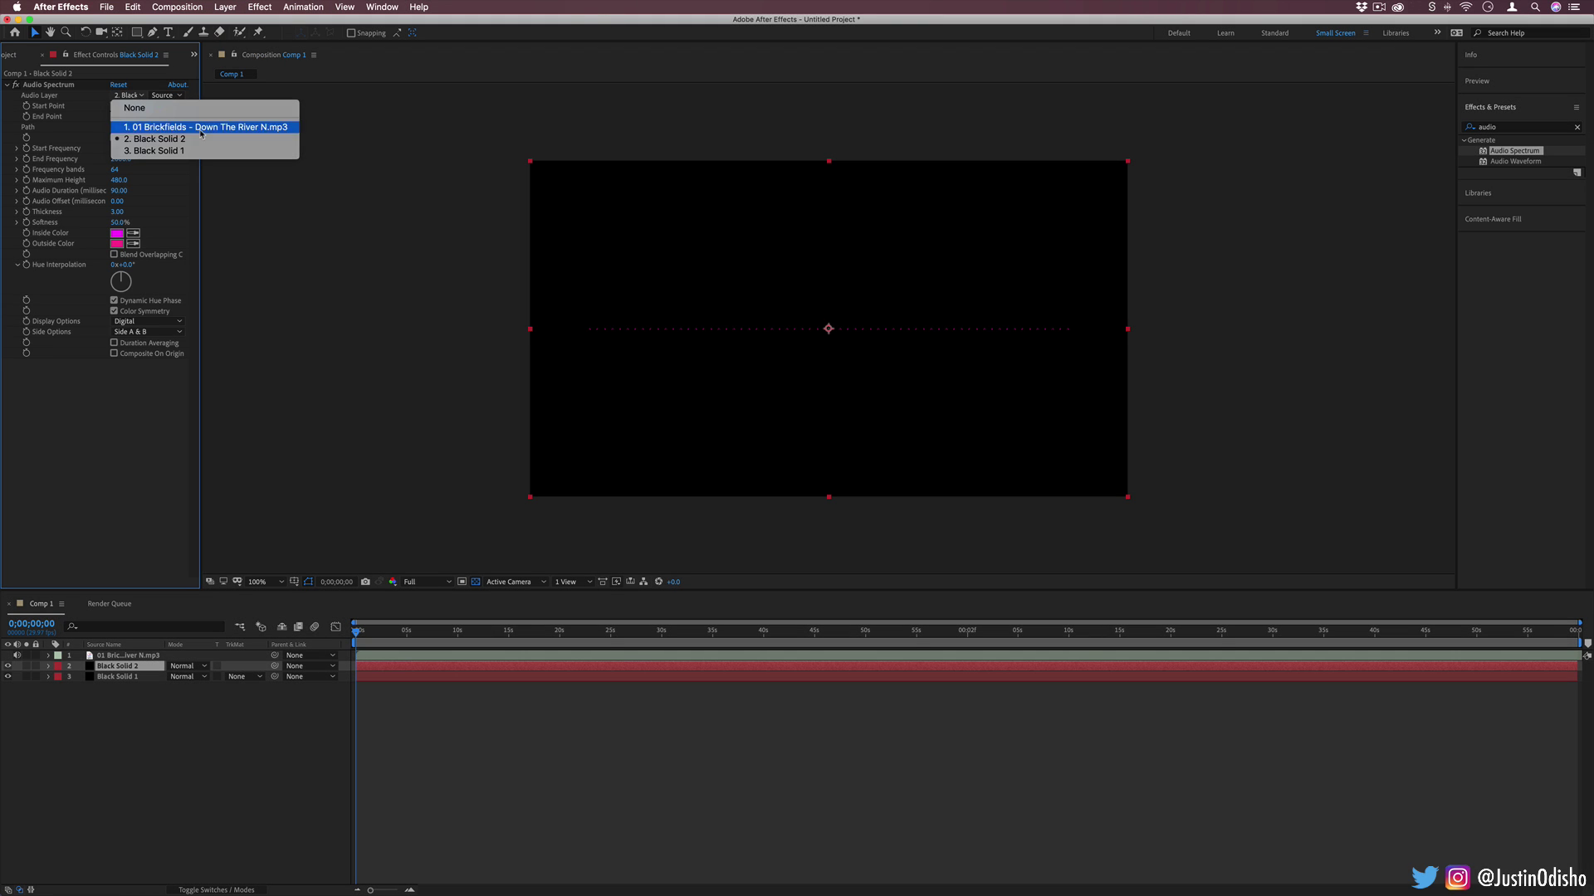
click(201, 127)
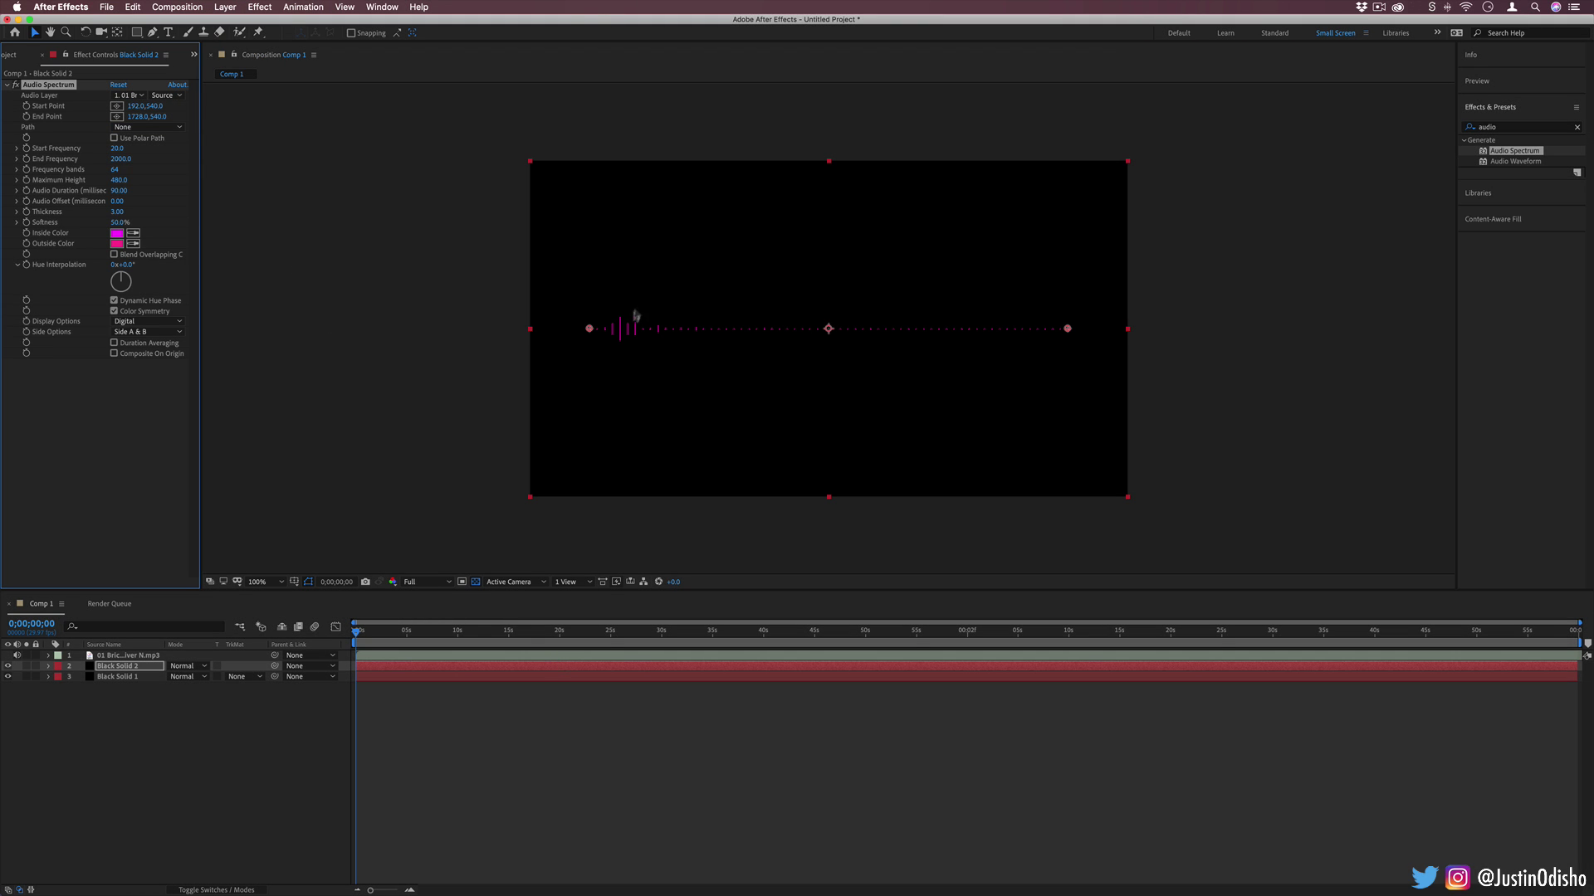
Preview the spectrum playback and set the current time to 0;00;01;25.
key(space)
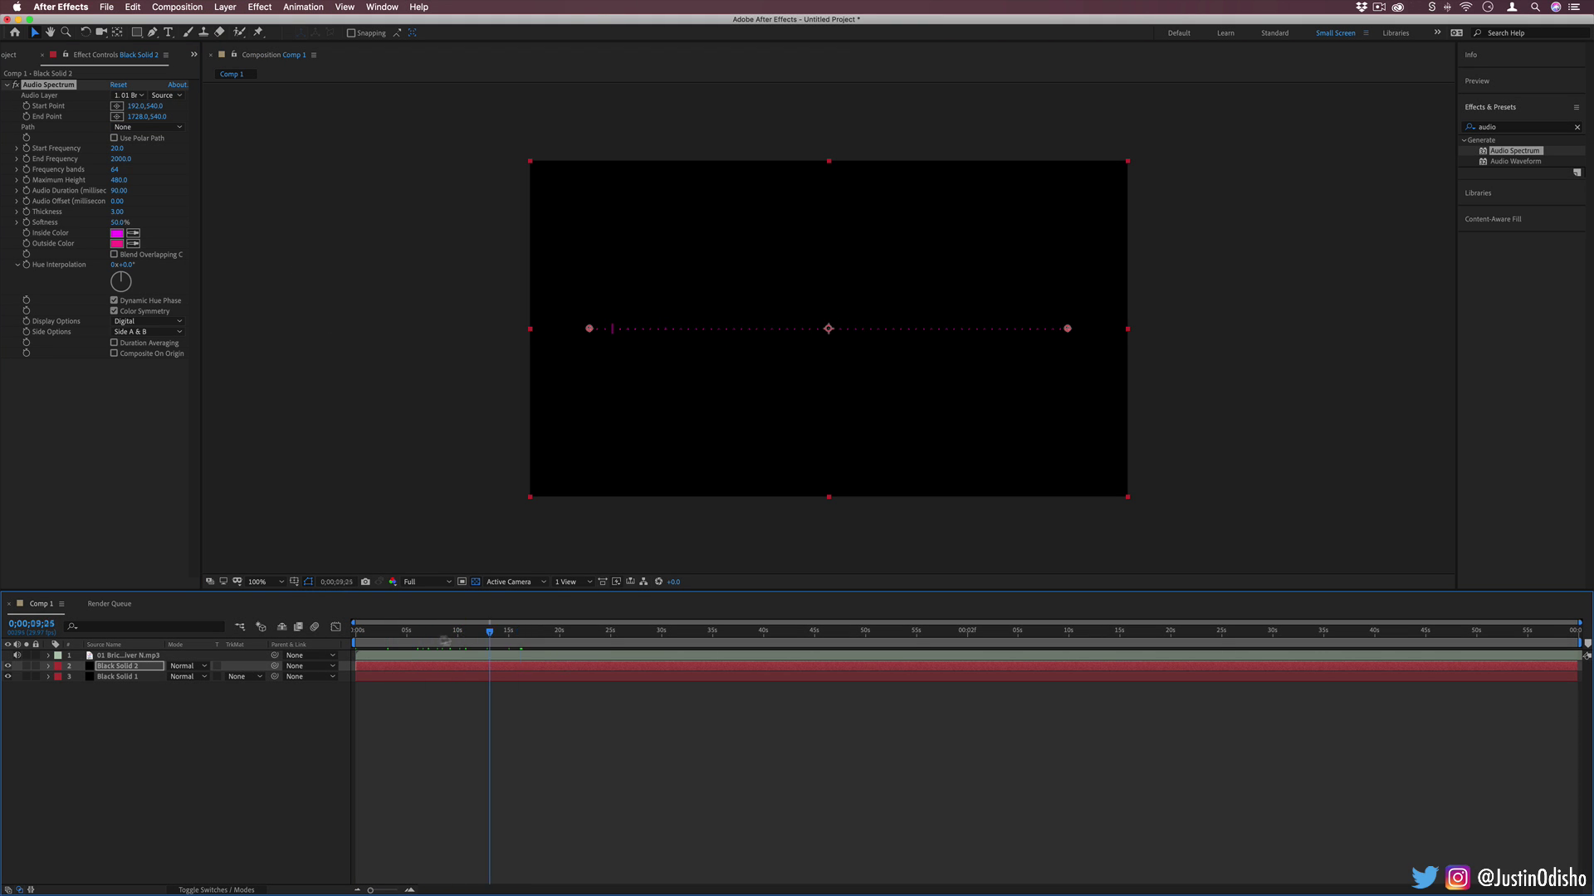
mouse_move(444, 640)
mouse_down()
mouse_move(394, 638)
mouse_move(439, 637)
mouse_up()
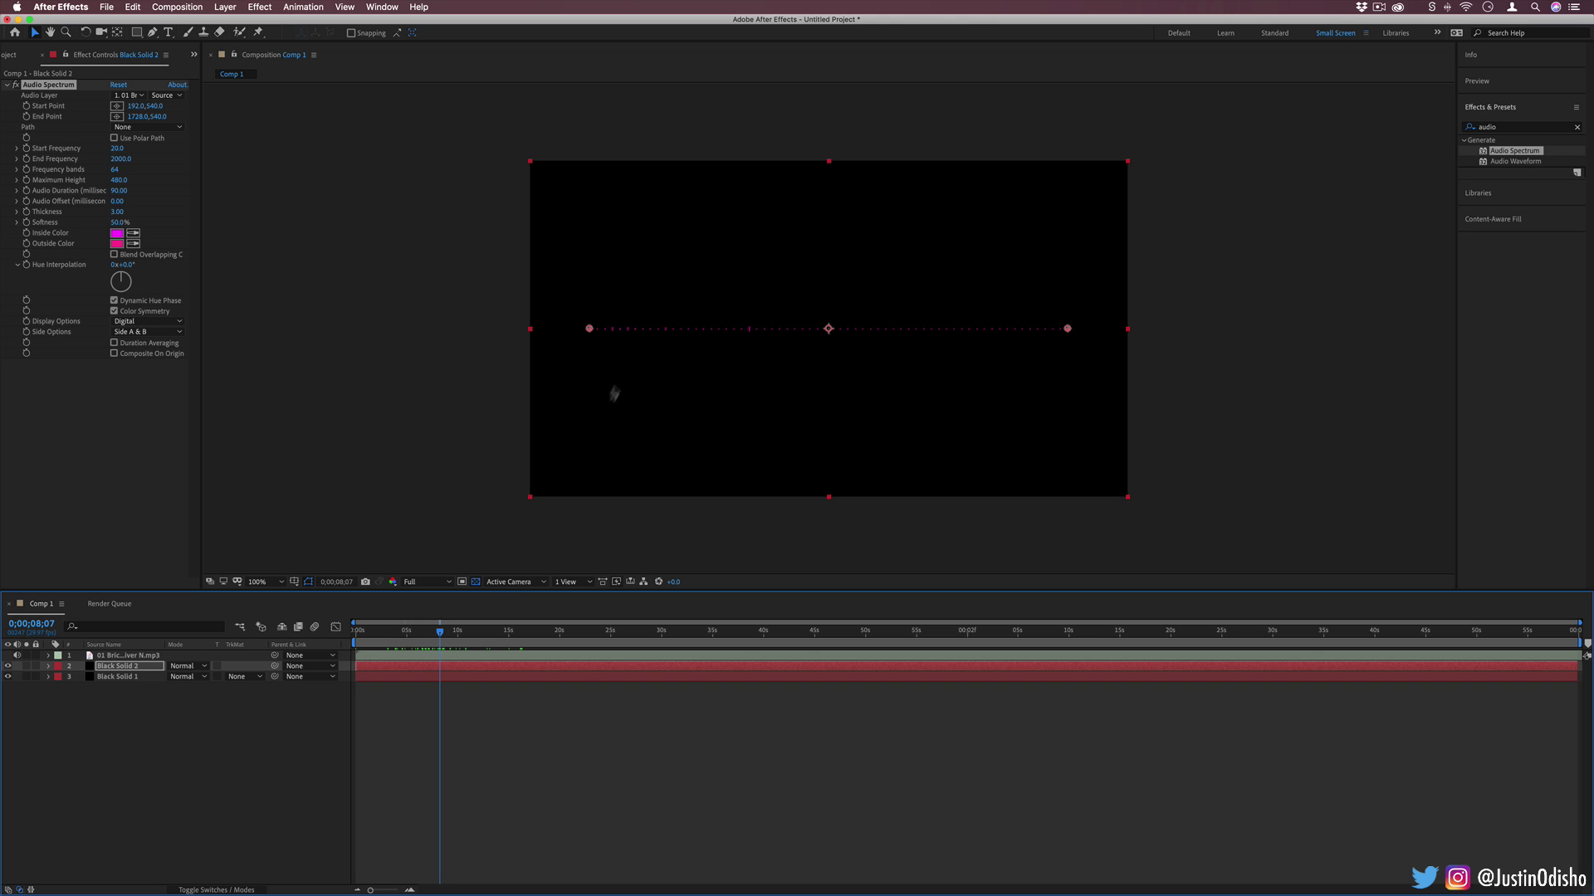
click(375, 637)
Raise Frequency bands to 172, Maximum Height to 1810 and End Frequency to about 400, then preview.
drag(115, 175, 204, 218)
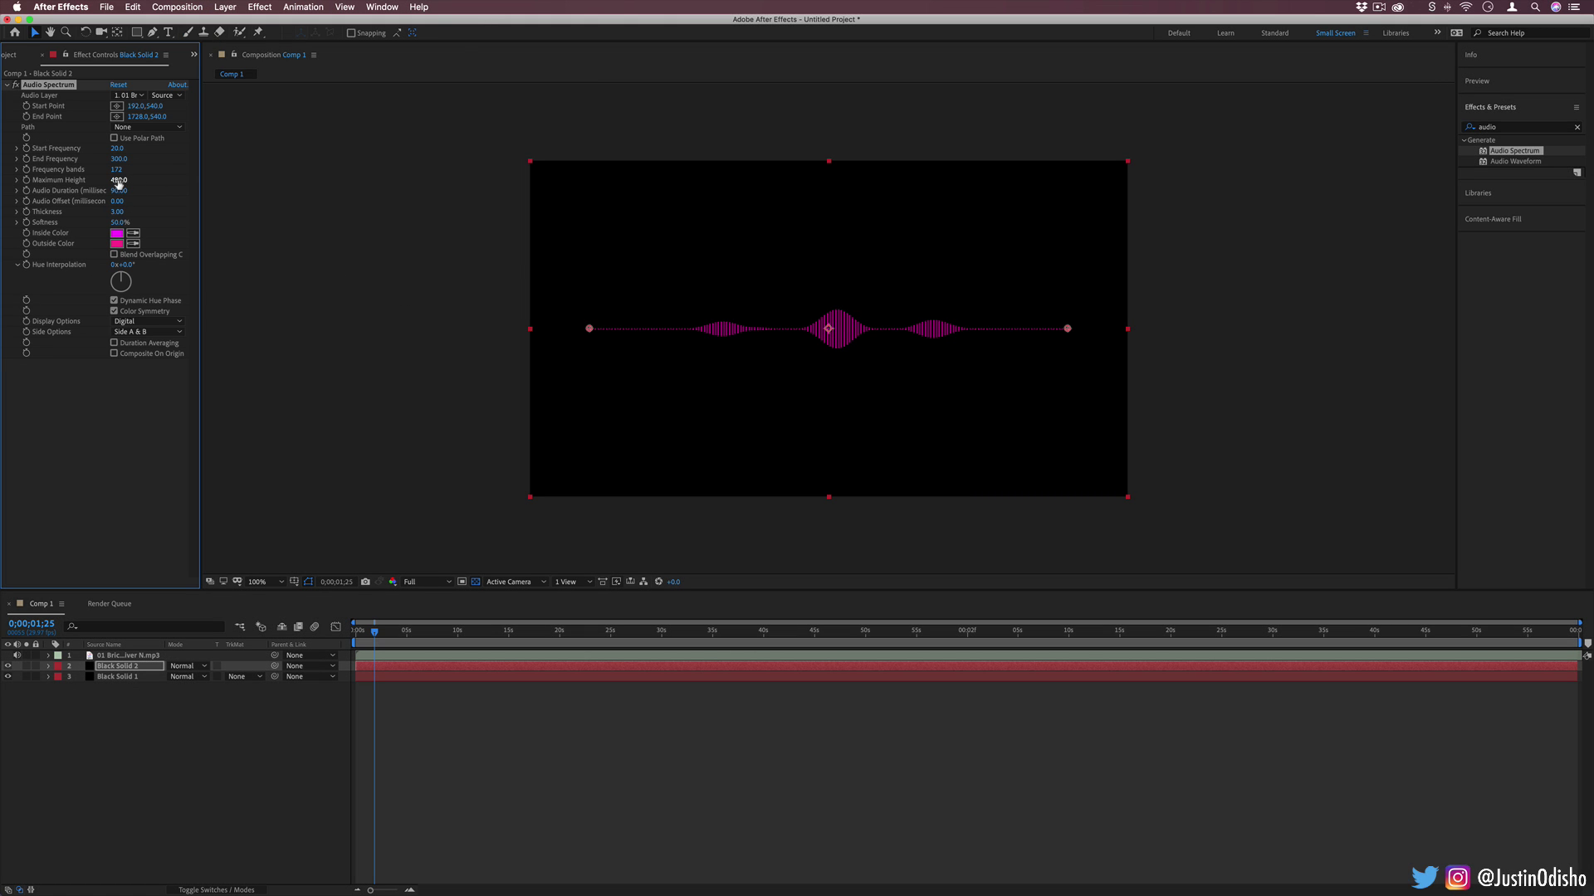
drag(119, 182, 203, 182)
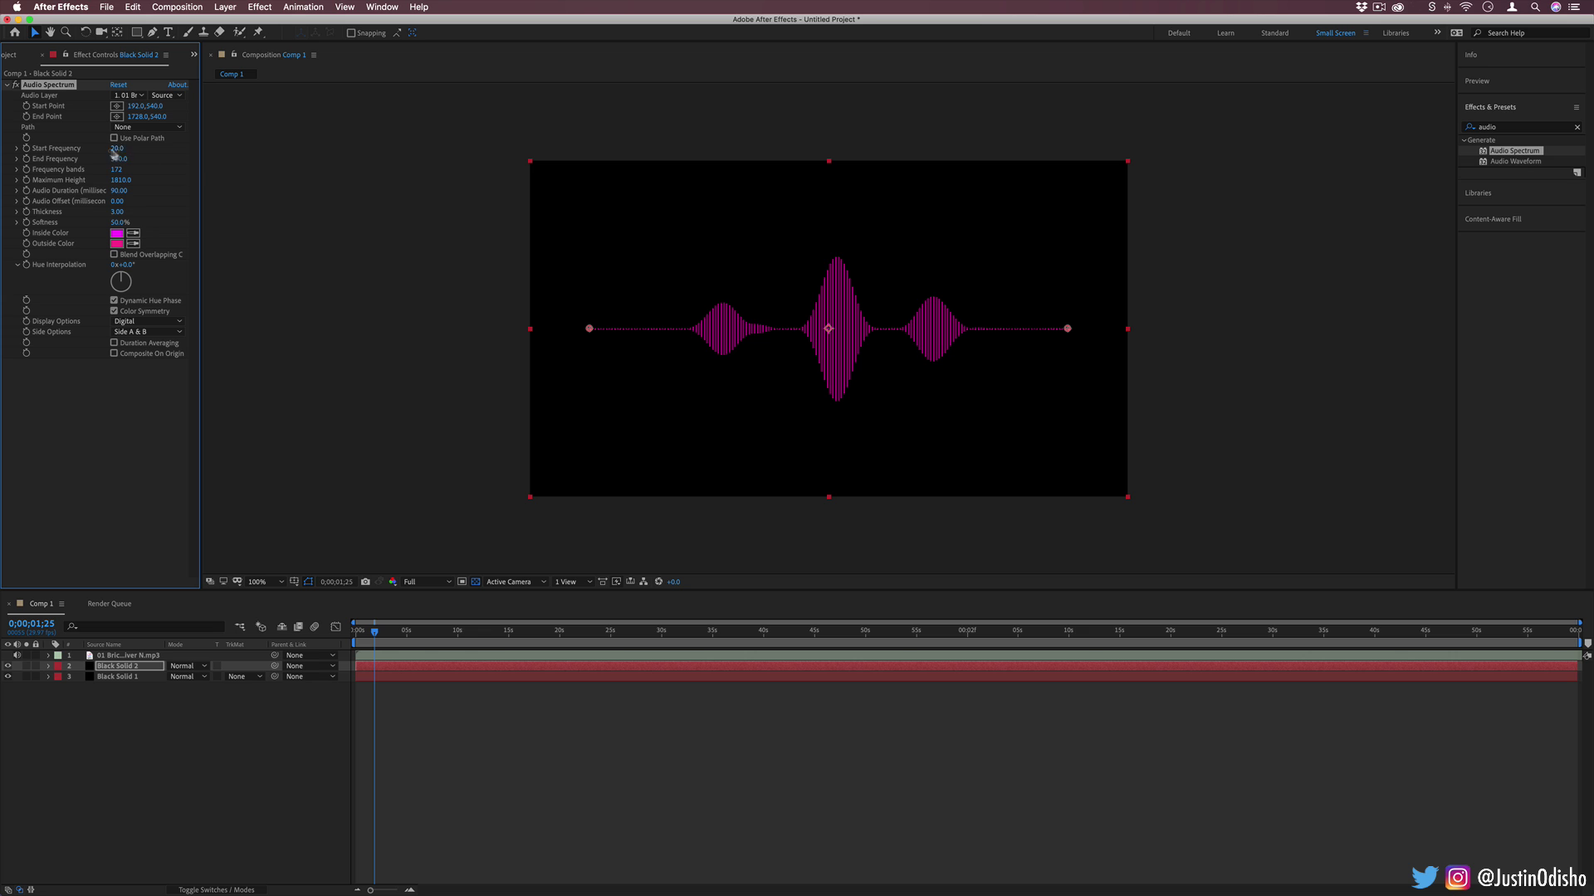
drag(116, 159, 116, 159)
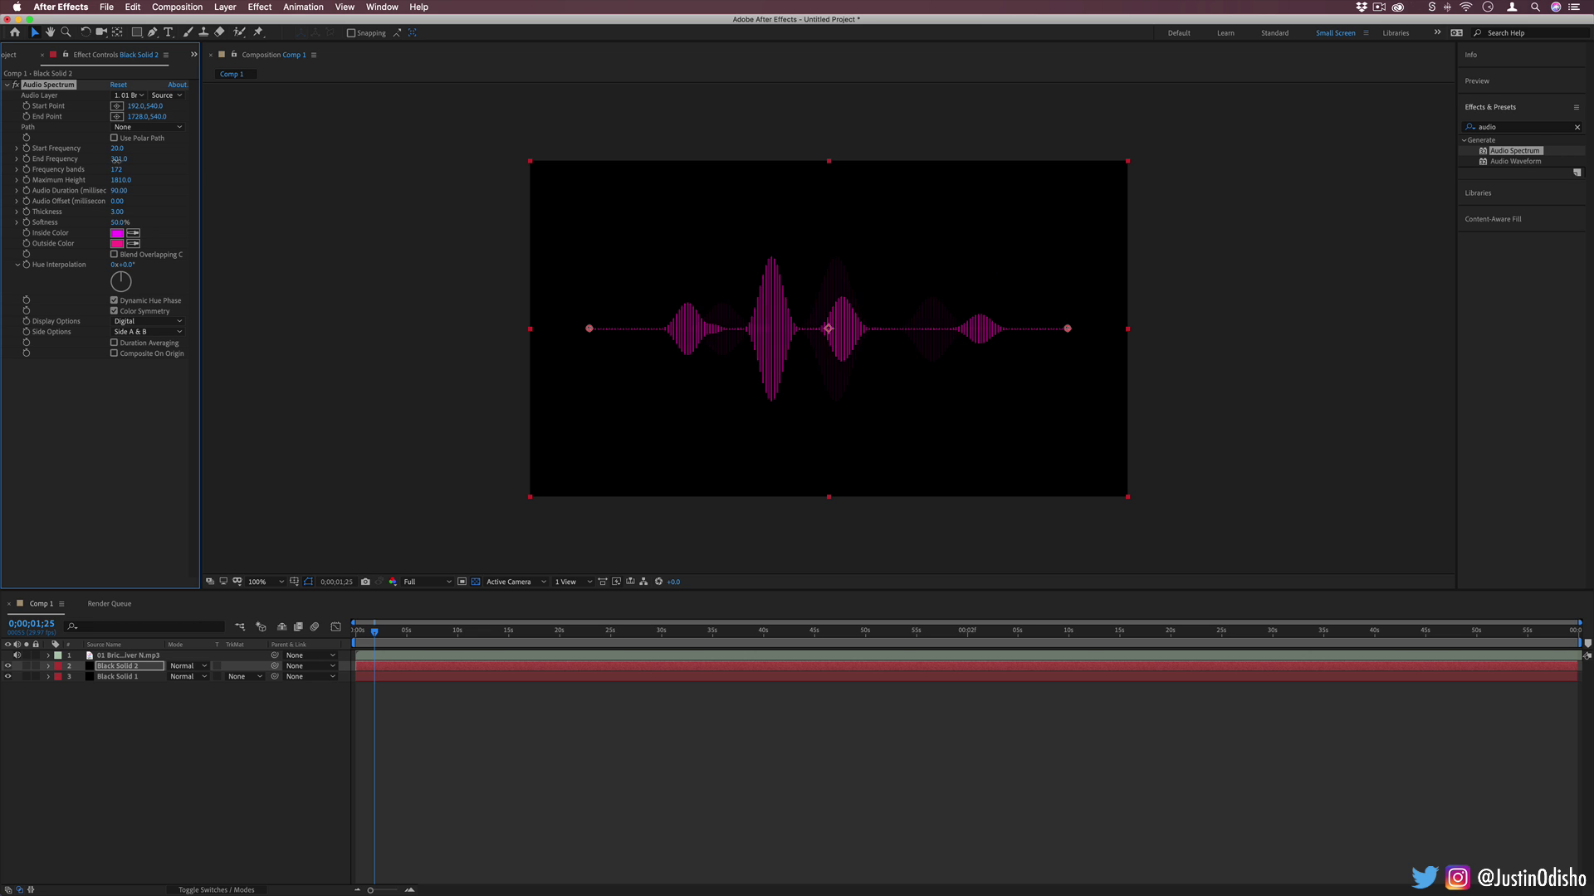
key(space)
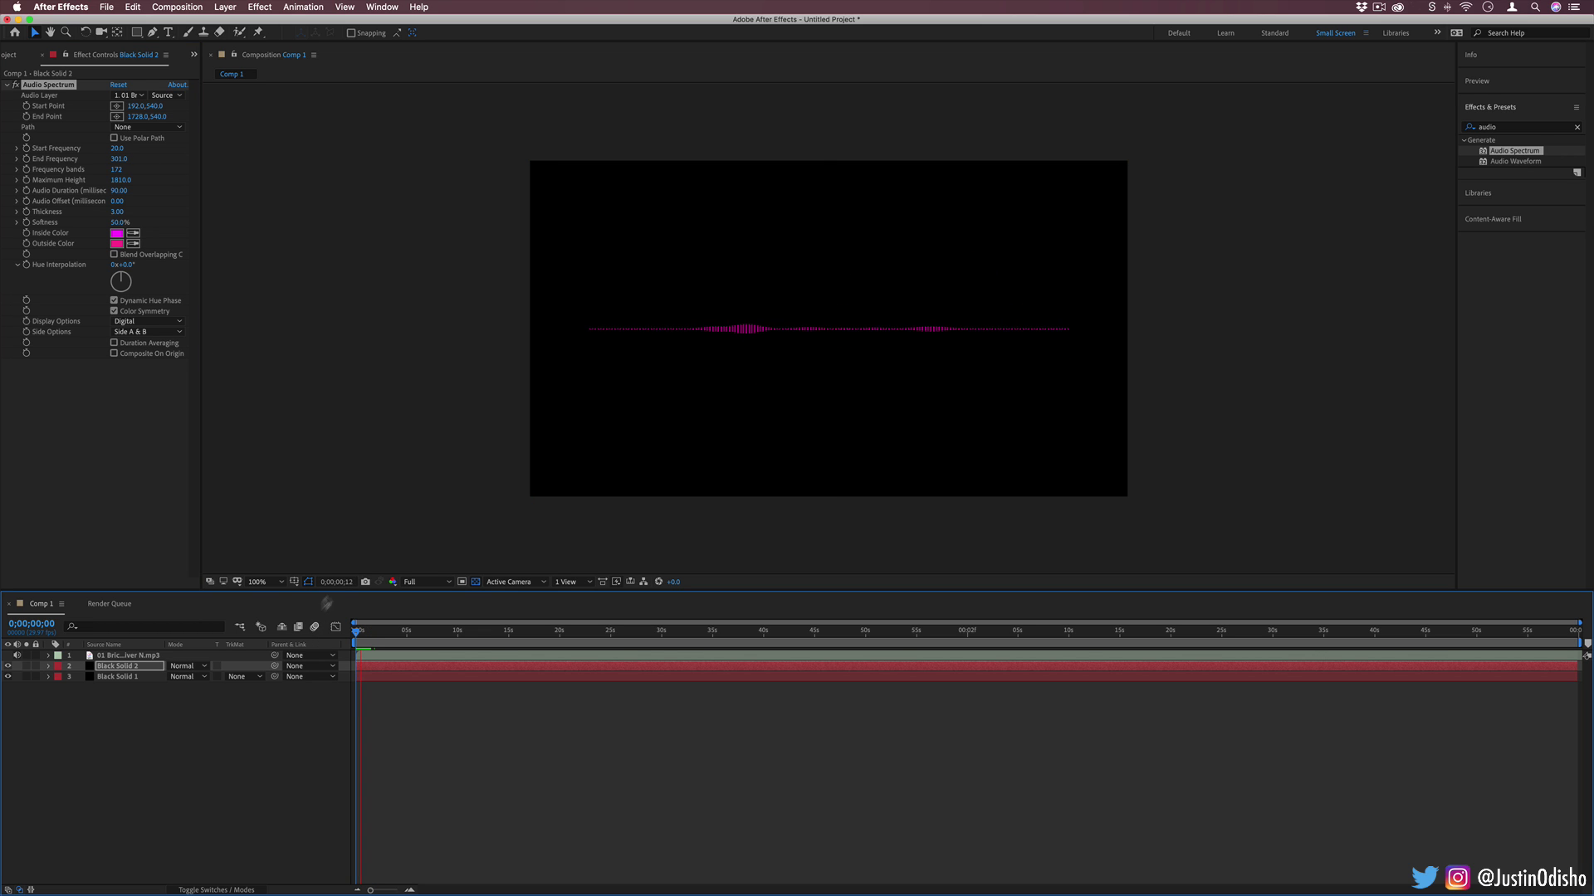
key(space)
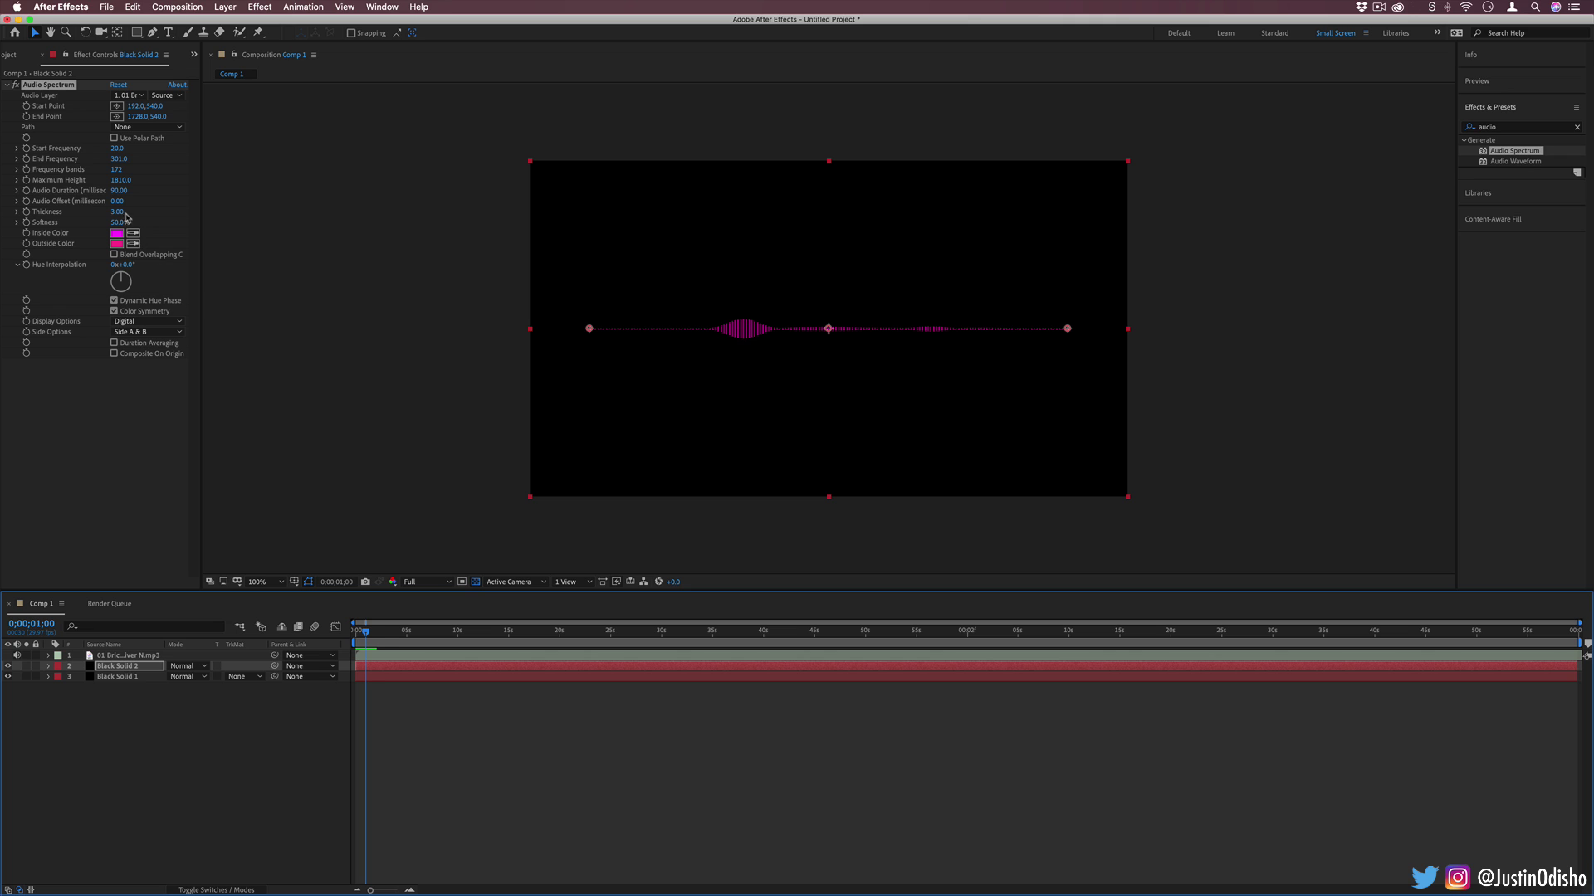
key(space)
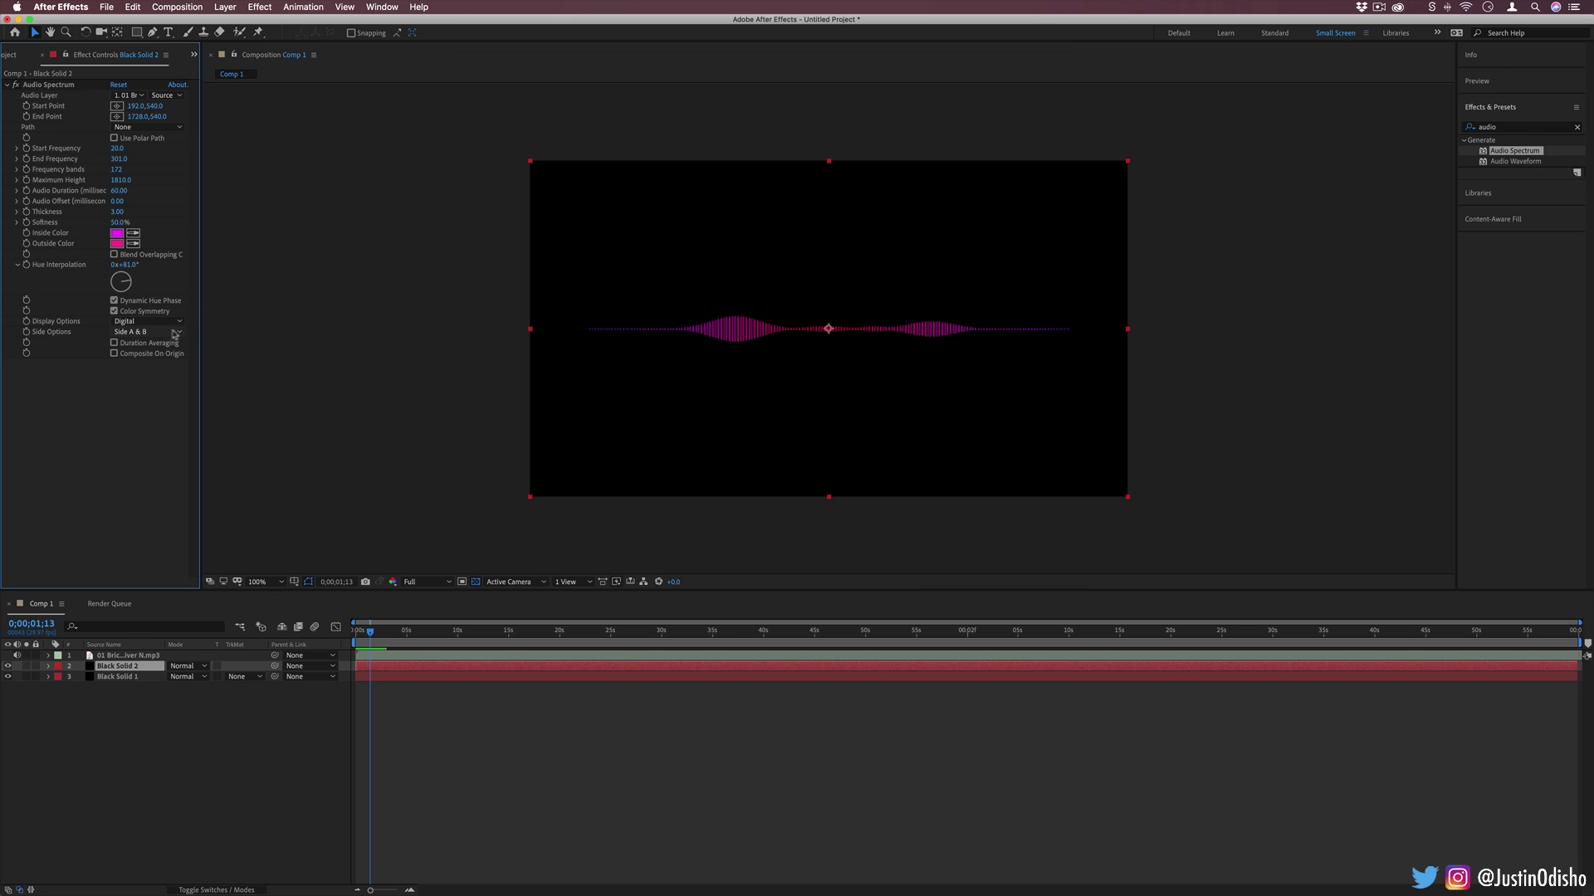
click(365, 631)
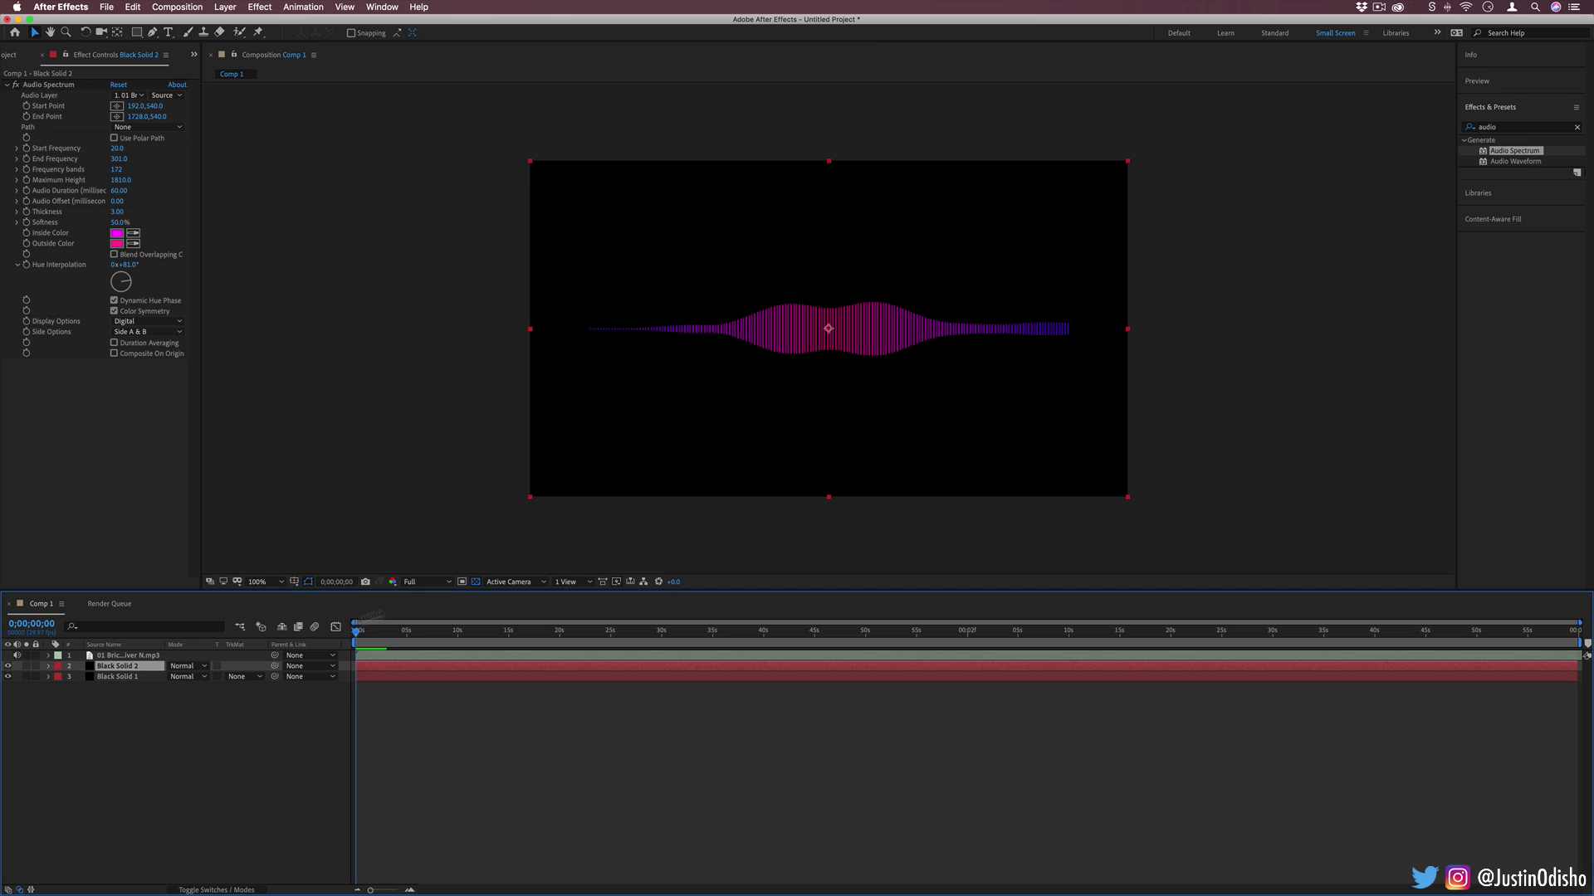
Drag the spectrum's Start Point to the left edge and set End Point X to 1919.
click(366, 632)
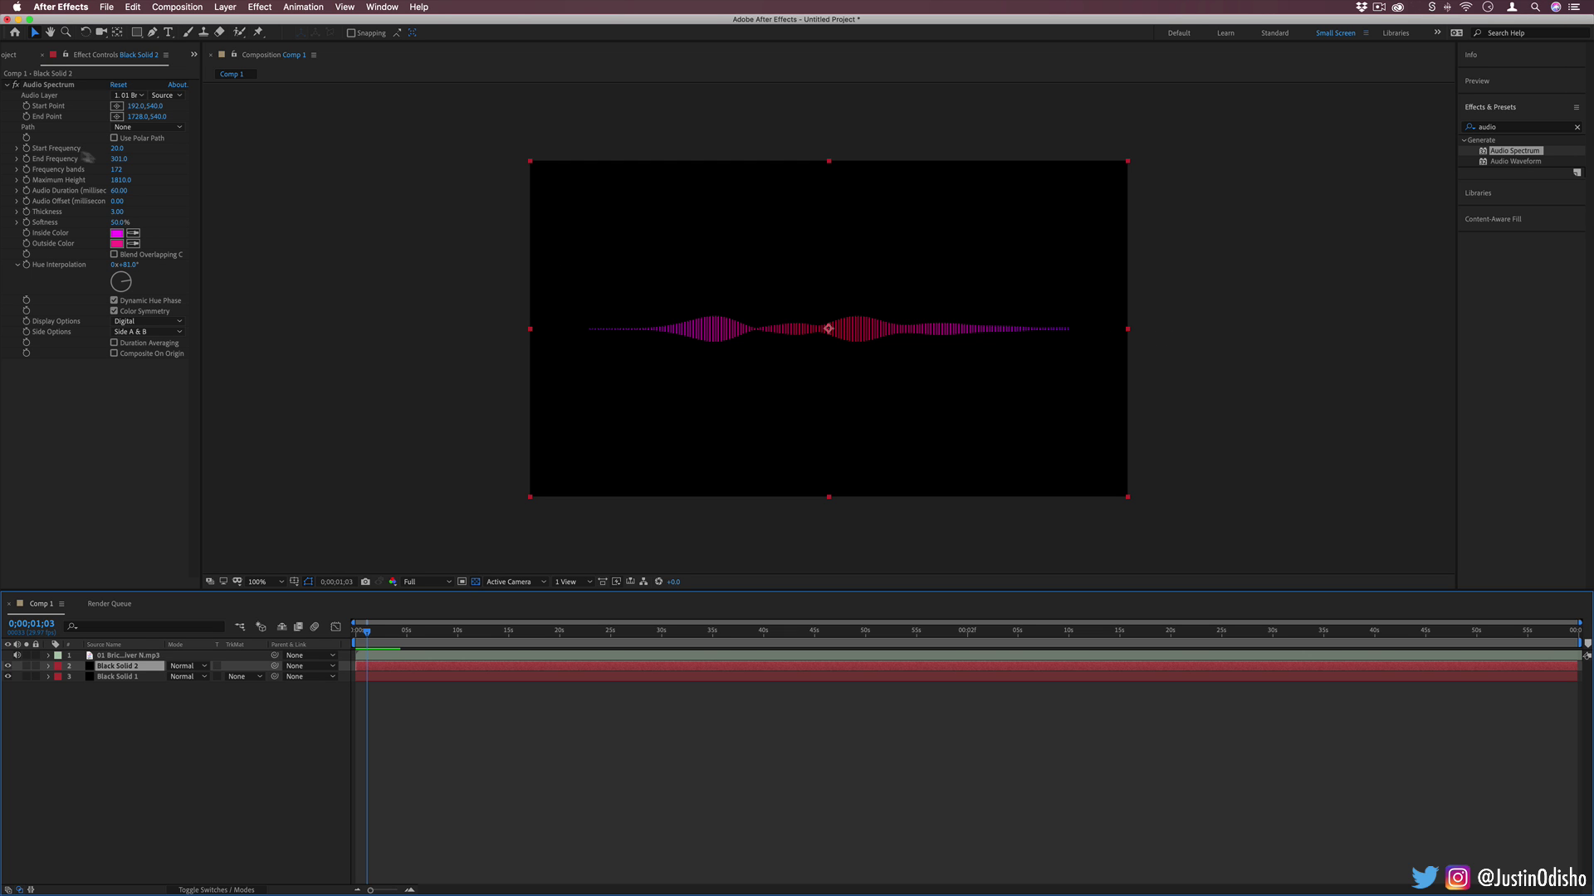
click(58, 106)
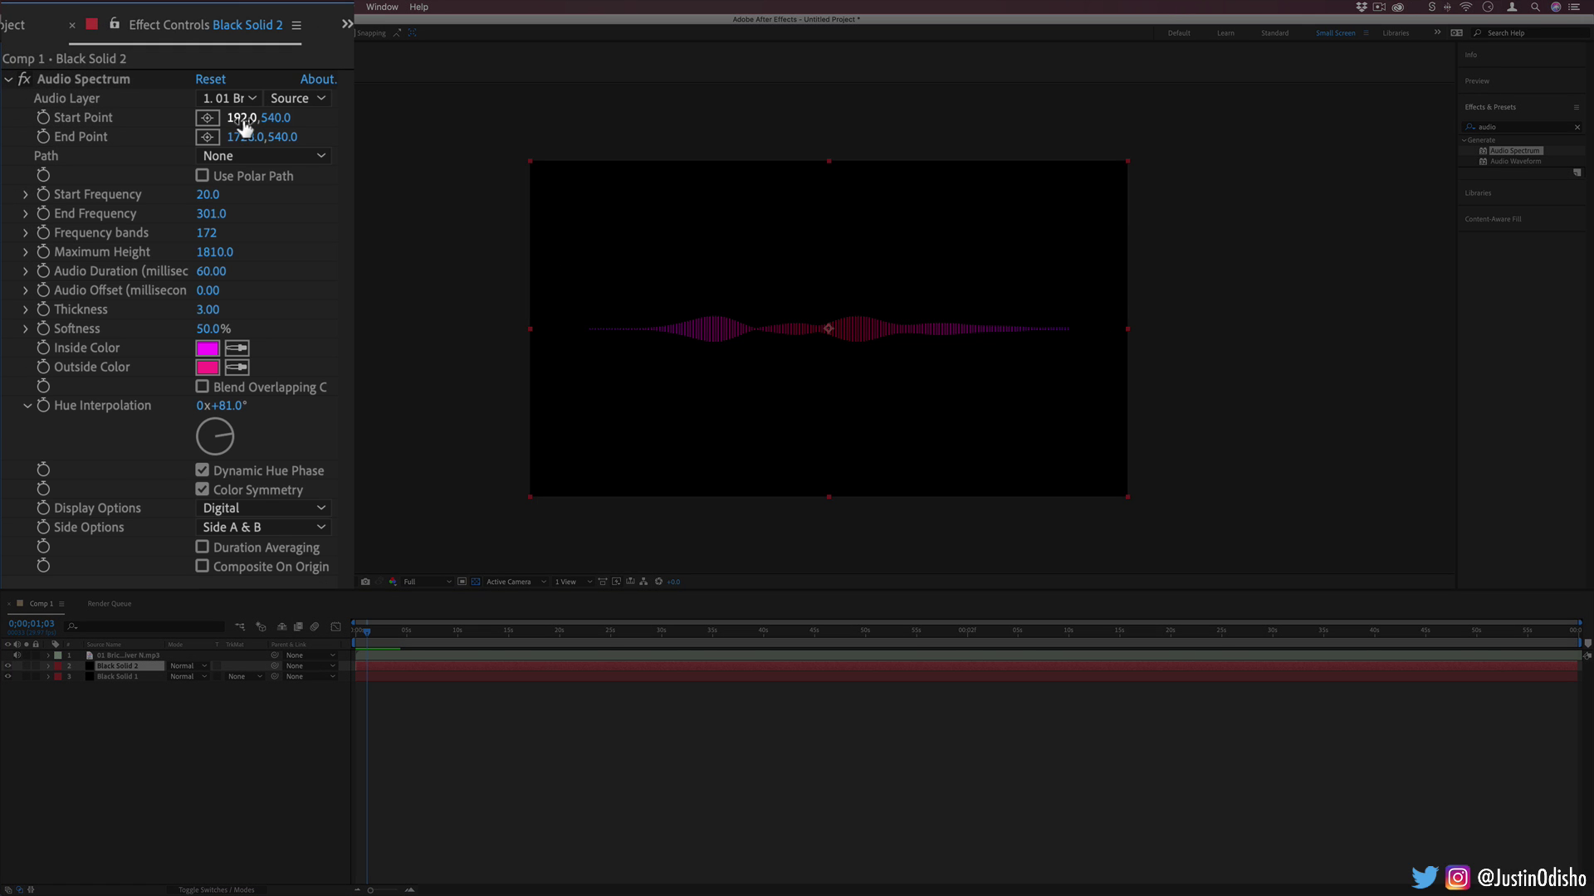
drag(245, 124, 37, 137)
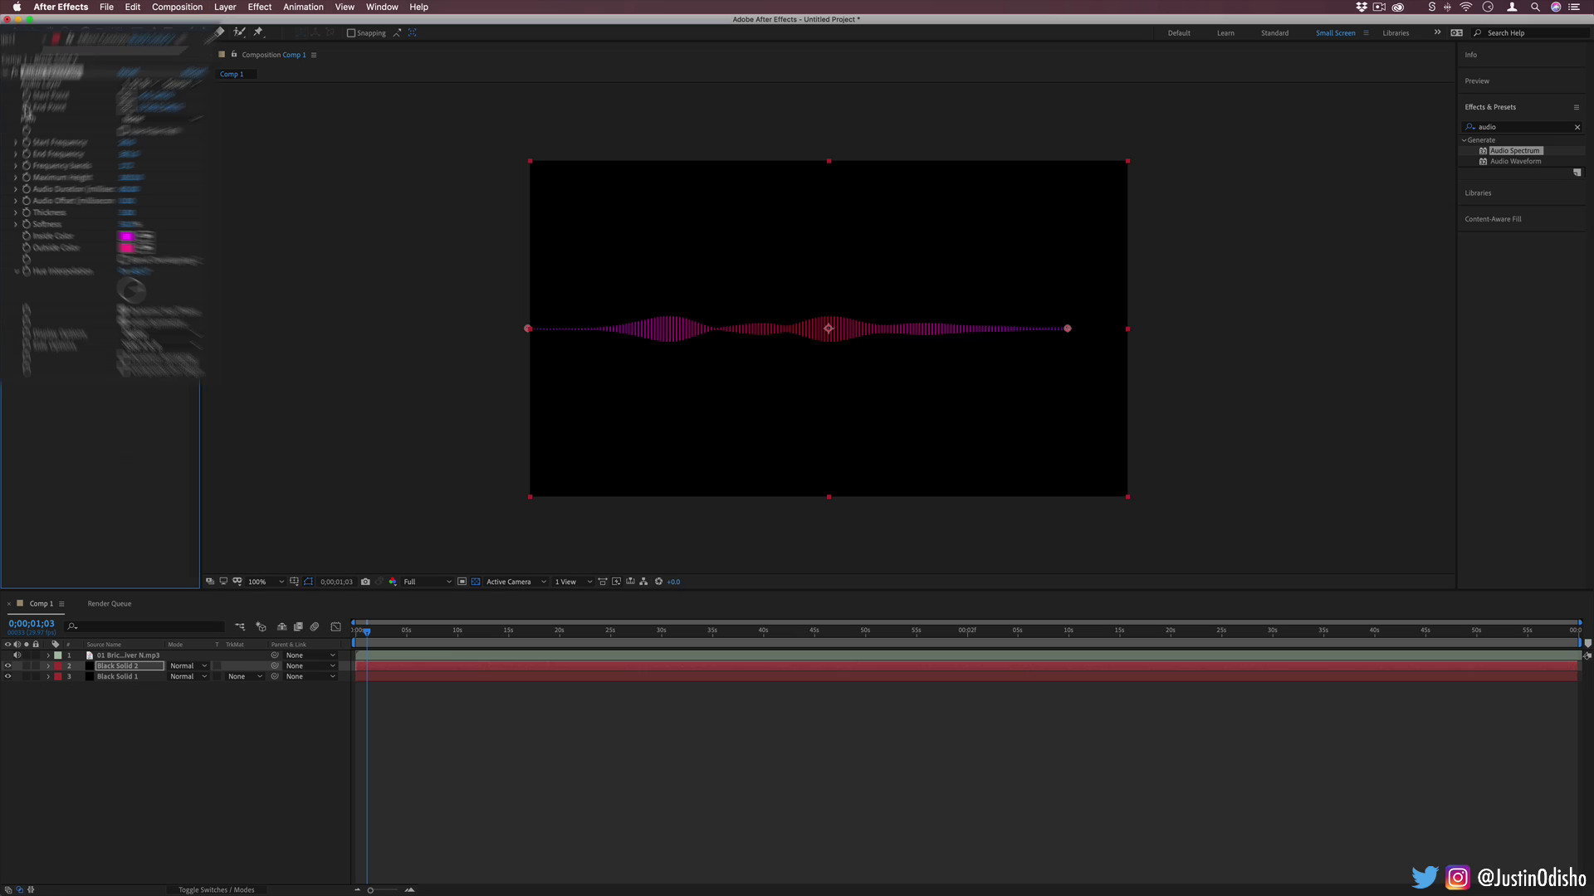
click(134, 117)
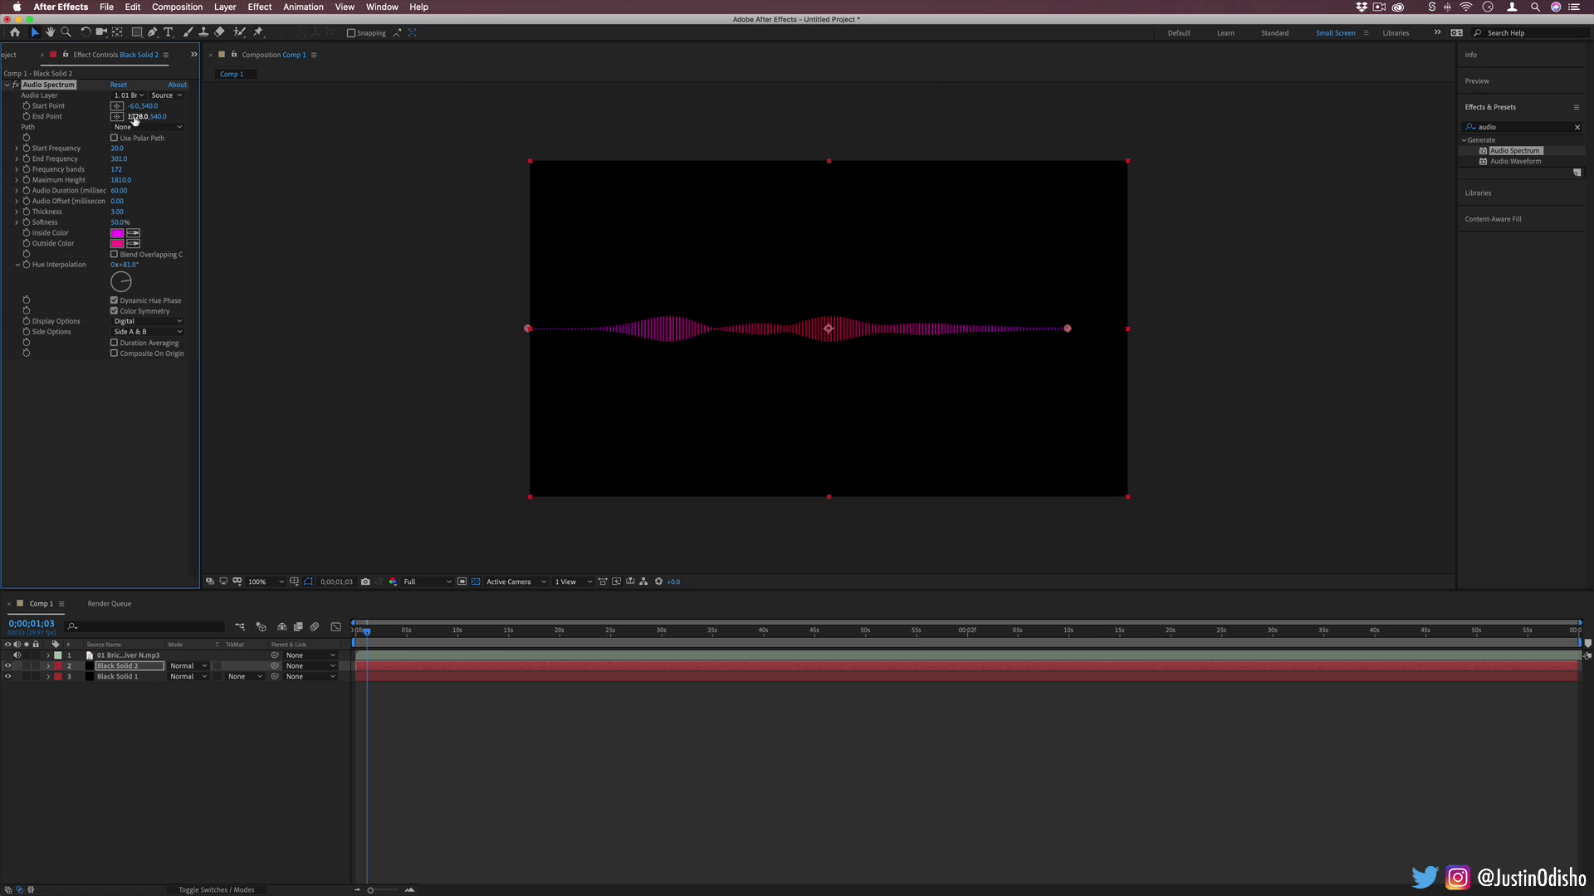
text(1919)
key(Return)
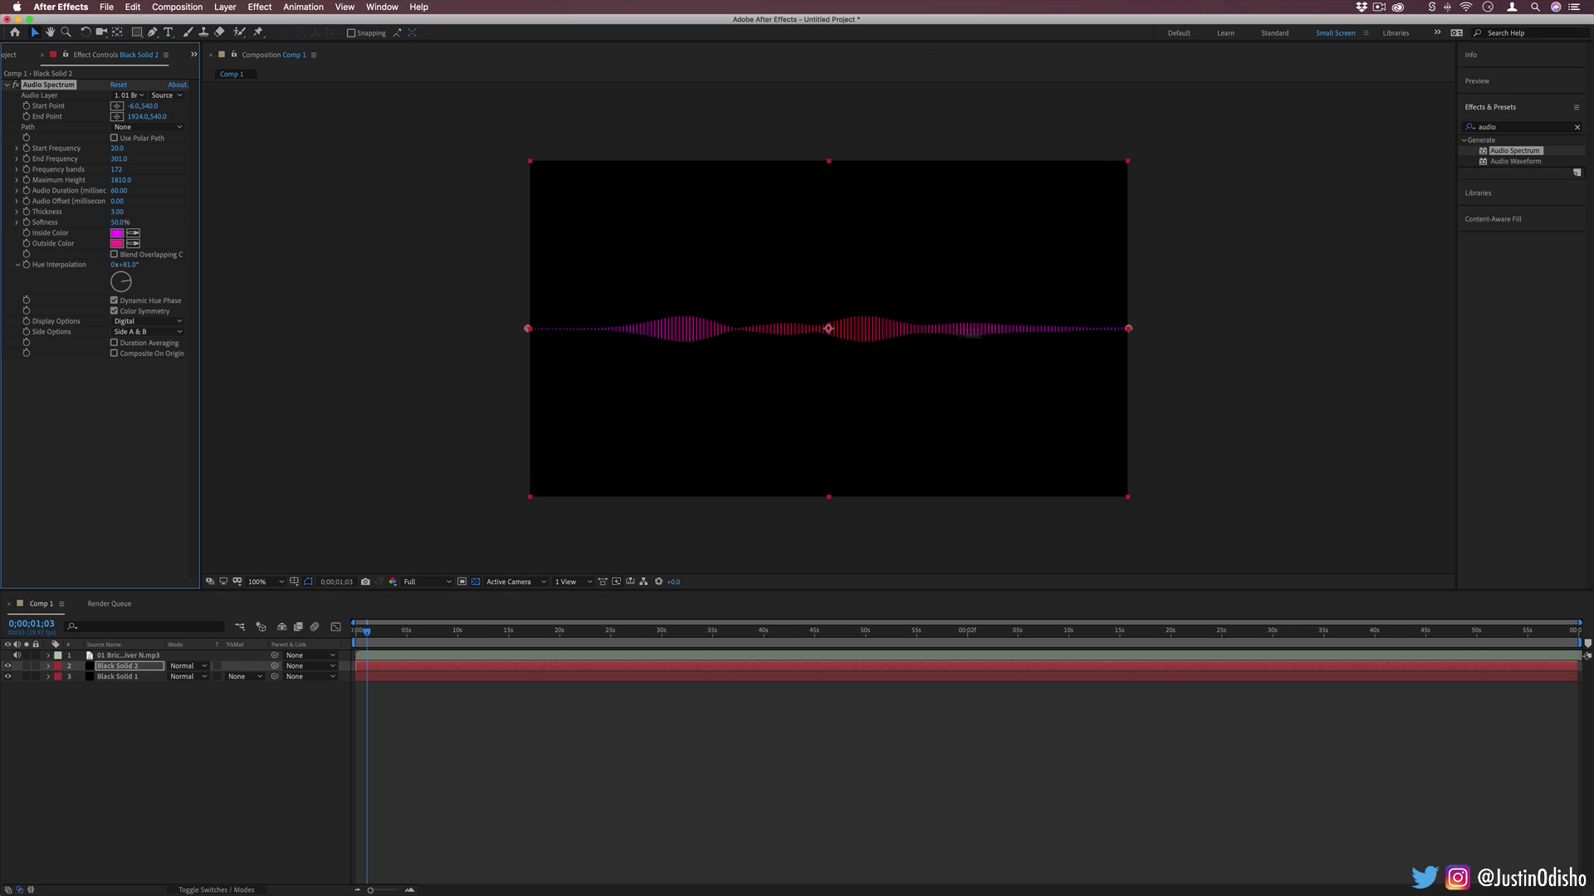
Preview the reacting spectrum from the start, park the time near one second, and show the Project panel.
drag(367, 633, 356, 633)
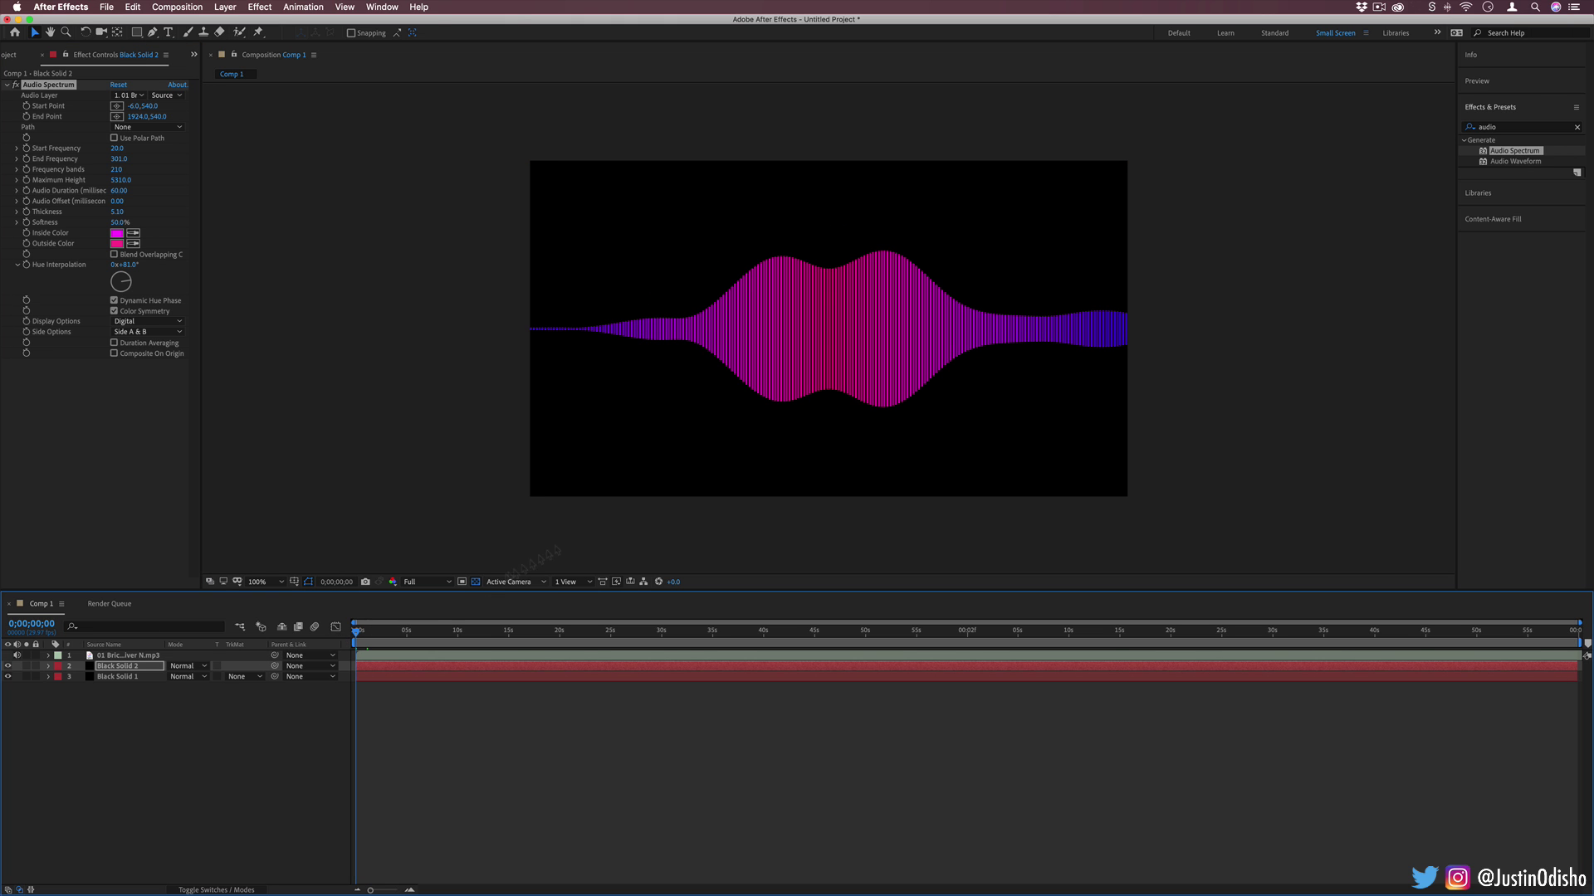
key(space)
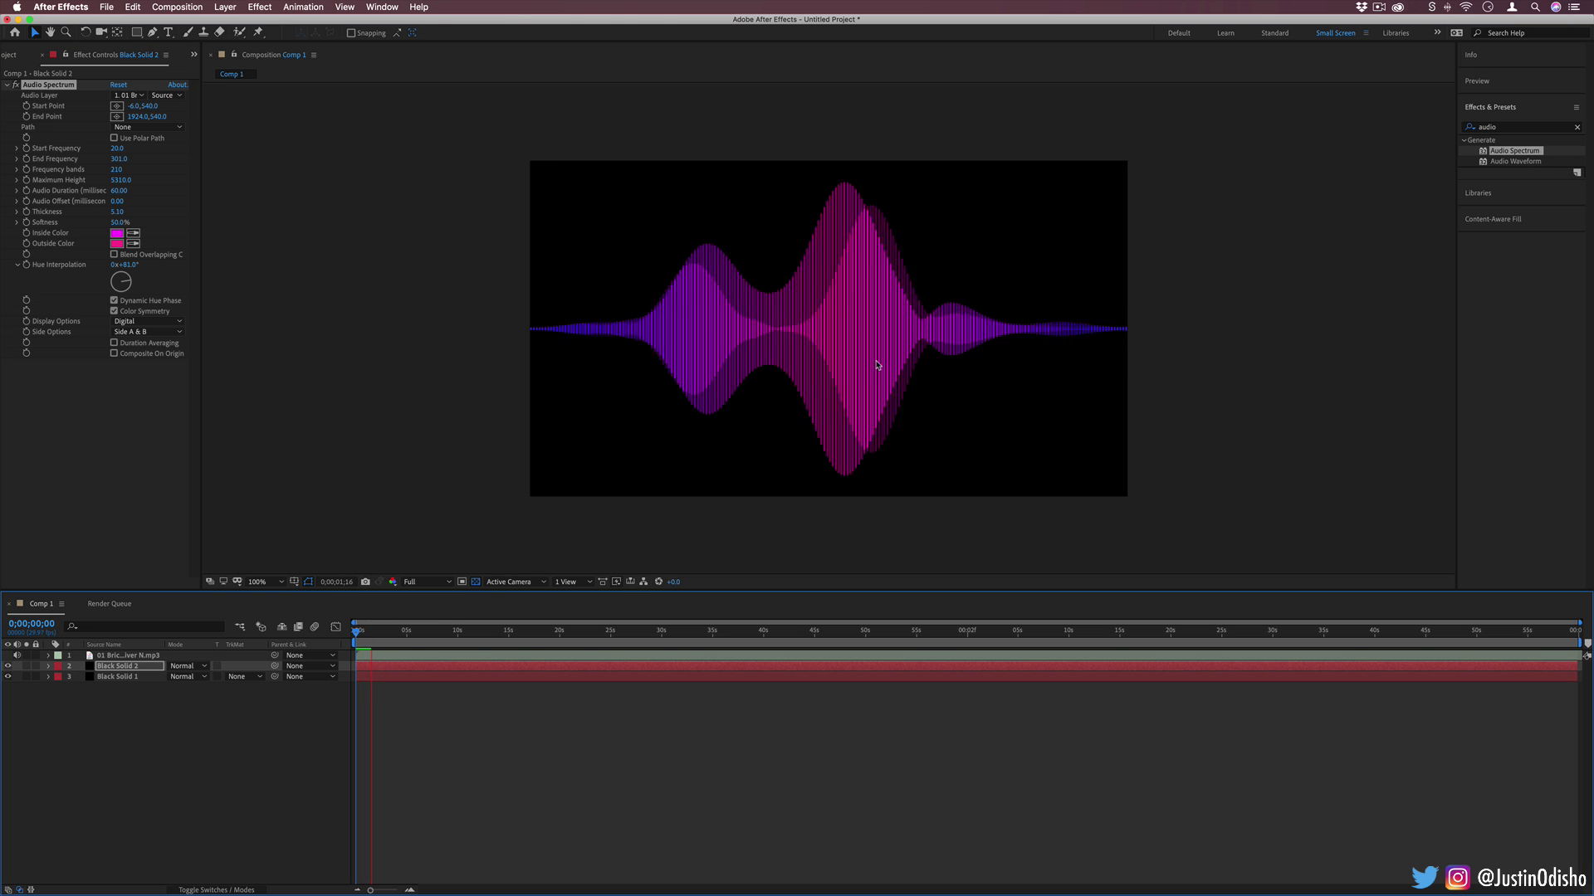
key(space)
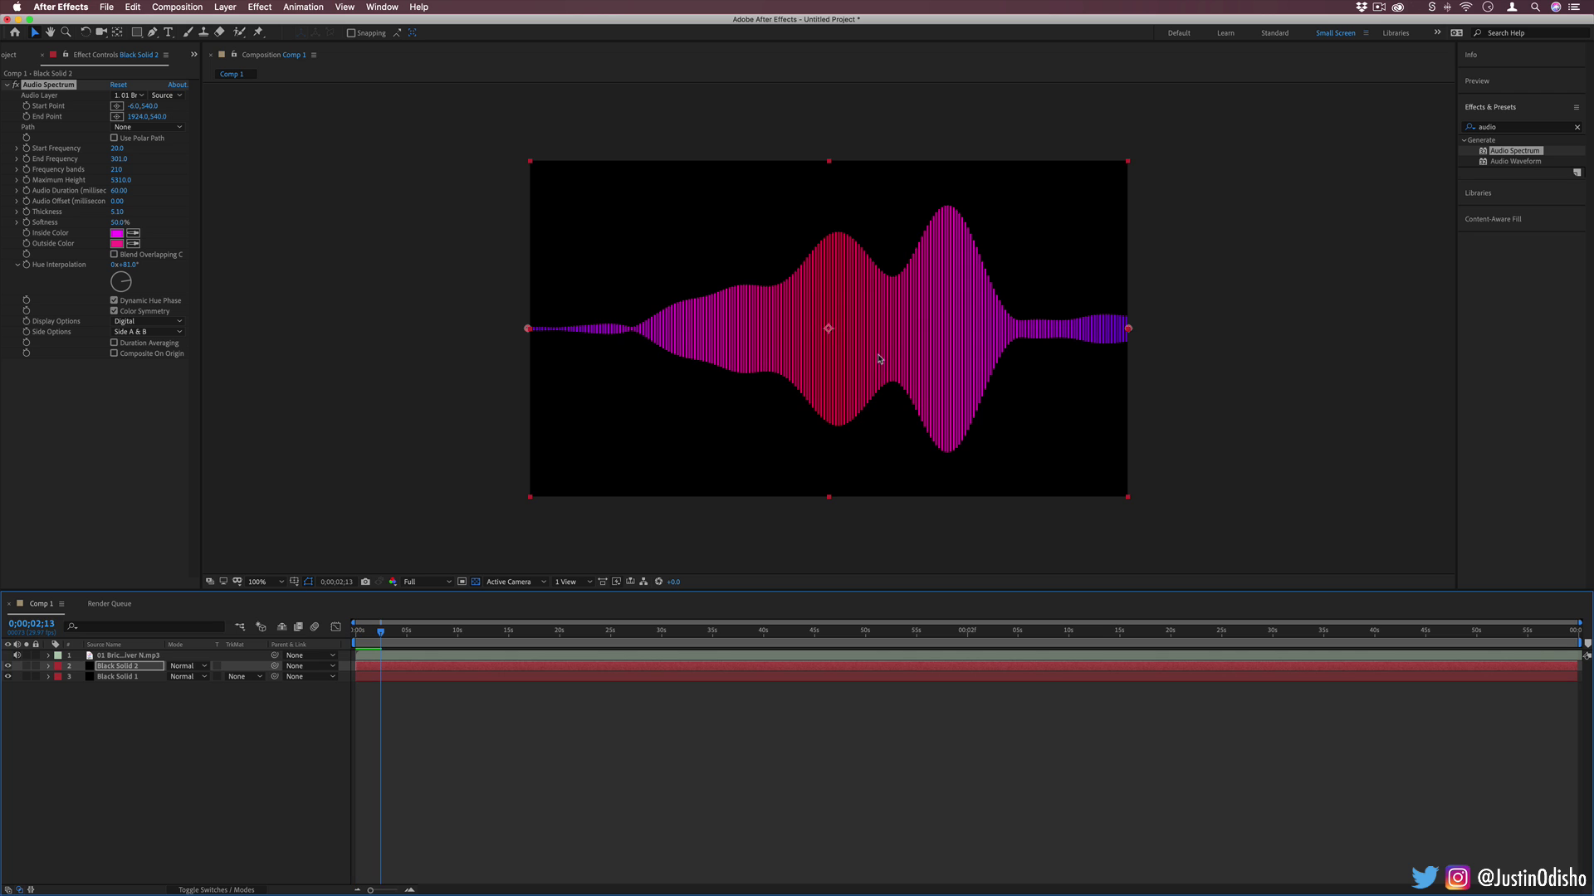
drag(376, 631, 366, 631)
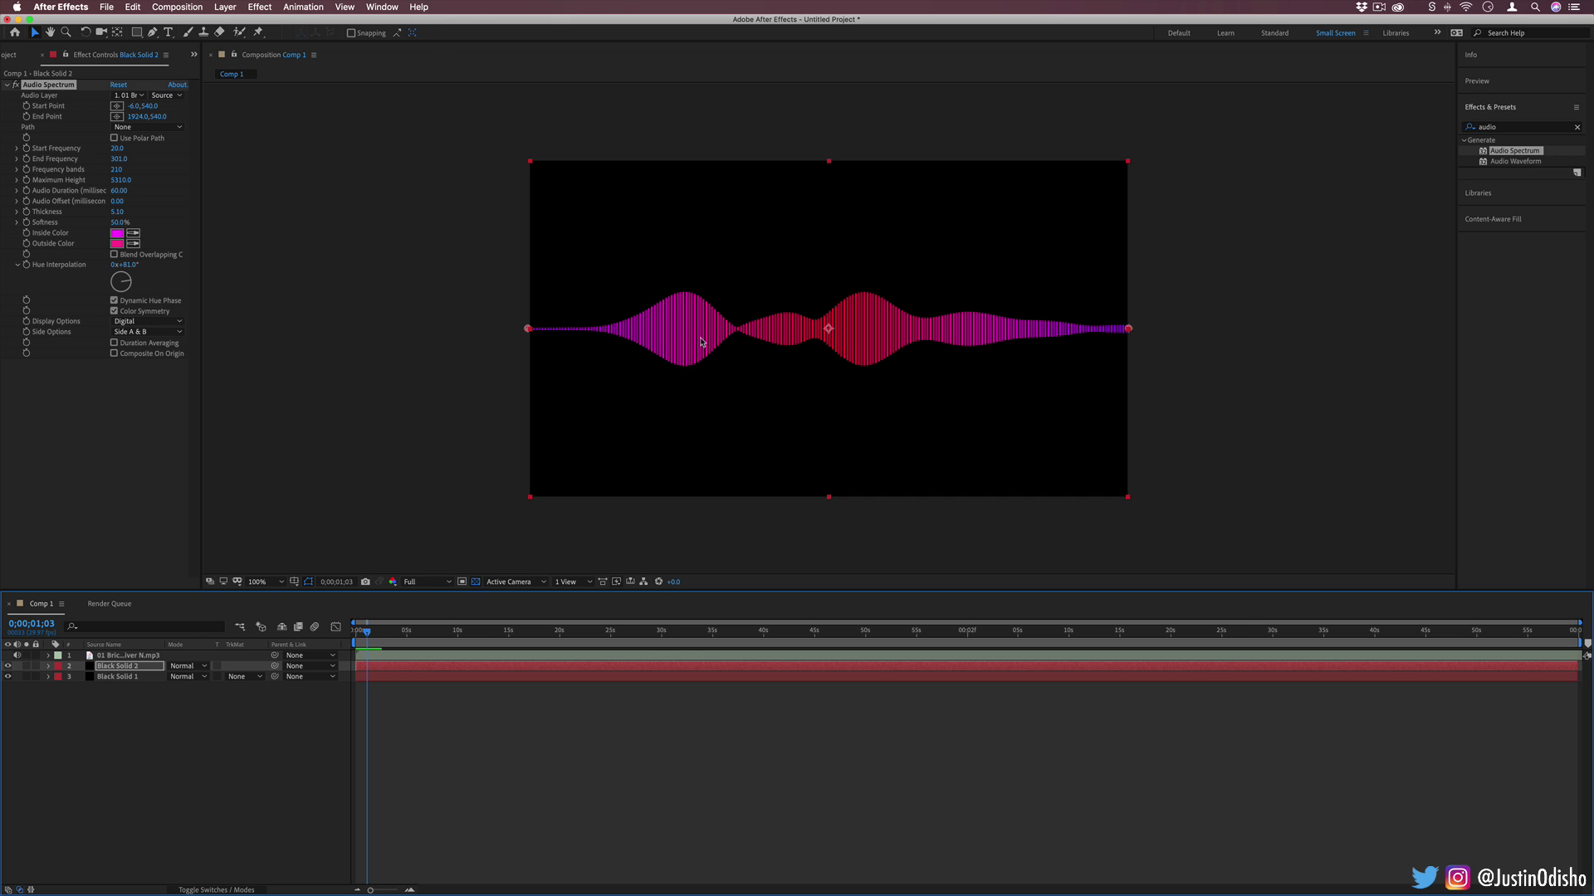
click(10, 56)
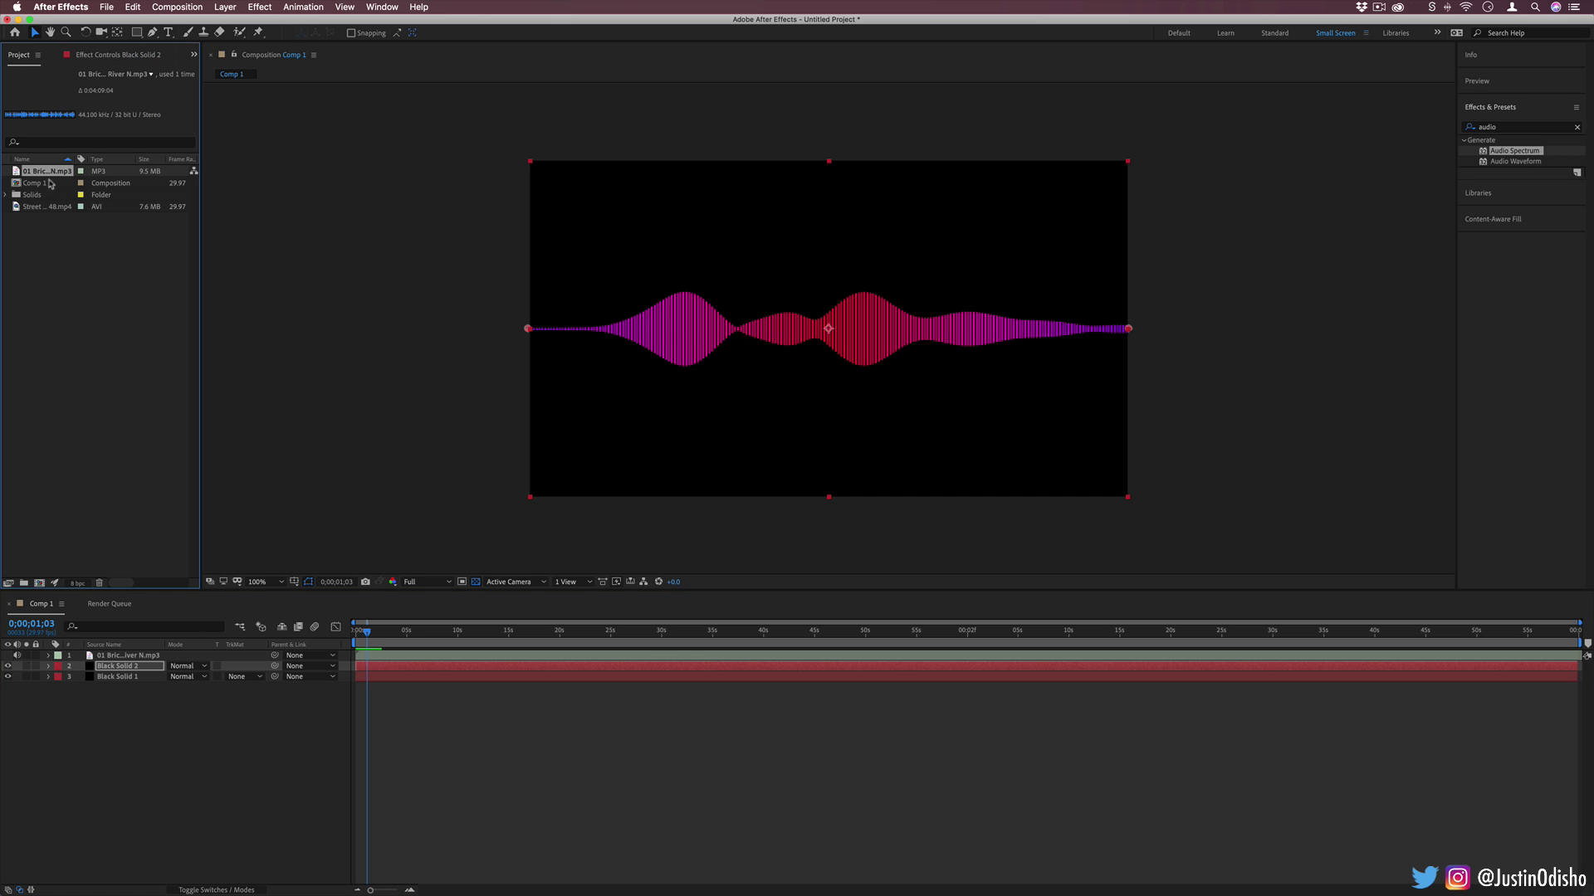
Add Street Musician - 48.mp4 to Comp 1 and scale it to 151% to fill the frame.
click(50, 207)
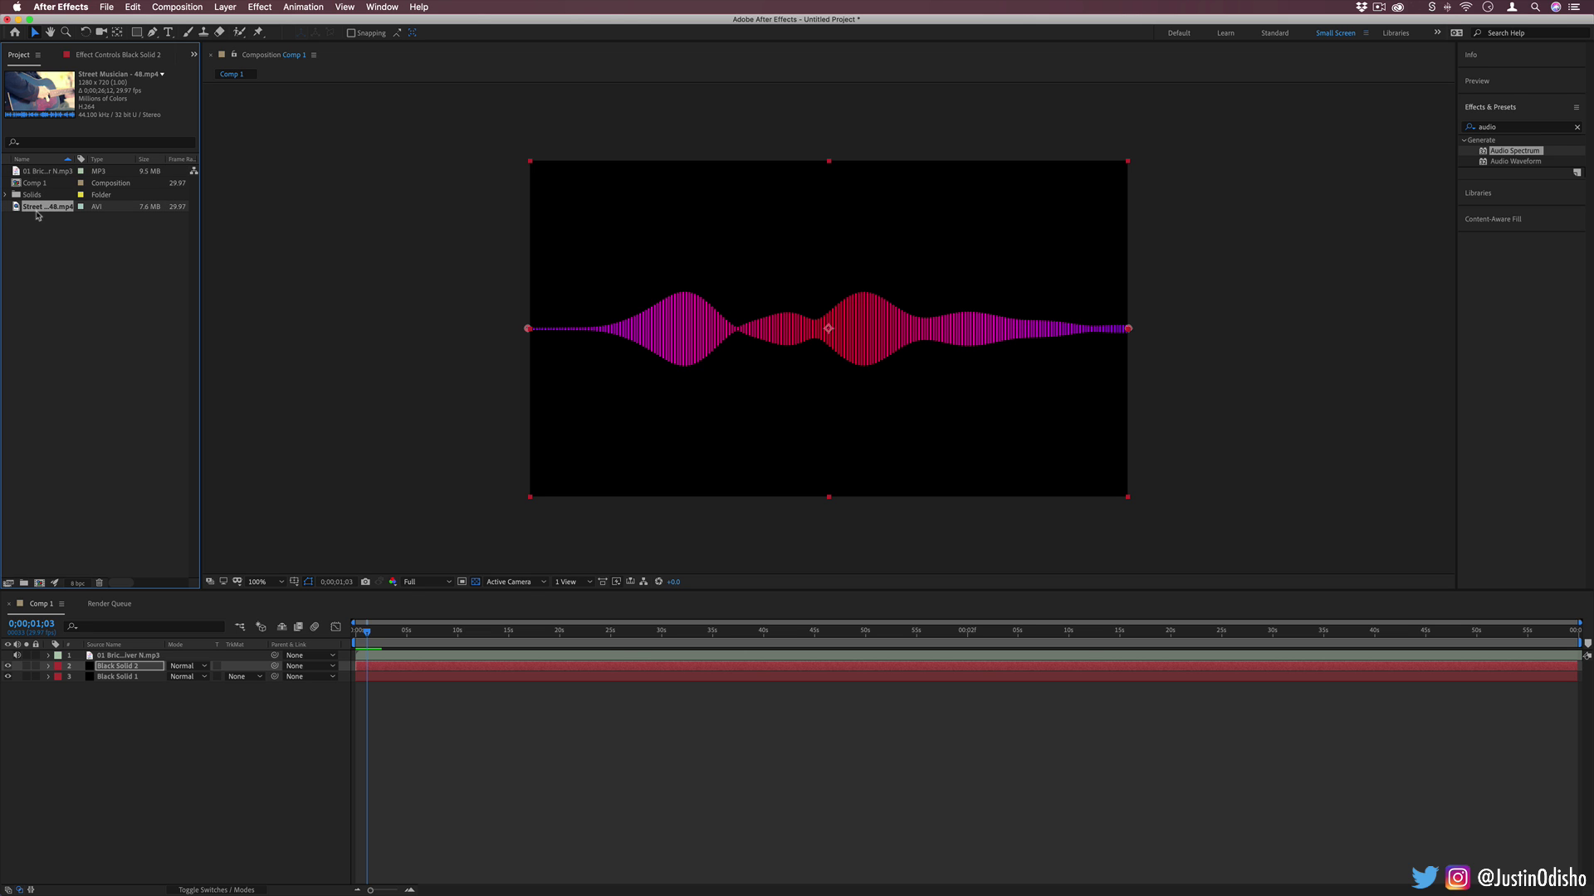
drag(83, 340, 150, 661)
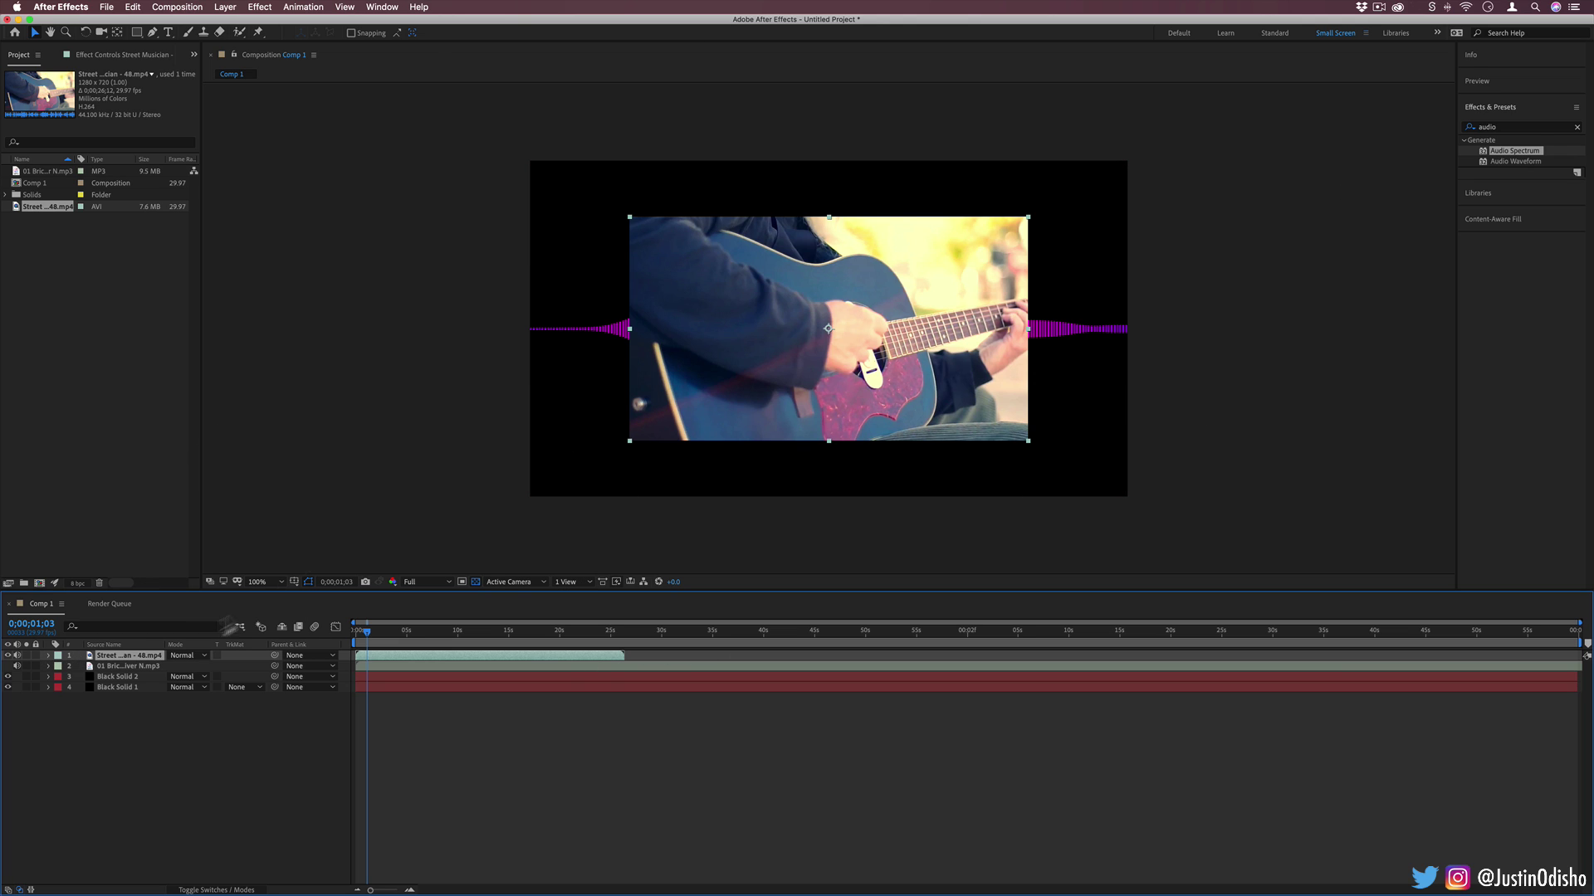
click(48, 656)
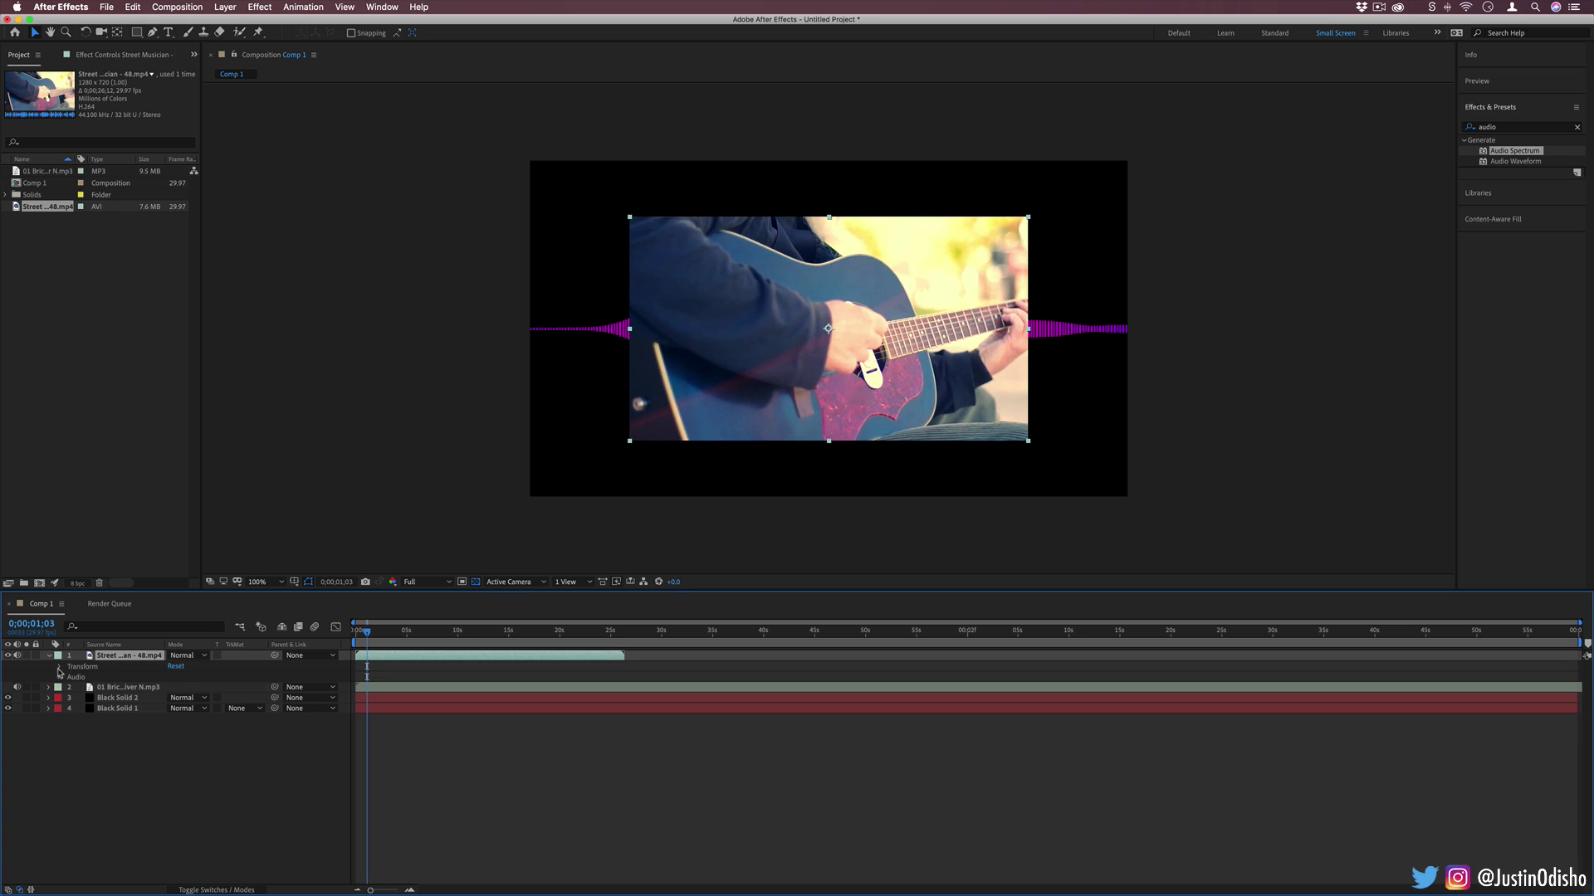
click(59, 668)
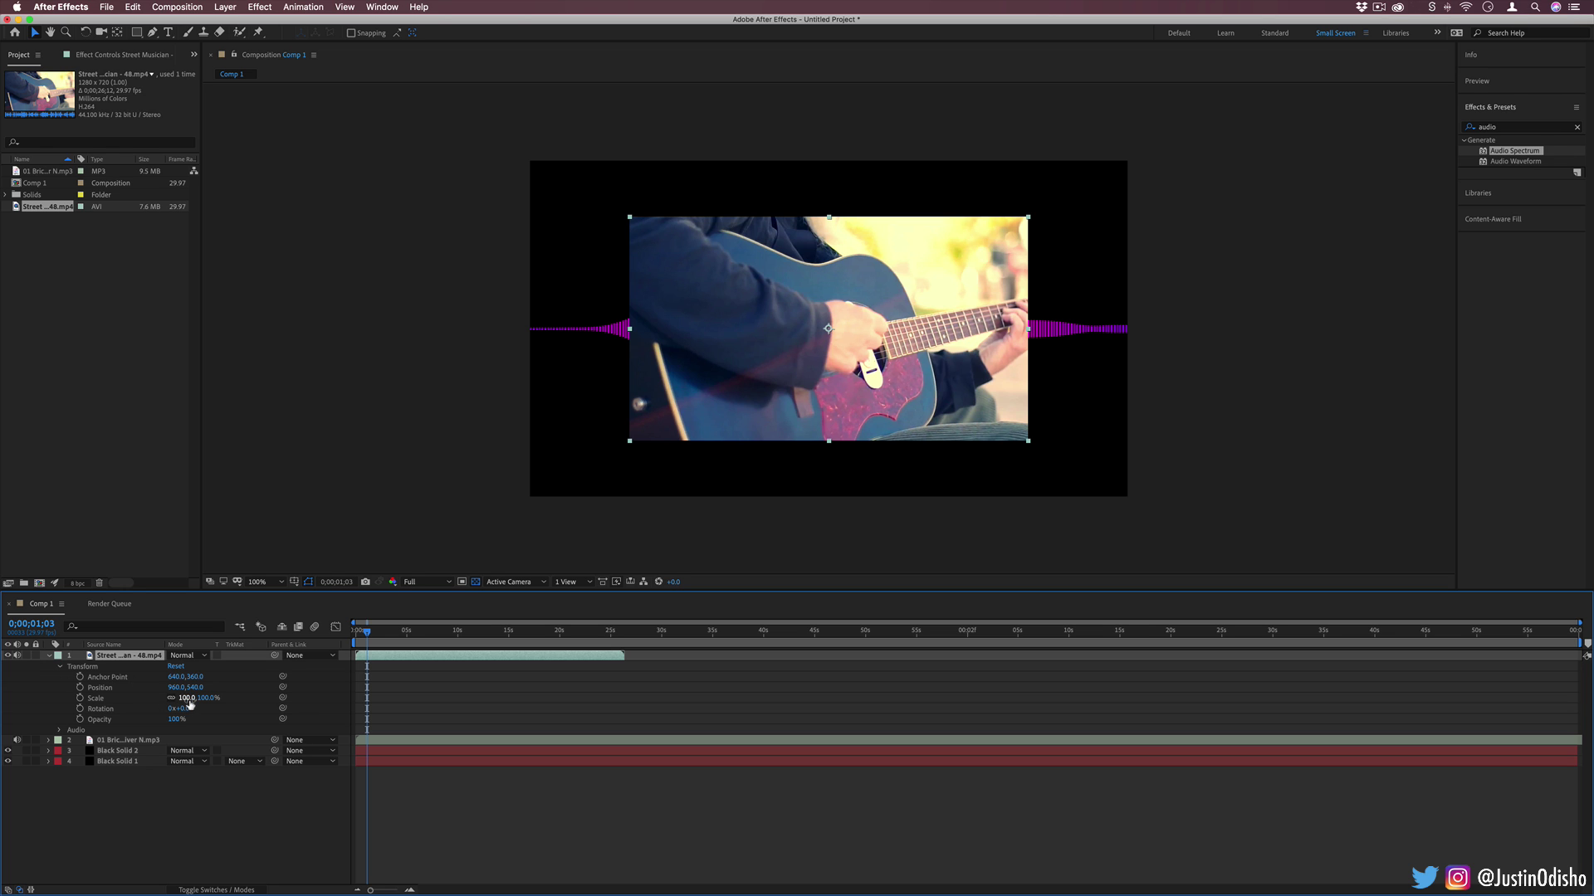
drag(186, 698, 222, 699)
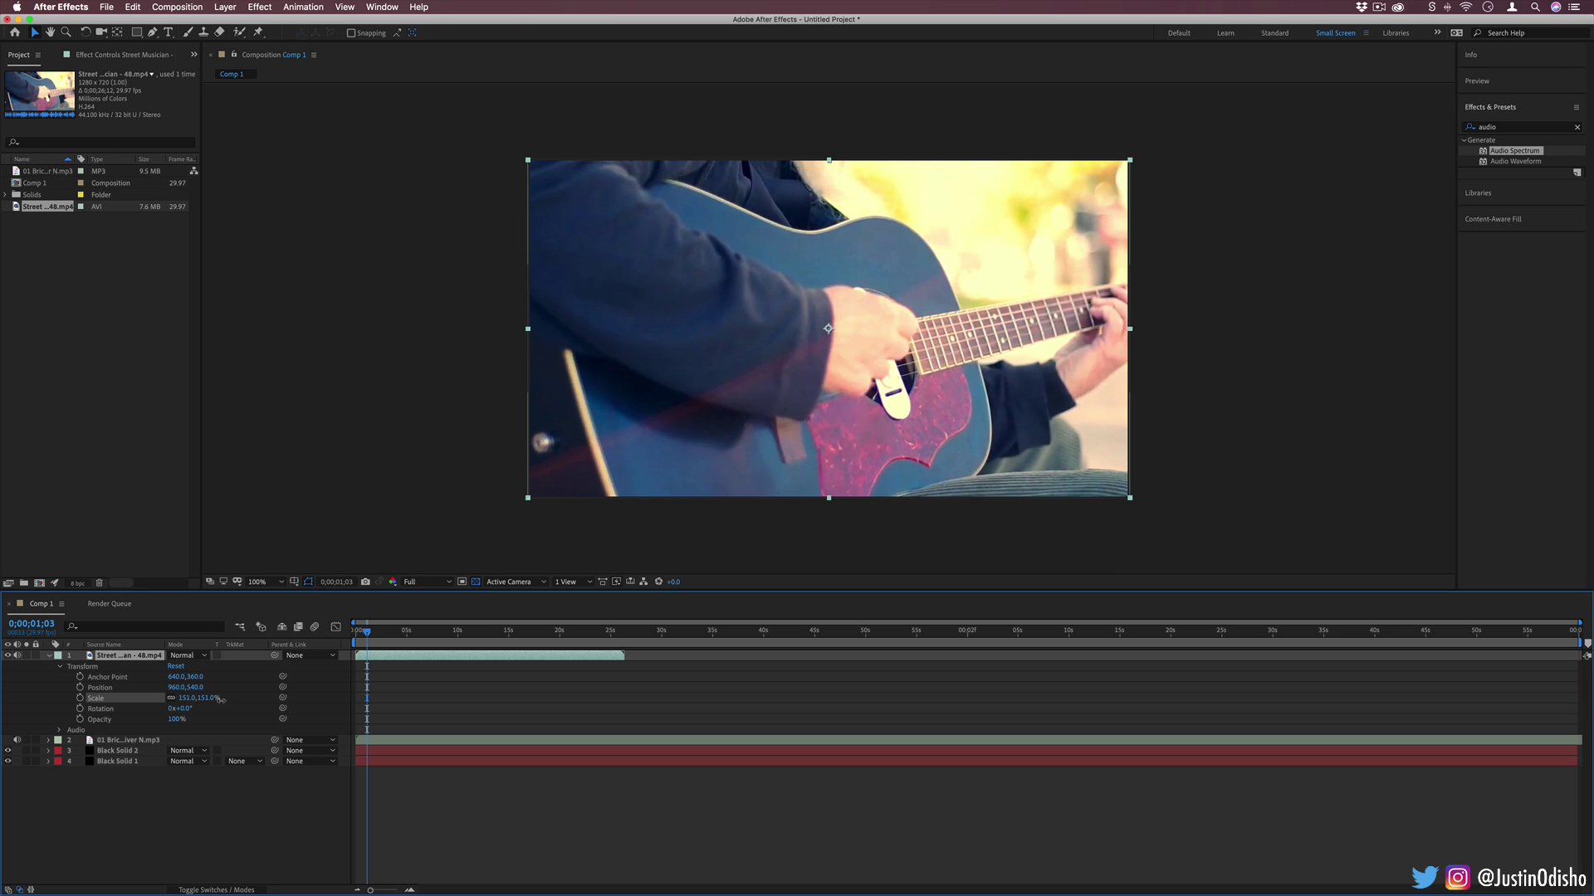
click(1149, 392)
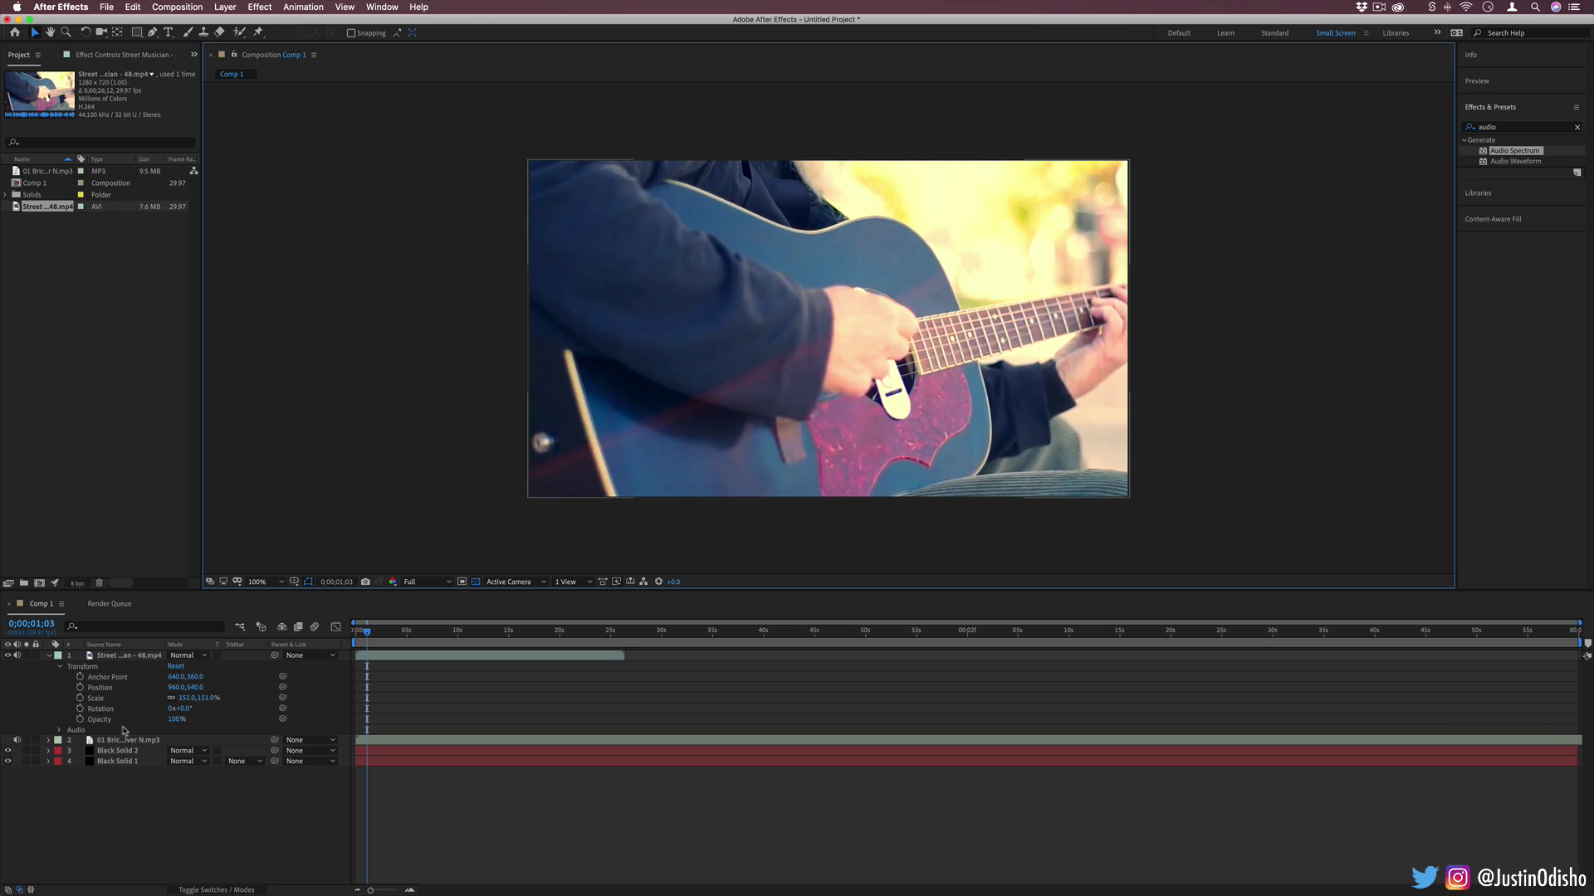
Move the guitar video below Black Solid 2 and set its track matte to Alpha Matte 'Black Solid 2'.
click(141, 658)
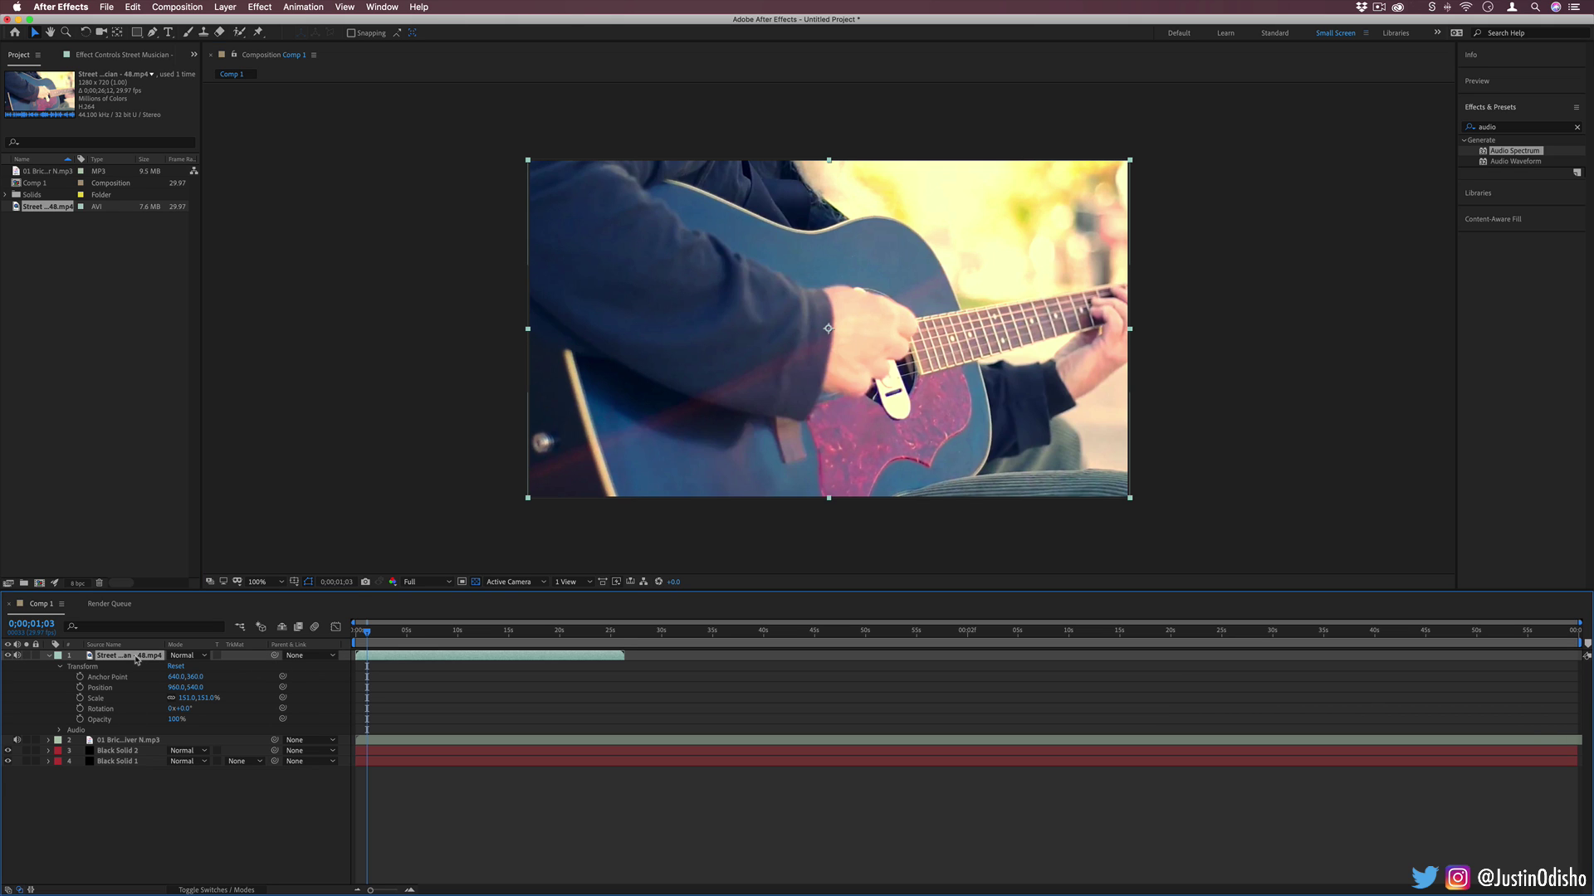
drag(129, 658, 139, 757)
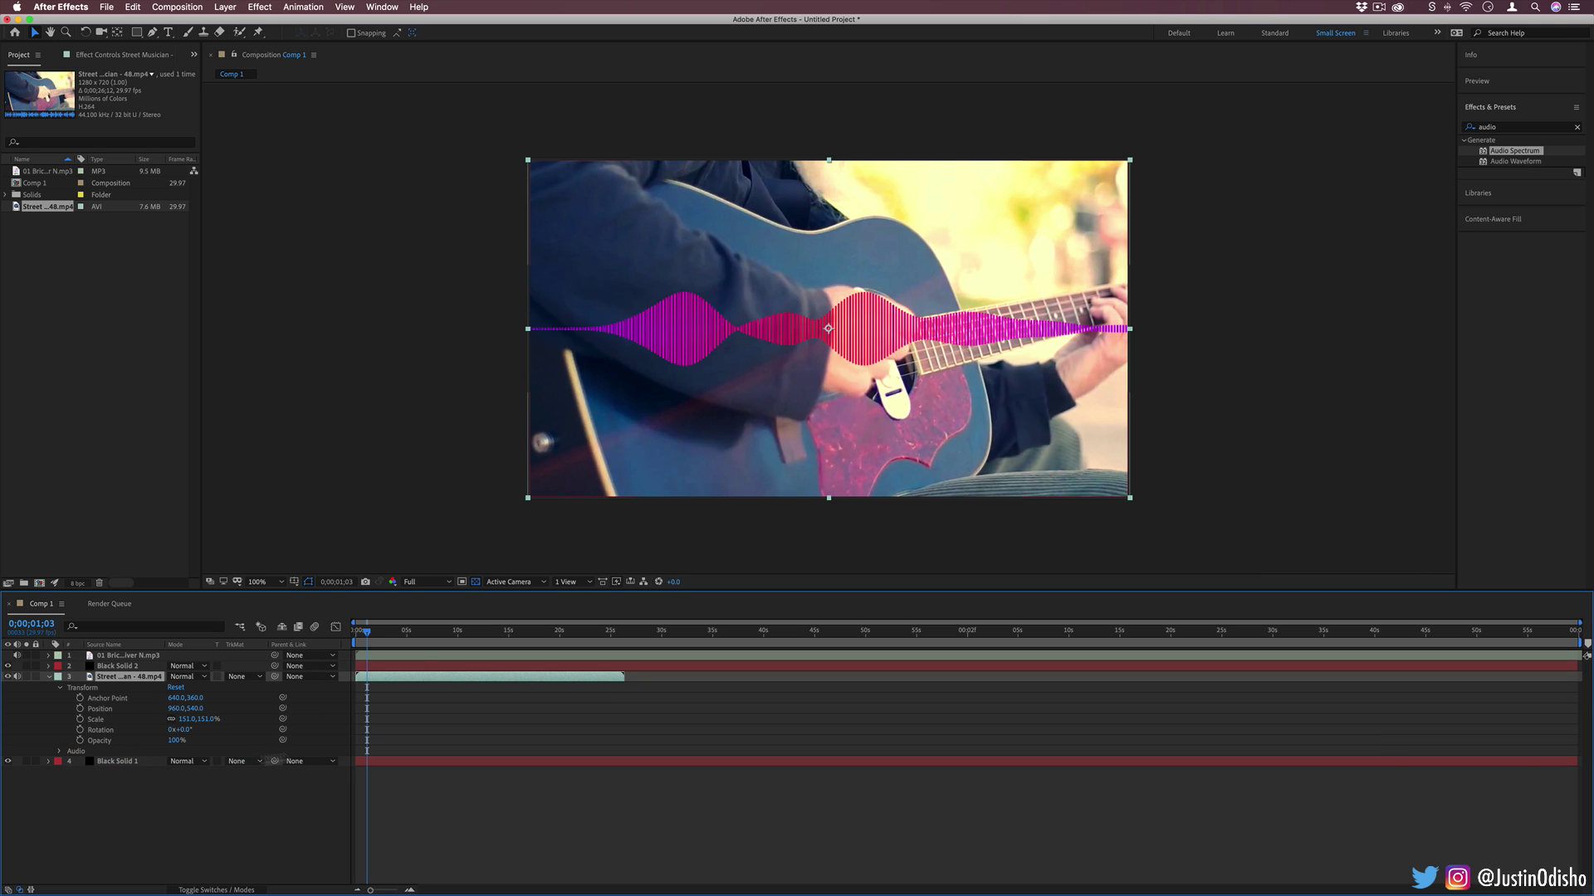
key(space)
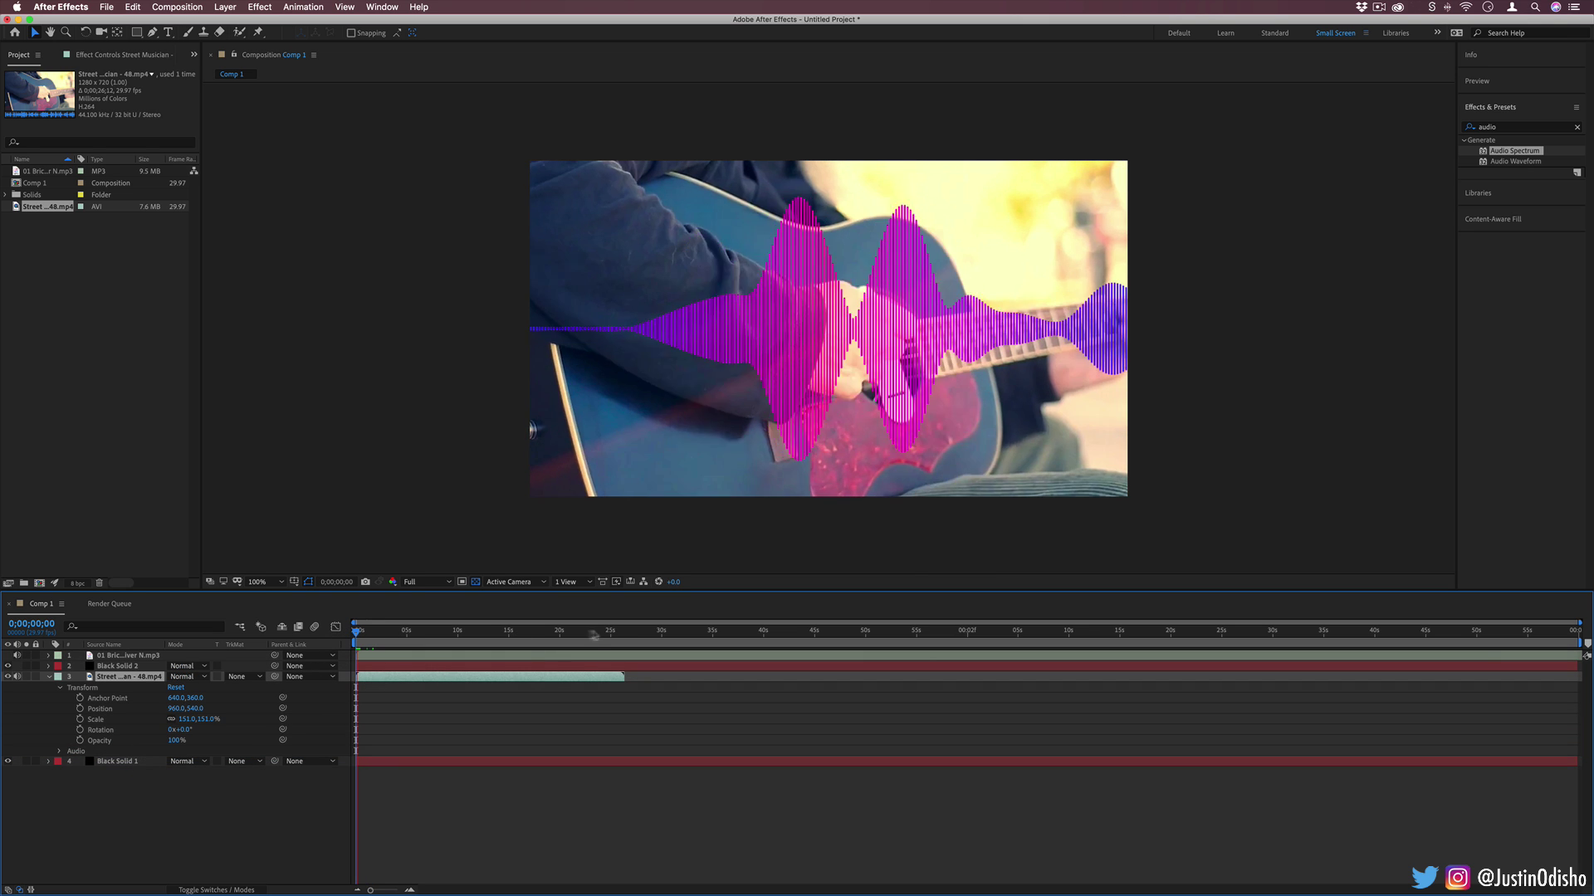
key(space)
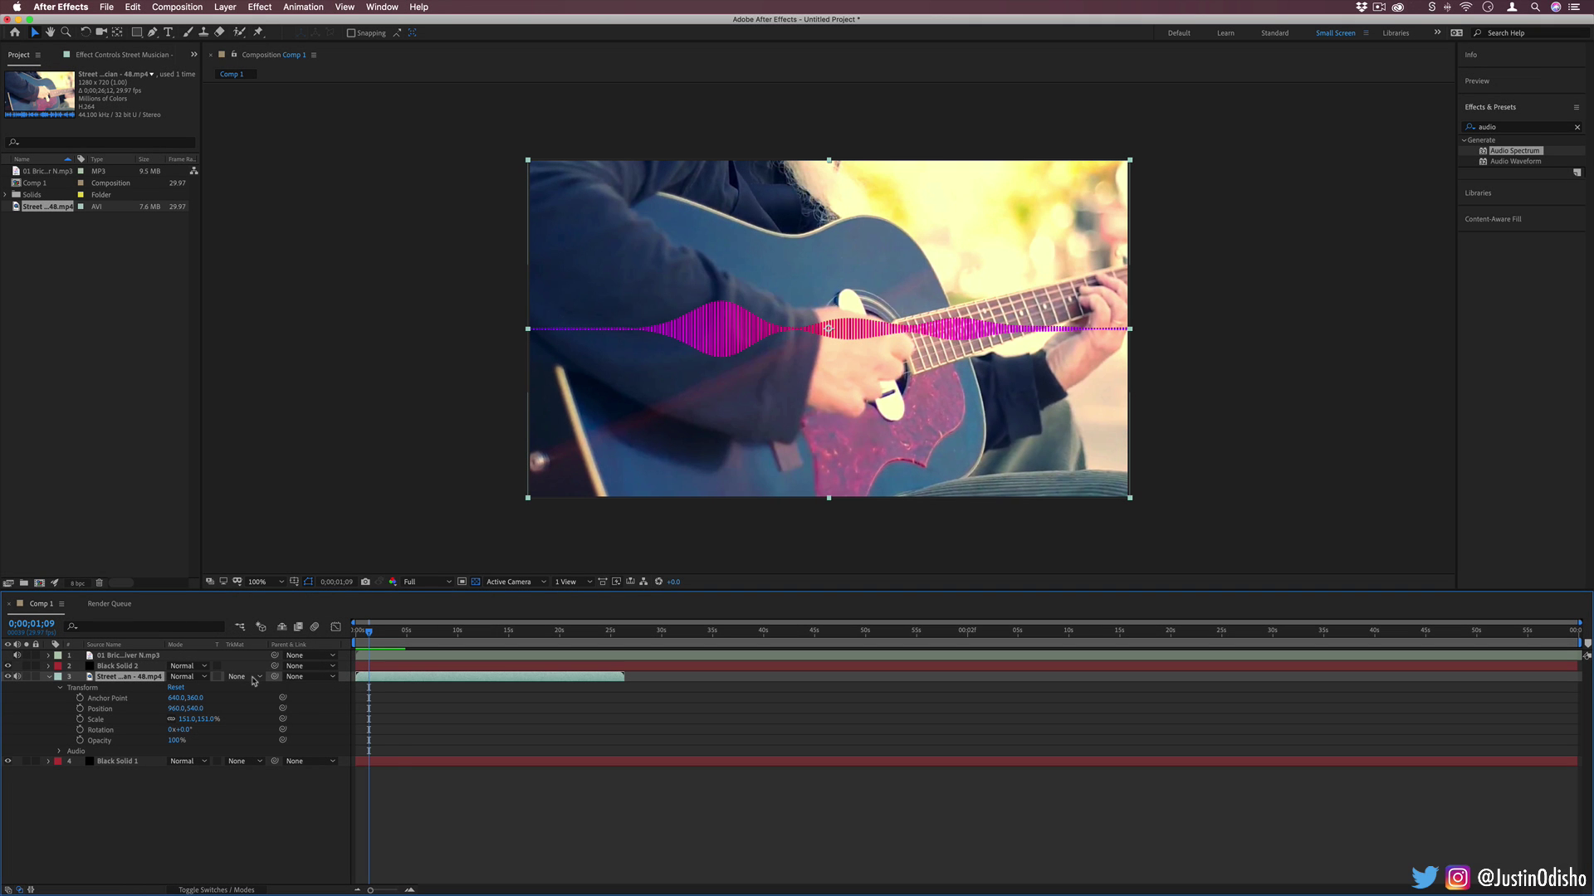
click(254, 677)
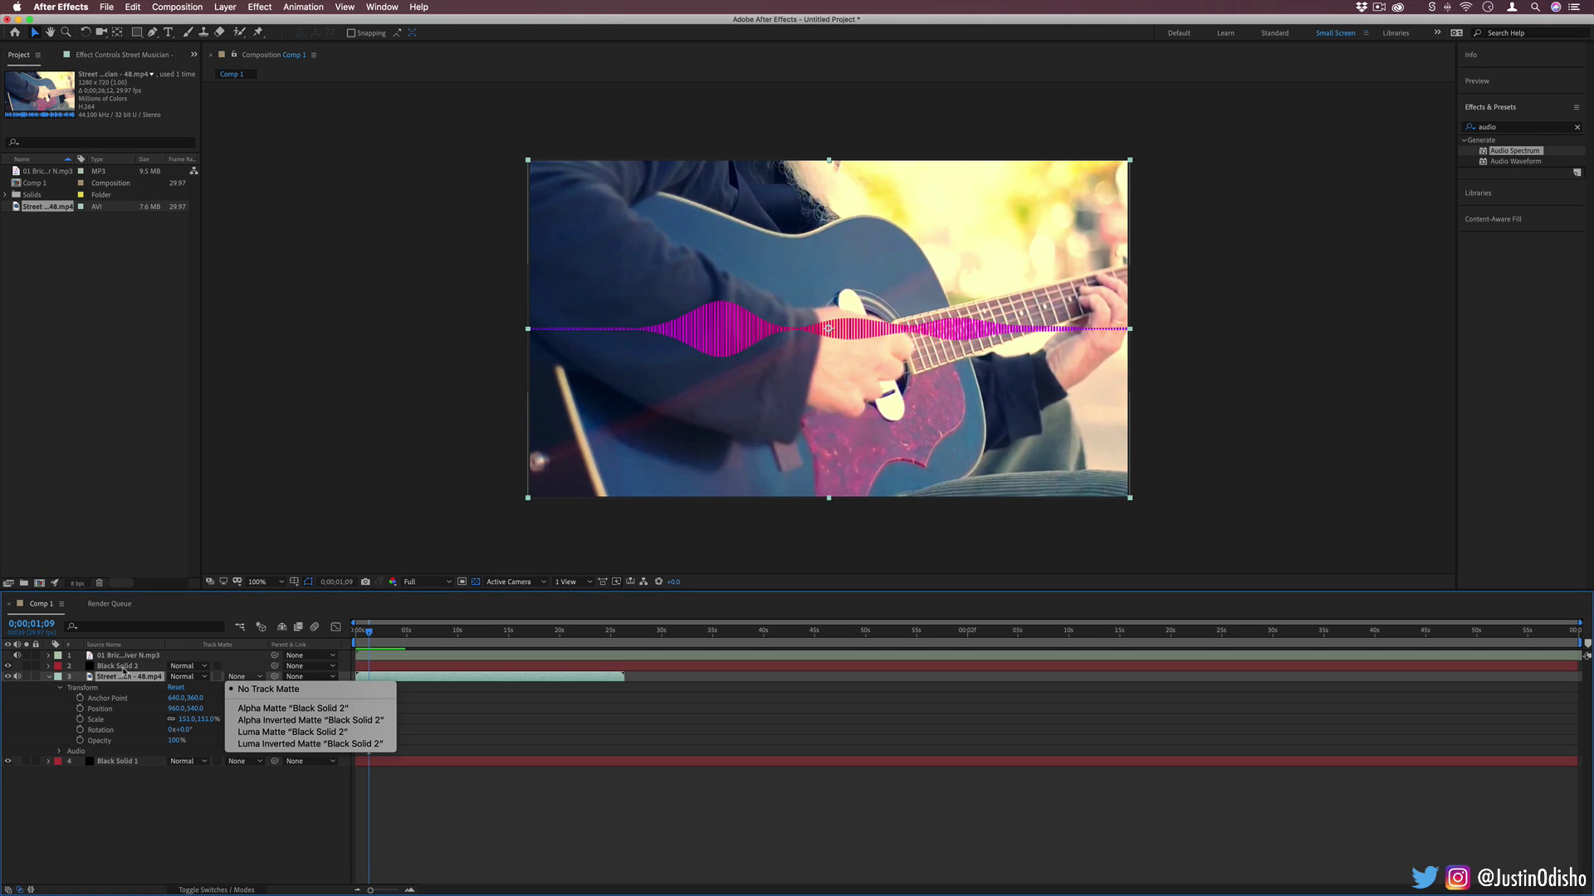
click(312, 709)
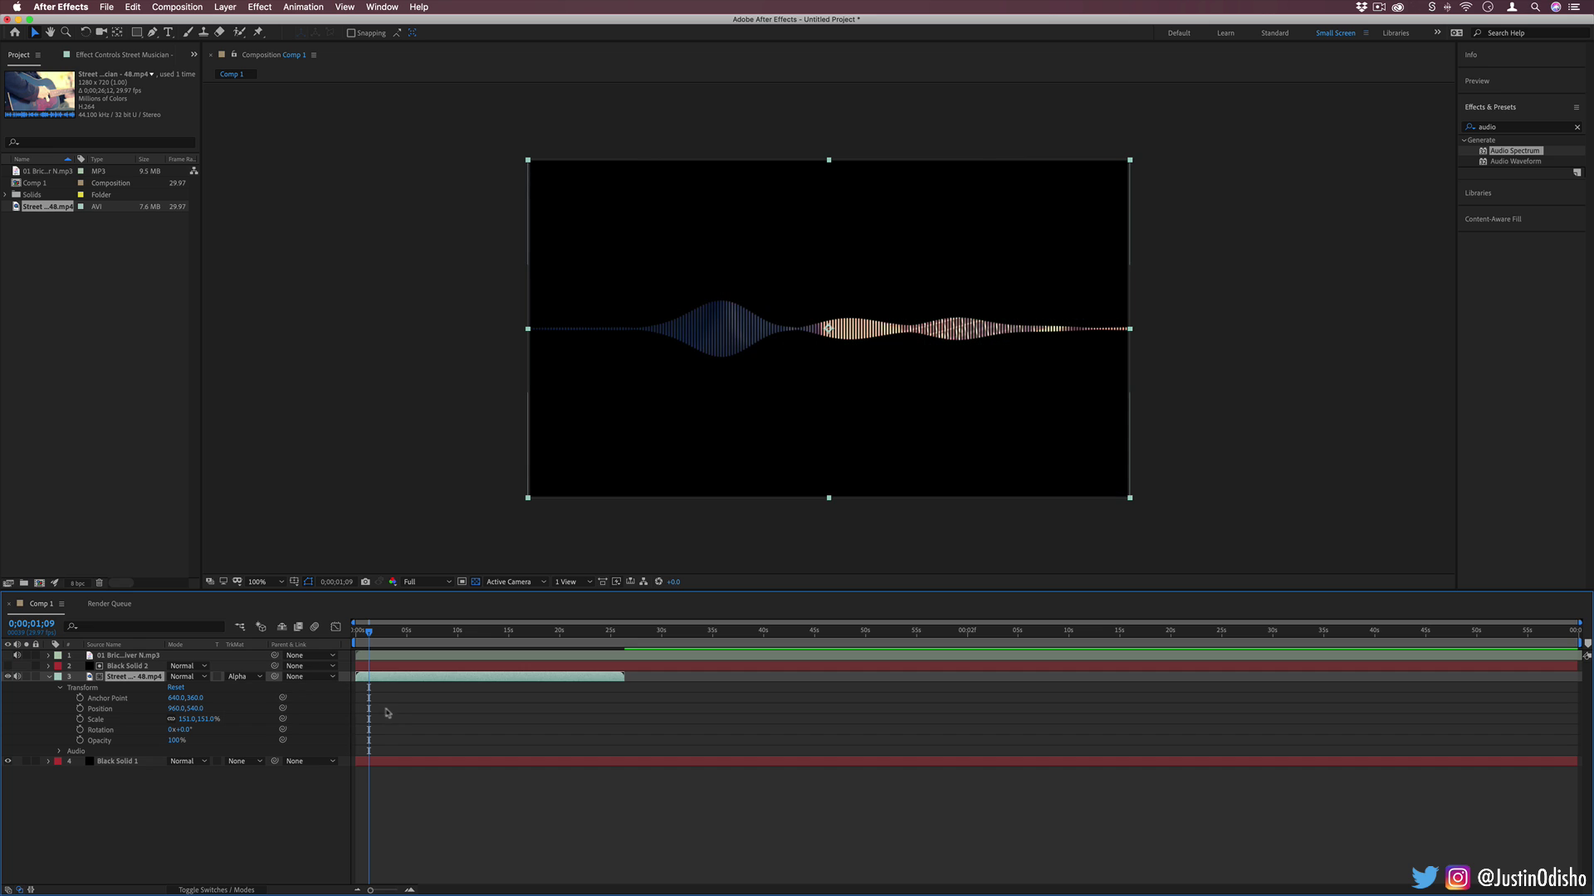
Undo the track matte and rename Black Solid 2 to 'Audio Waveform'.
key(super+z)
click(120, 667)
right_click(120, 668)
click(113, 669)
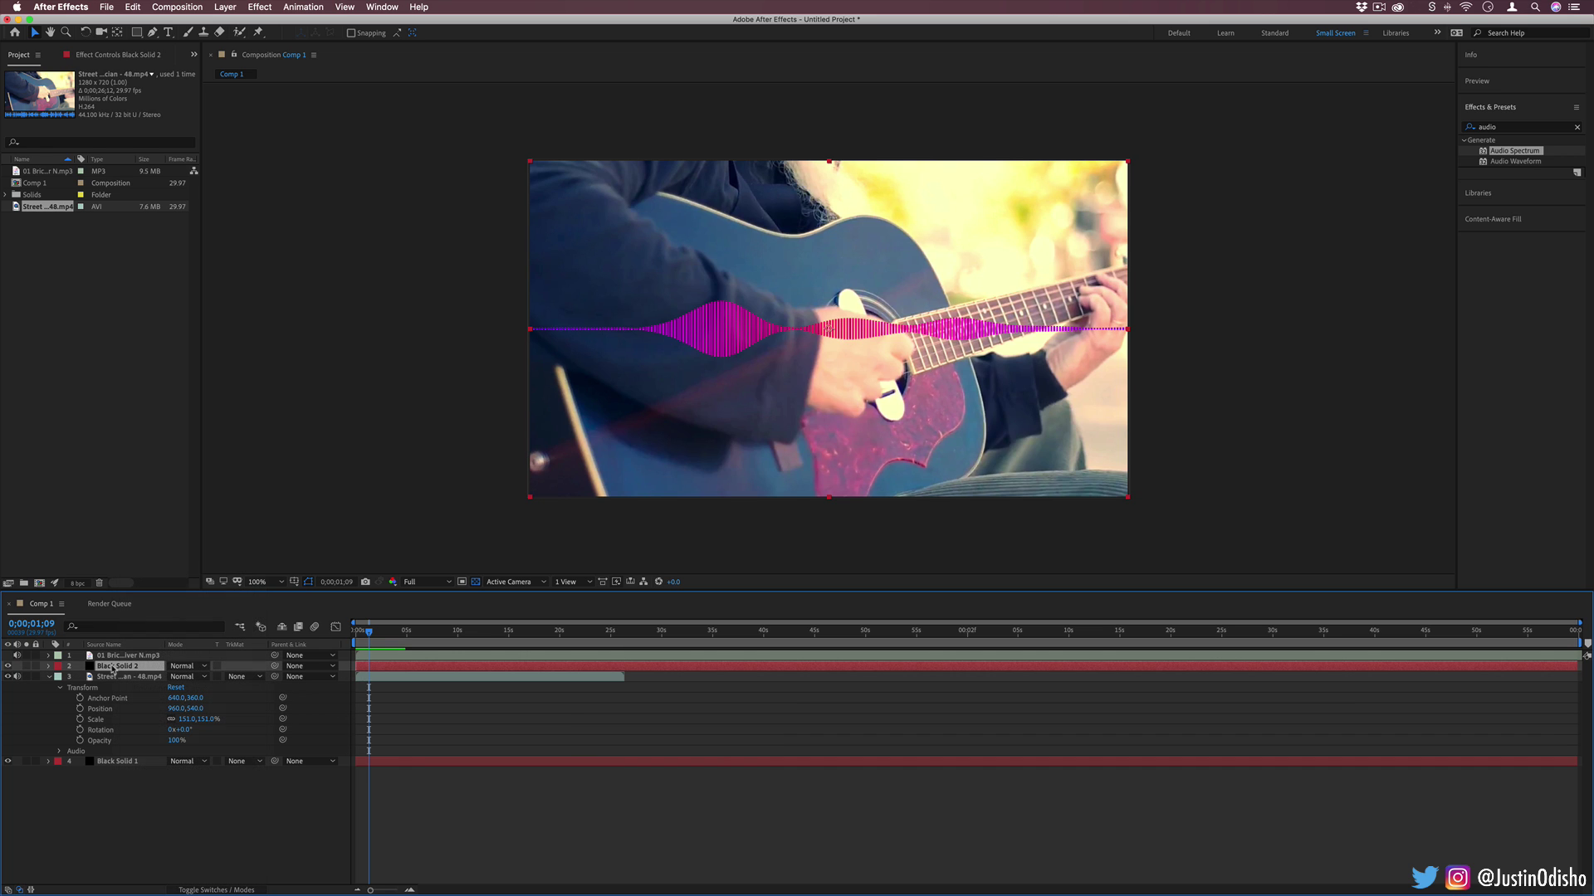
key(Return)
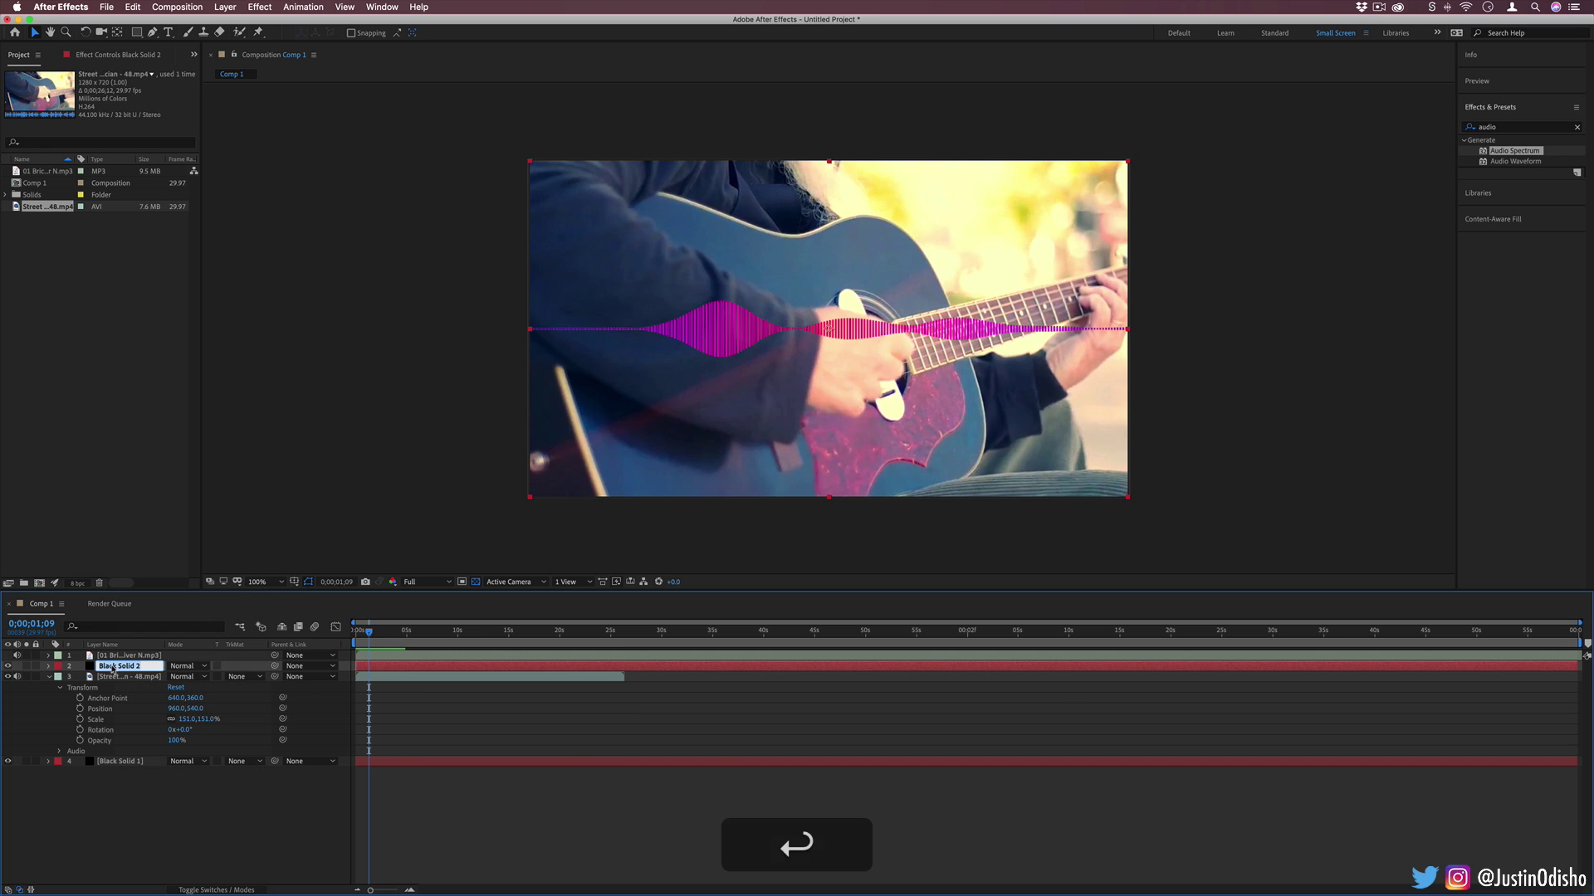
key(shift)
text(Audio W)
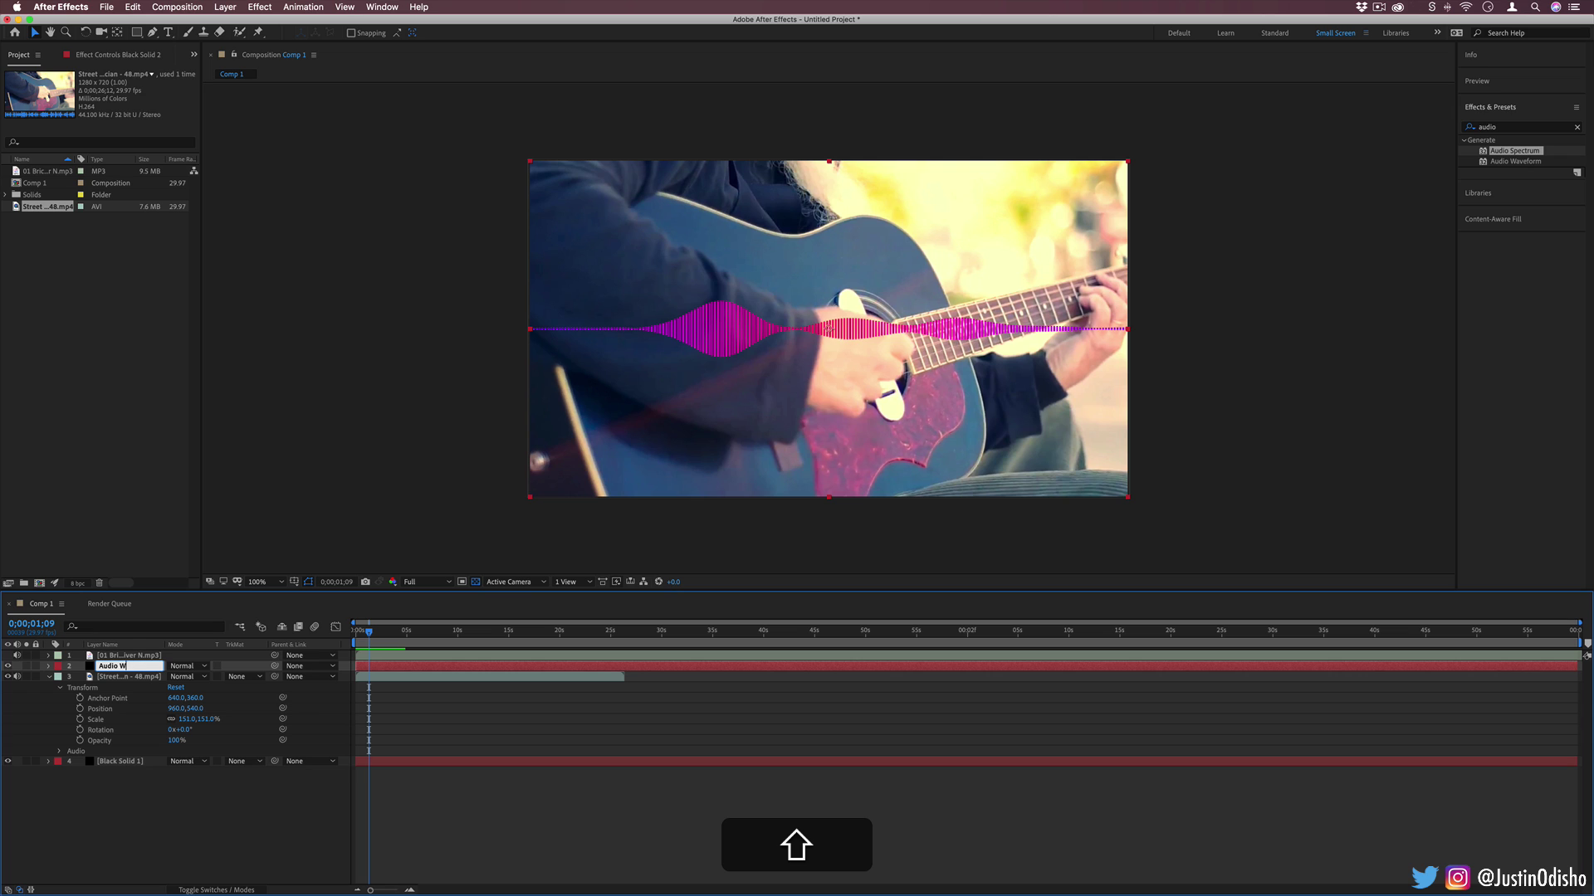
text(aveform)
key(Return)
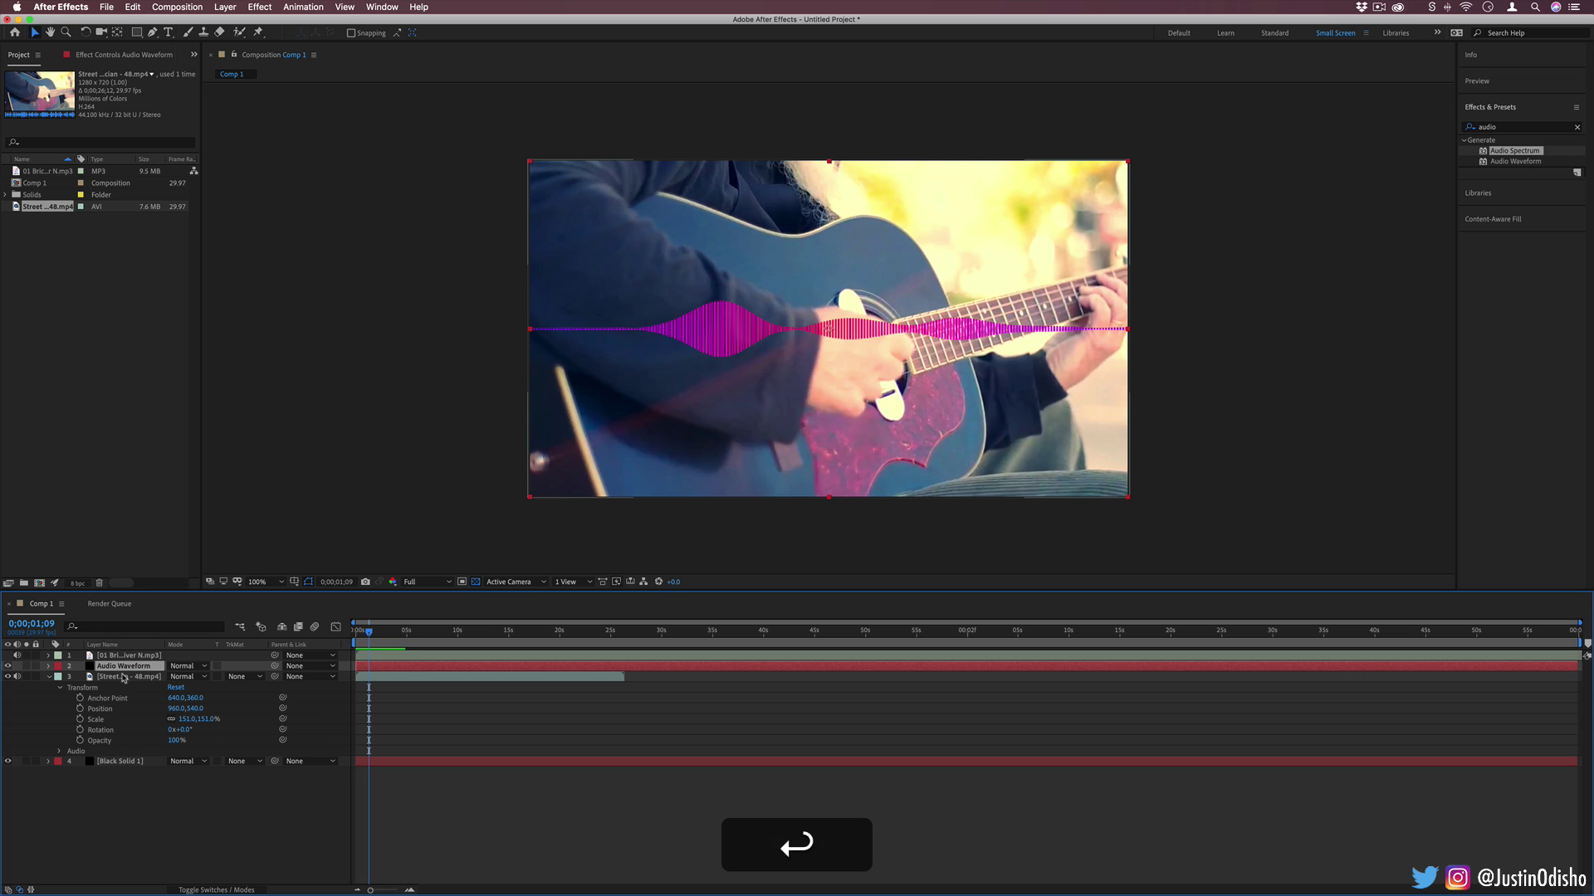
Set the guitar video's track matte to Alpha Matte 'Audio Waveform'.
click(125, 679)
click(241, 677)
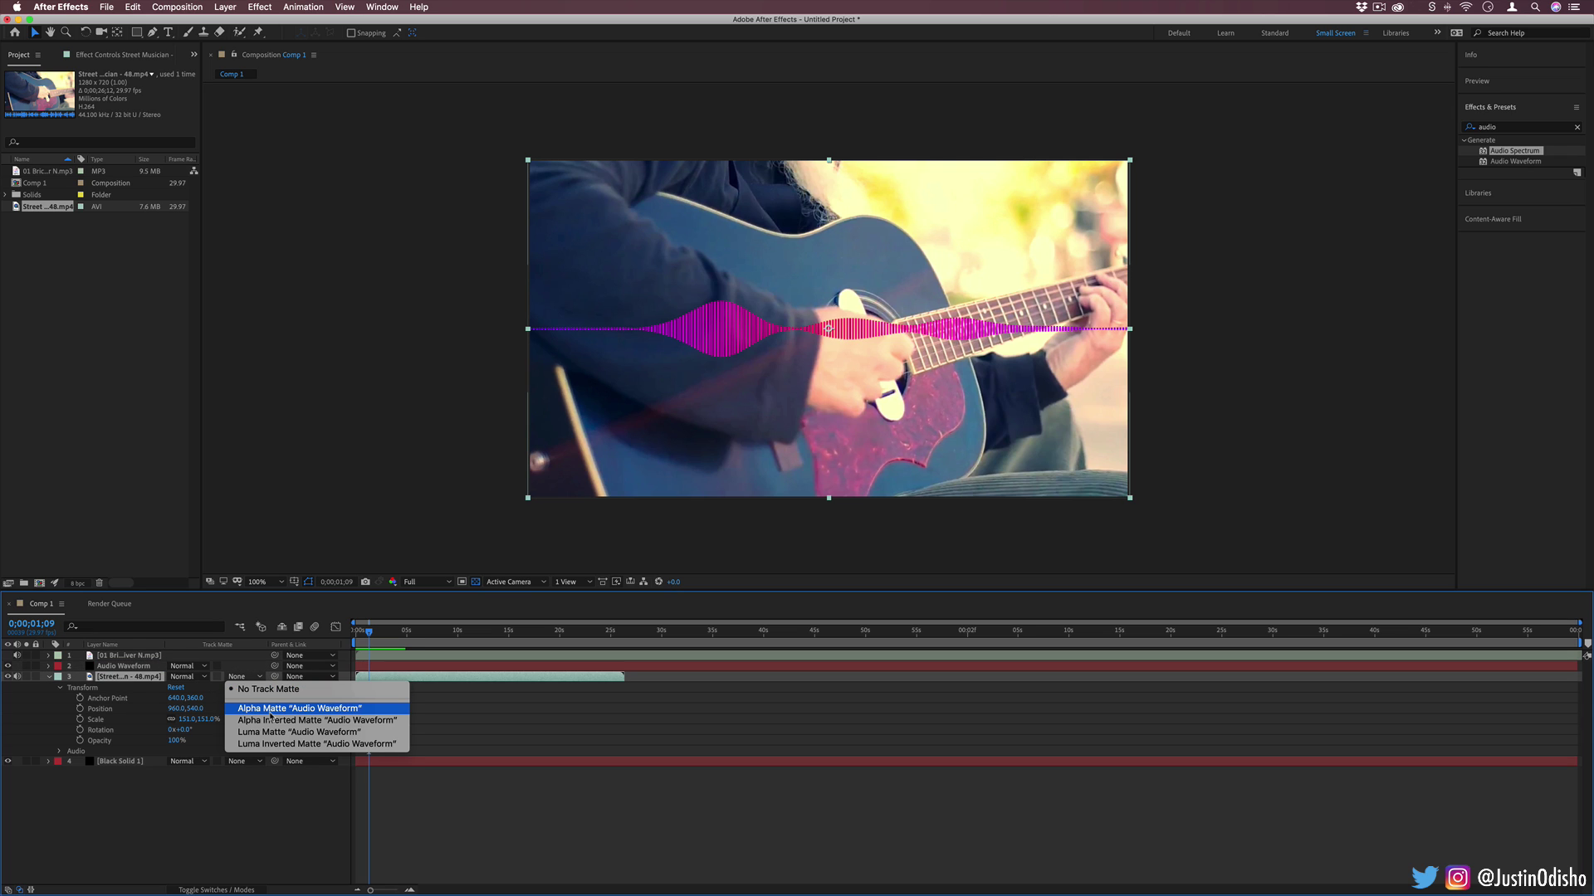
click(276, 709)
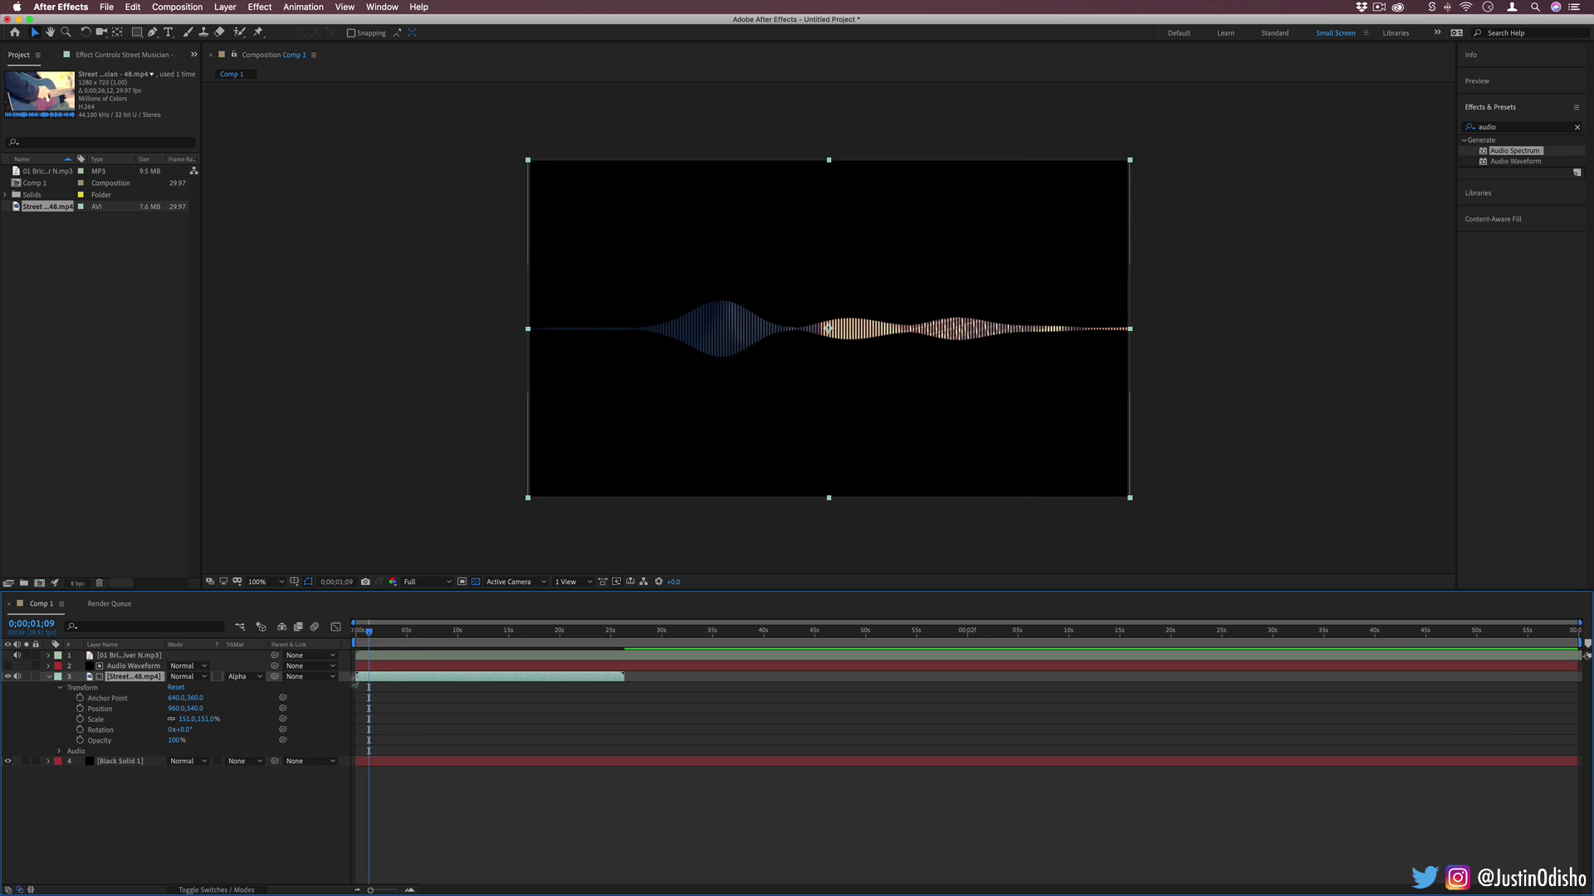
Preview the masked waveform from the start of the composition.
key(Home)
click(392, 478)
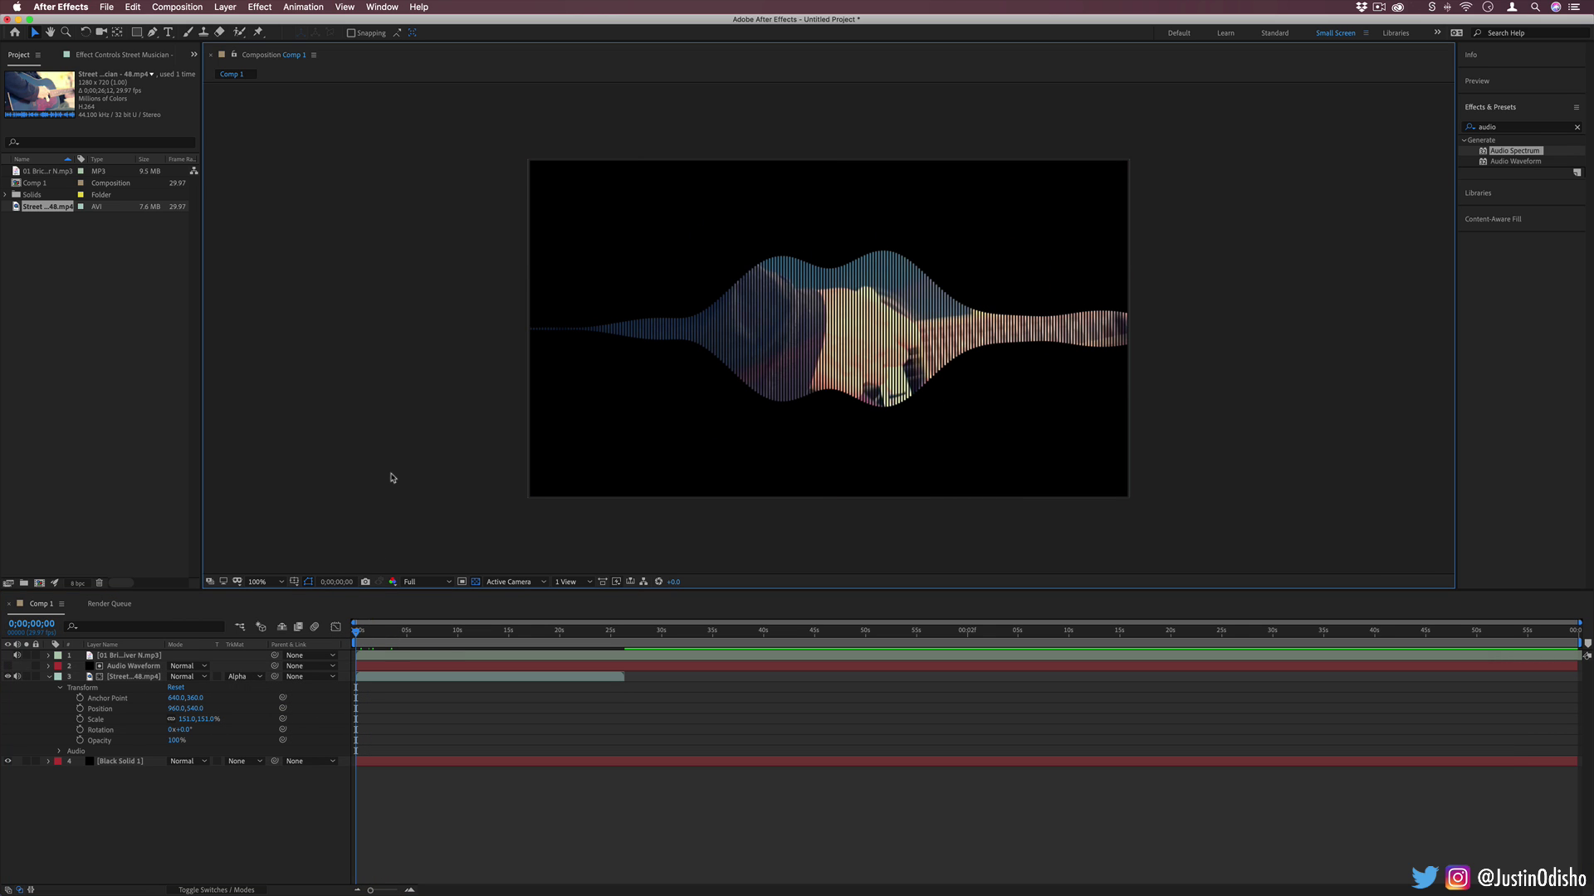
key(space)
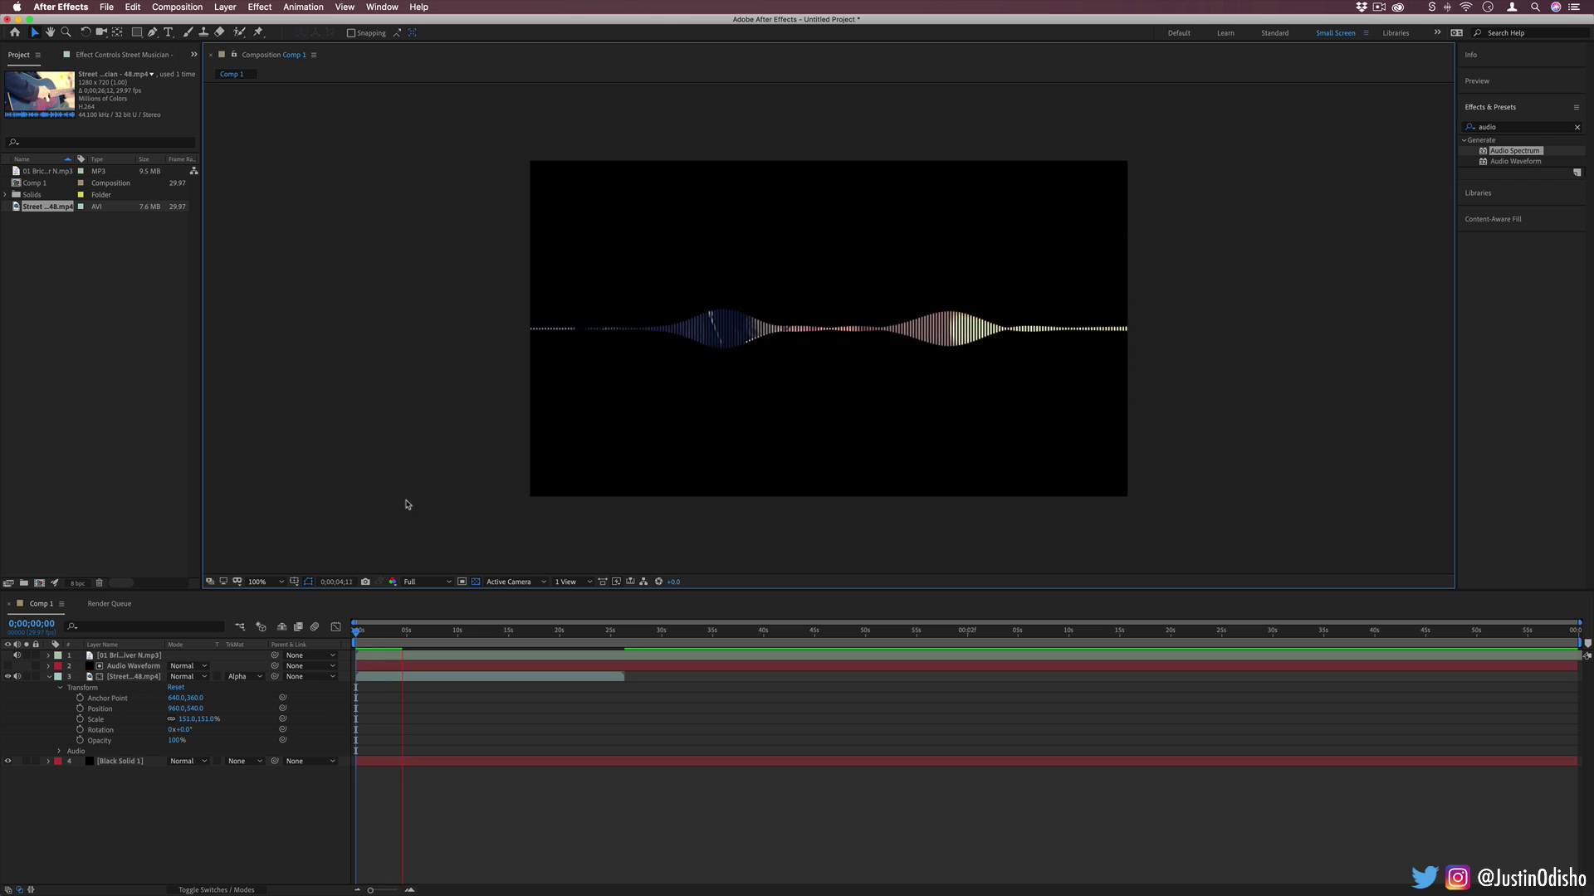
key(space)
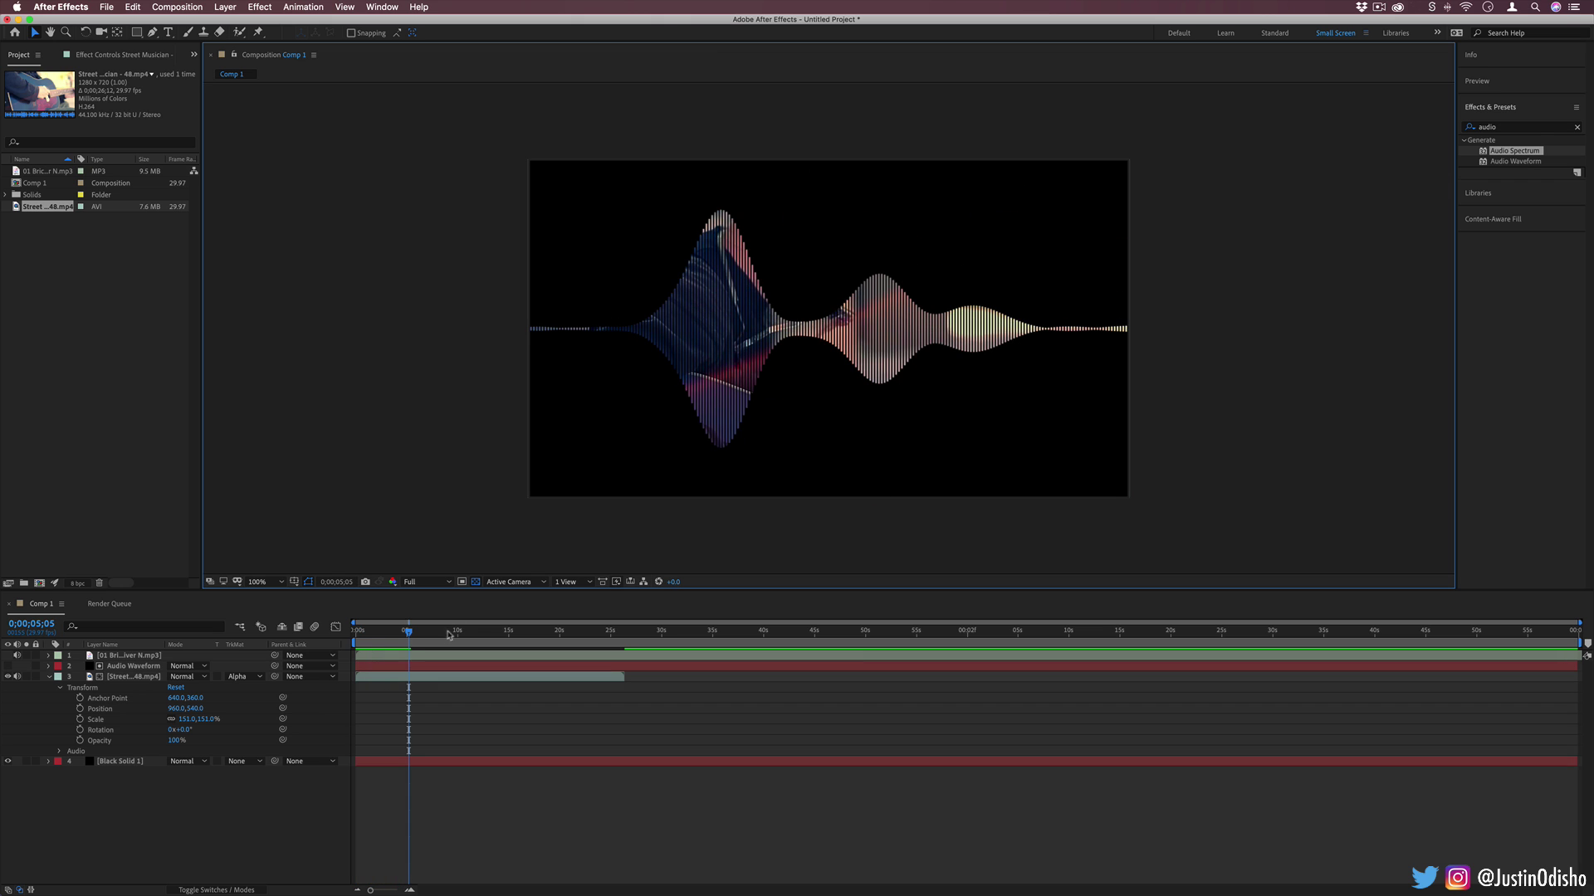
Switch the Audio Waveform's Display Options to Analog lines.
click(139, 668)
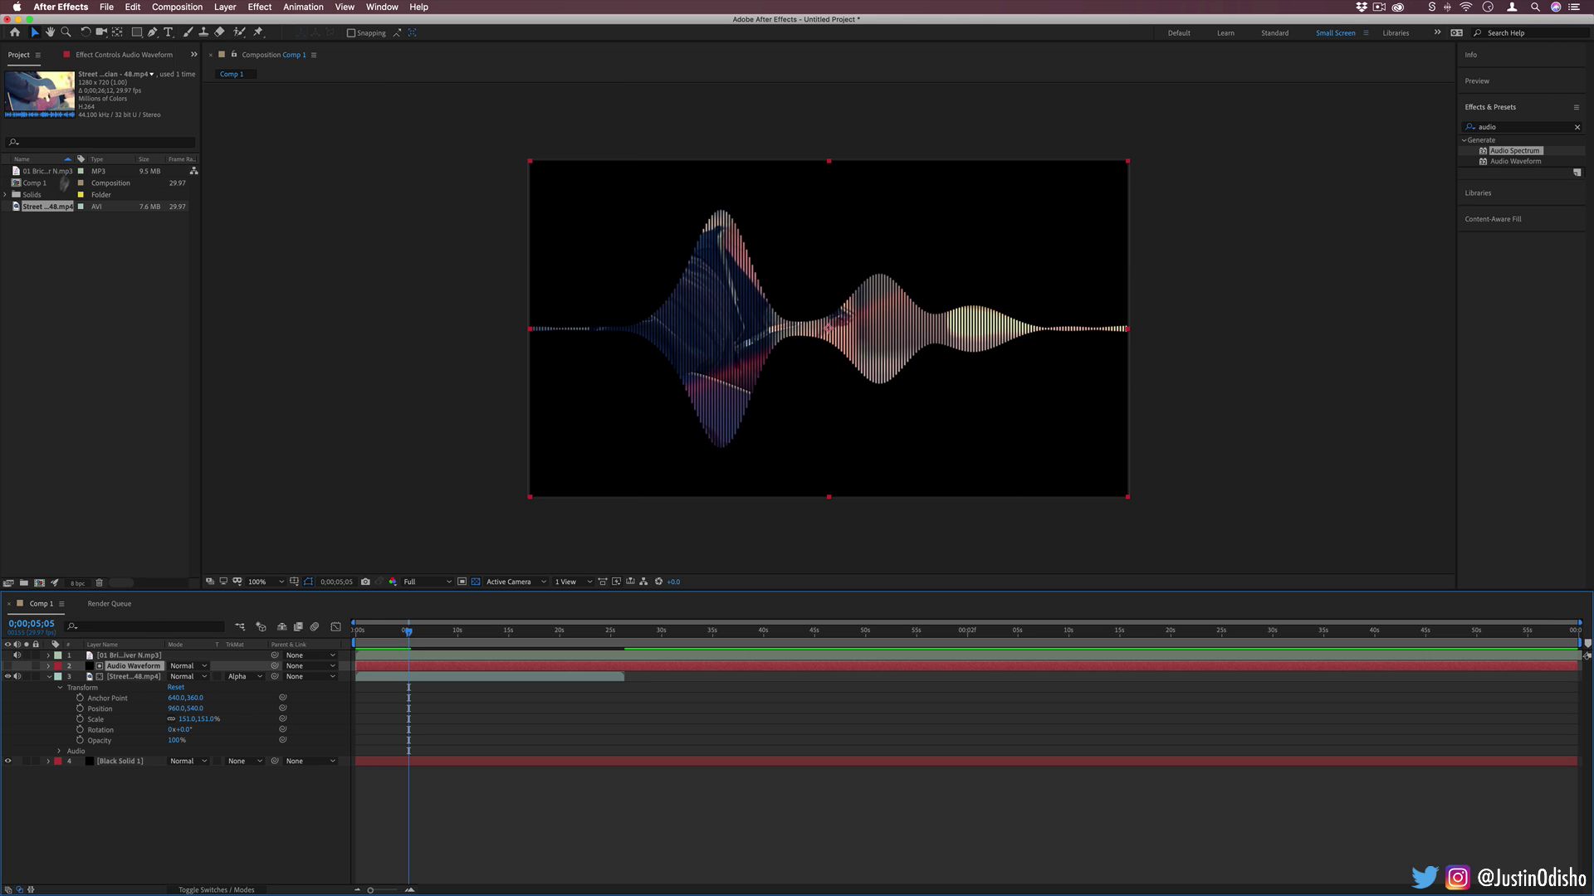
click(120, 55)
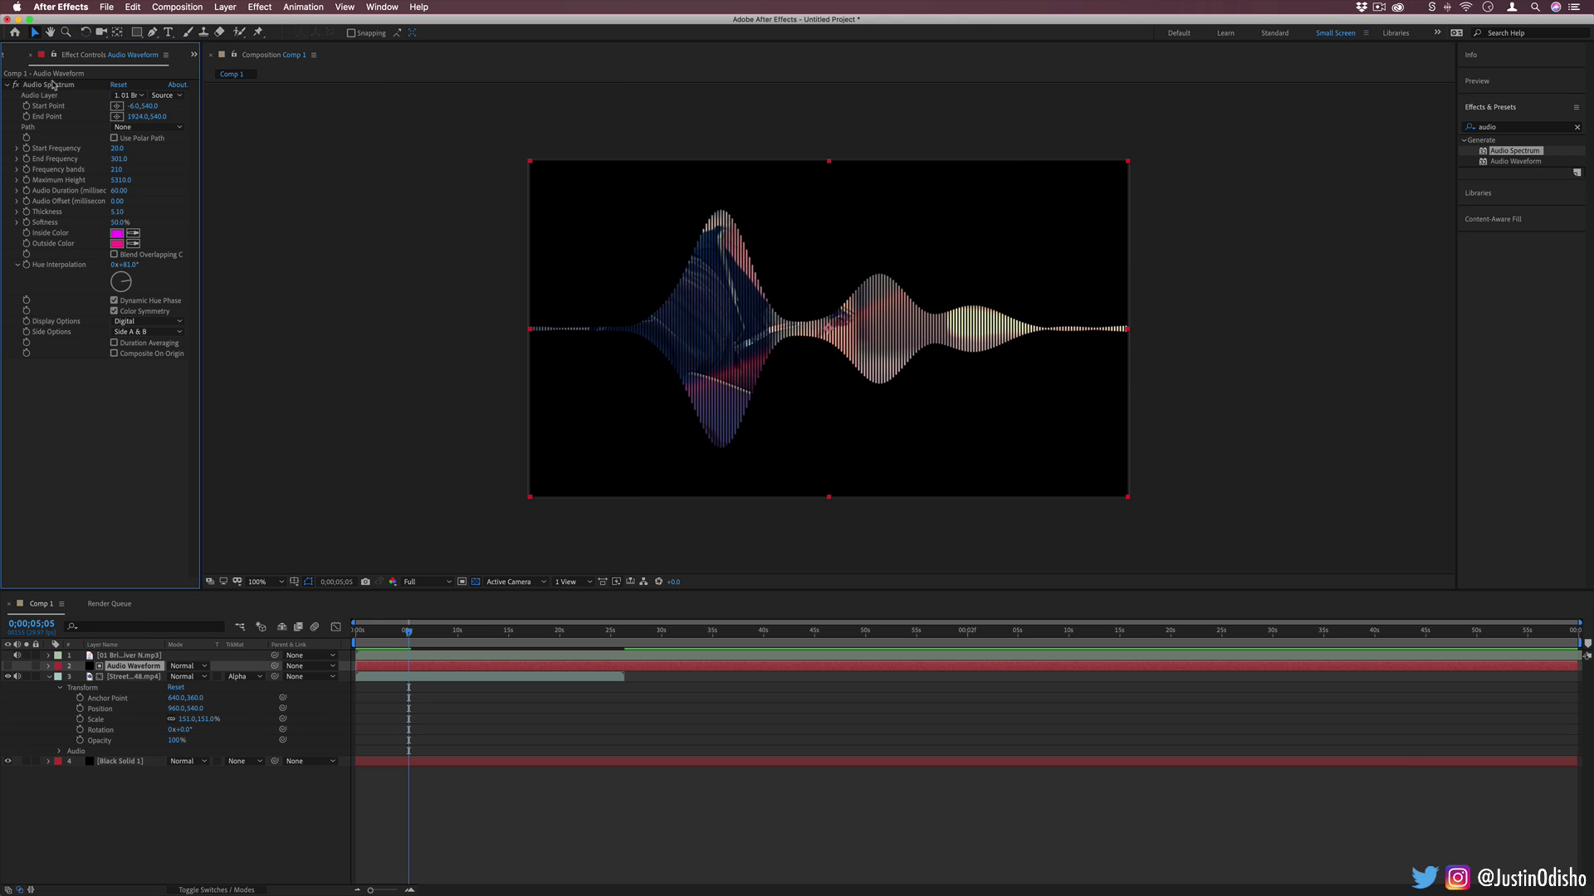
click(145, 311)
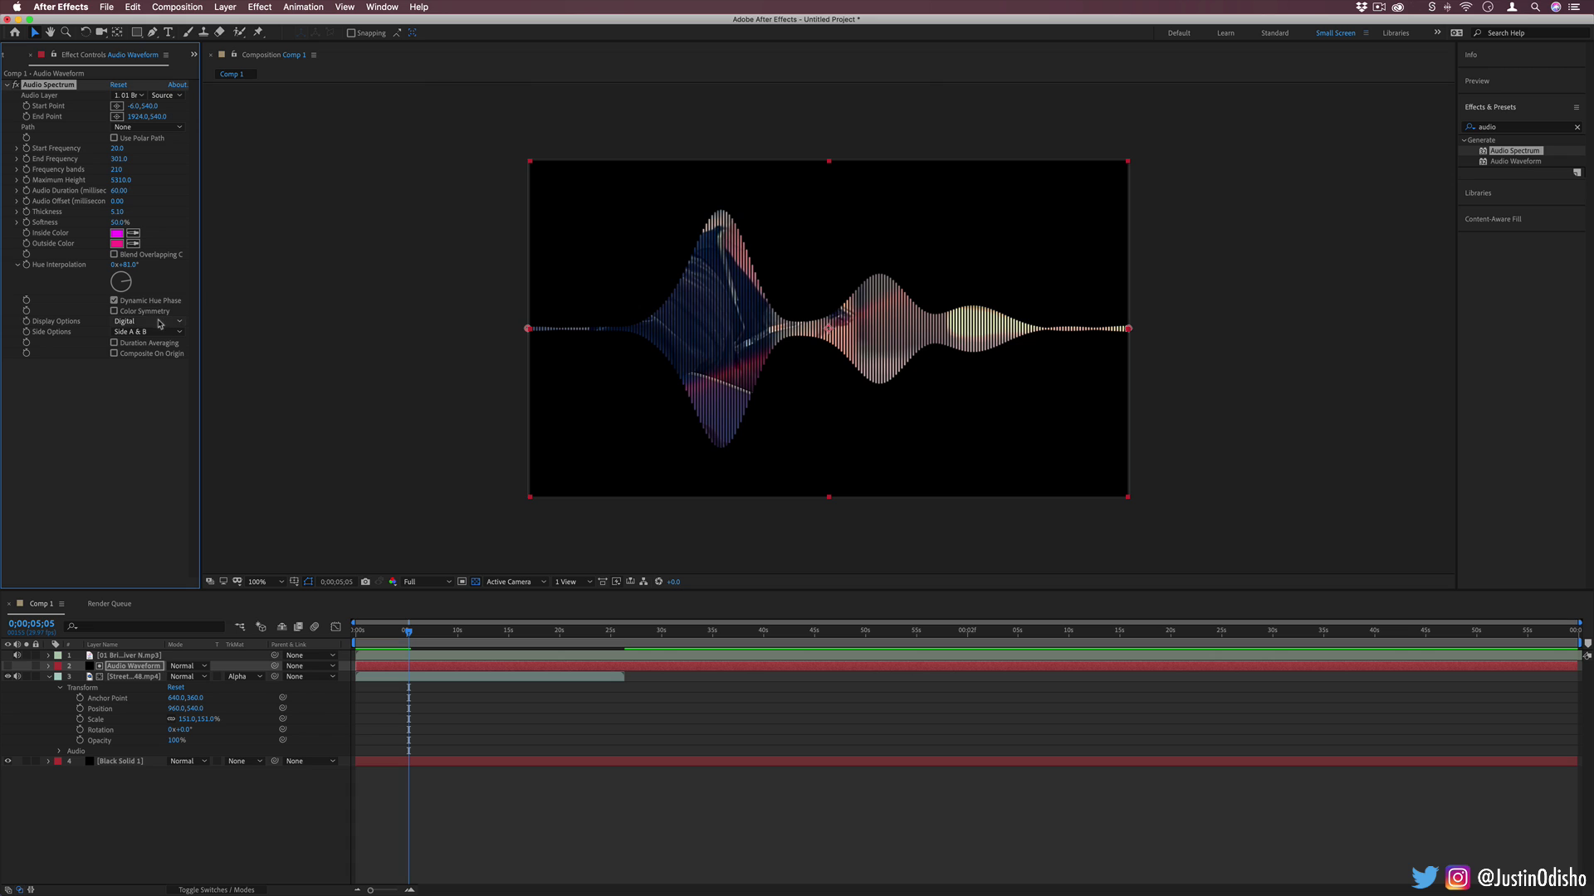
click(147, 320)
click(145, 311)
click(147, 322)
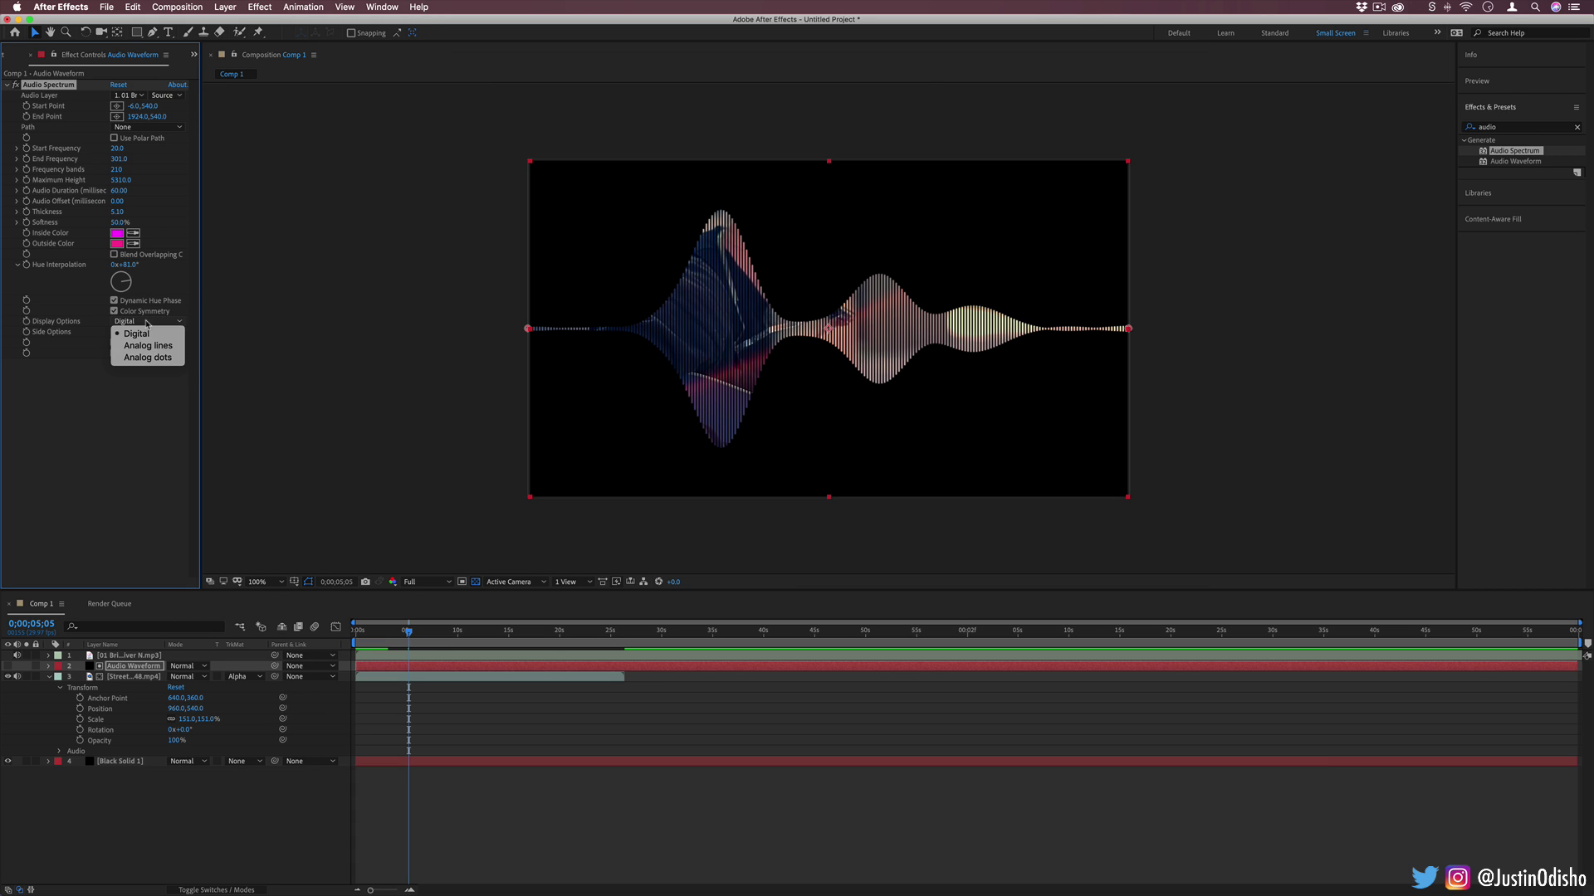
click(166, 346)
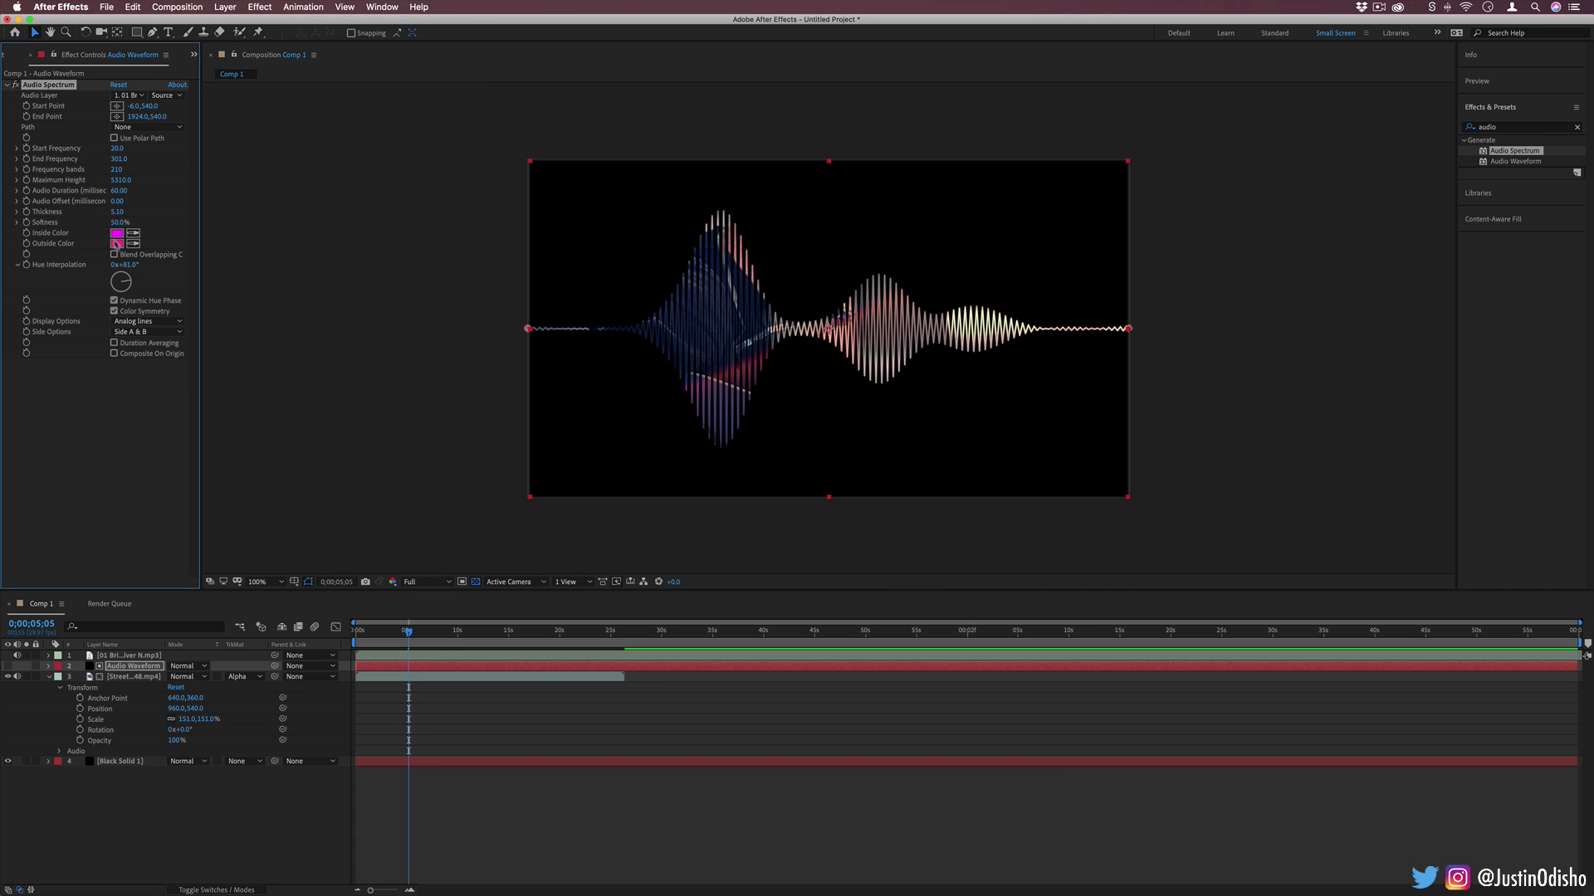
Try Analog dots with a one-sided waveform, then return the display to Digital.
click(147, 321)
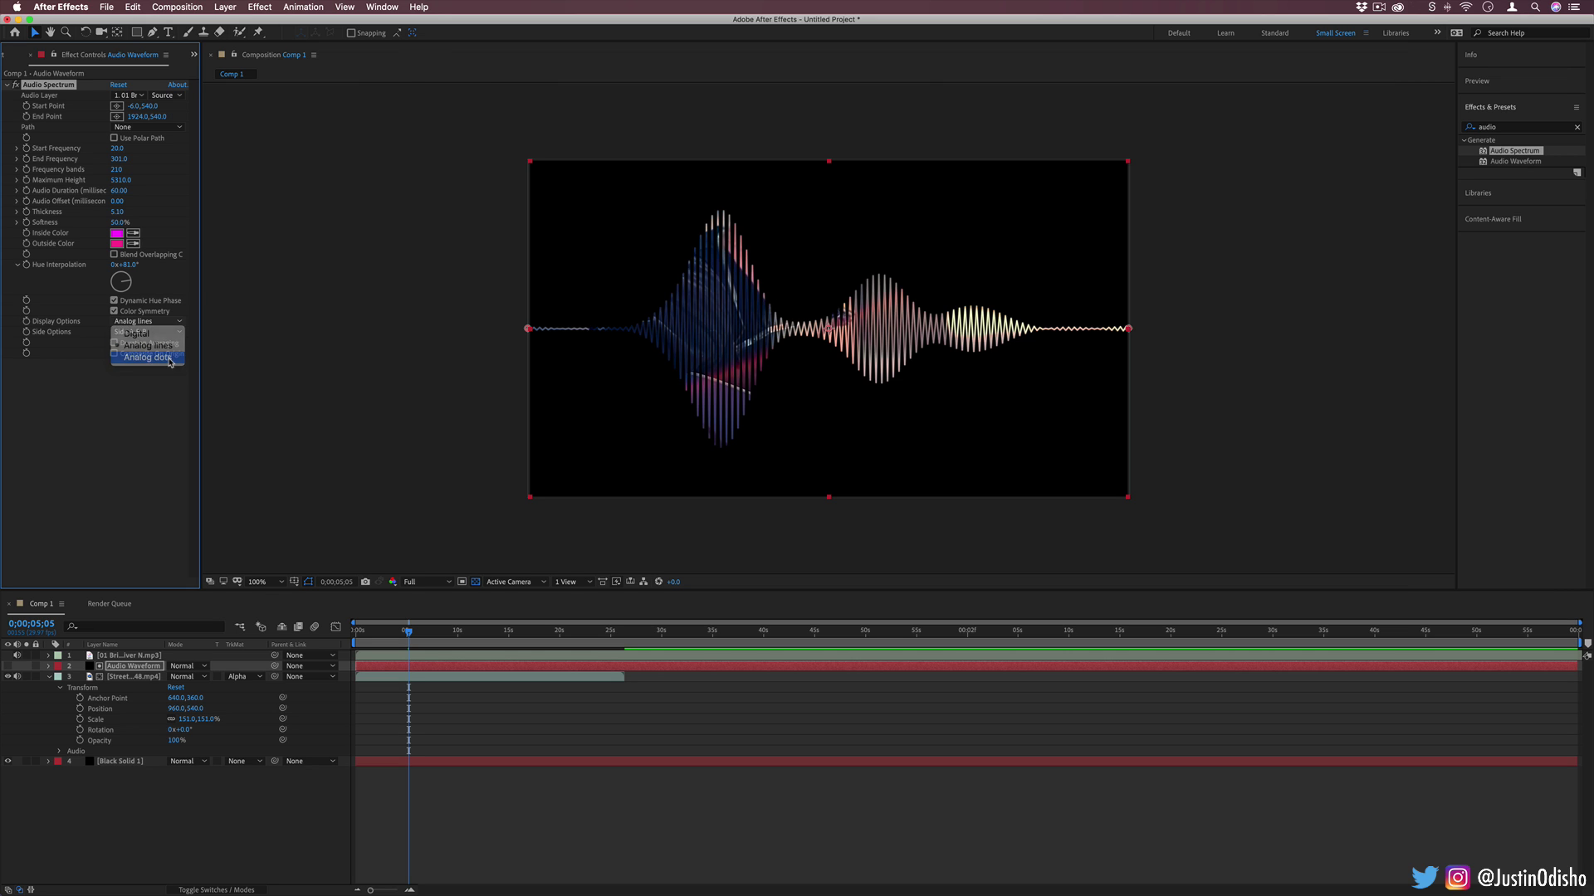
click(171, 360)
click(156, 332)
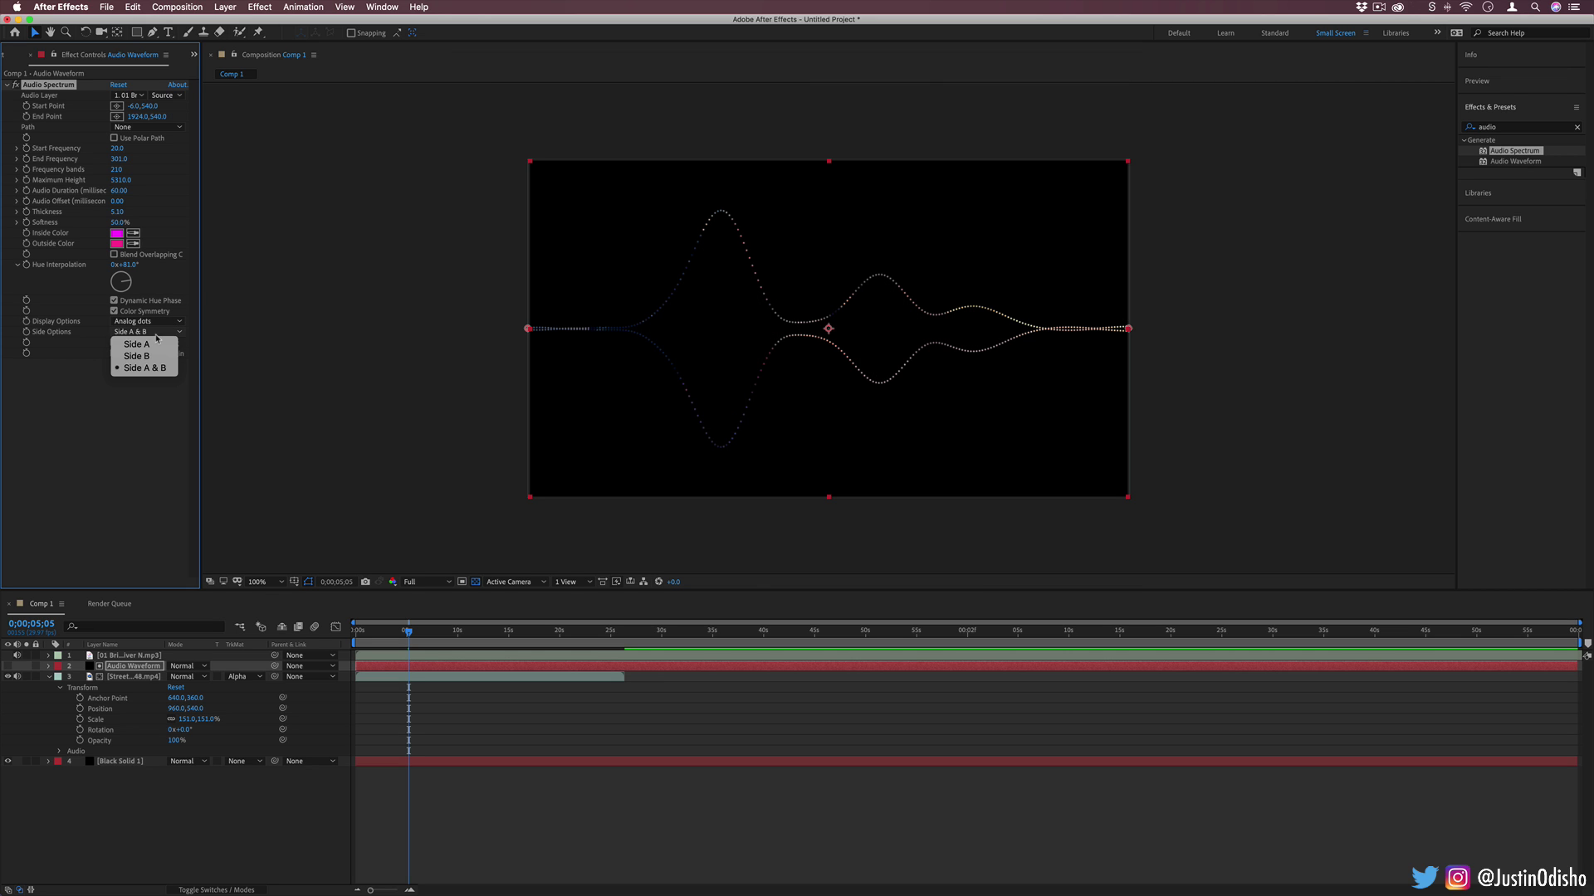
click(156, 344)
click(167, 323)
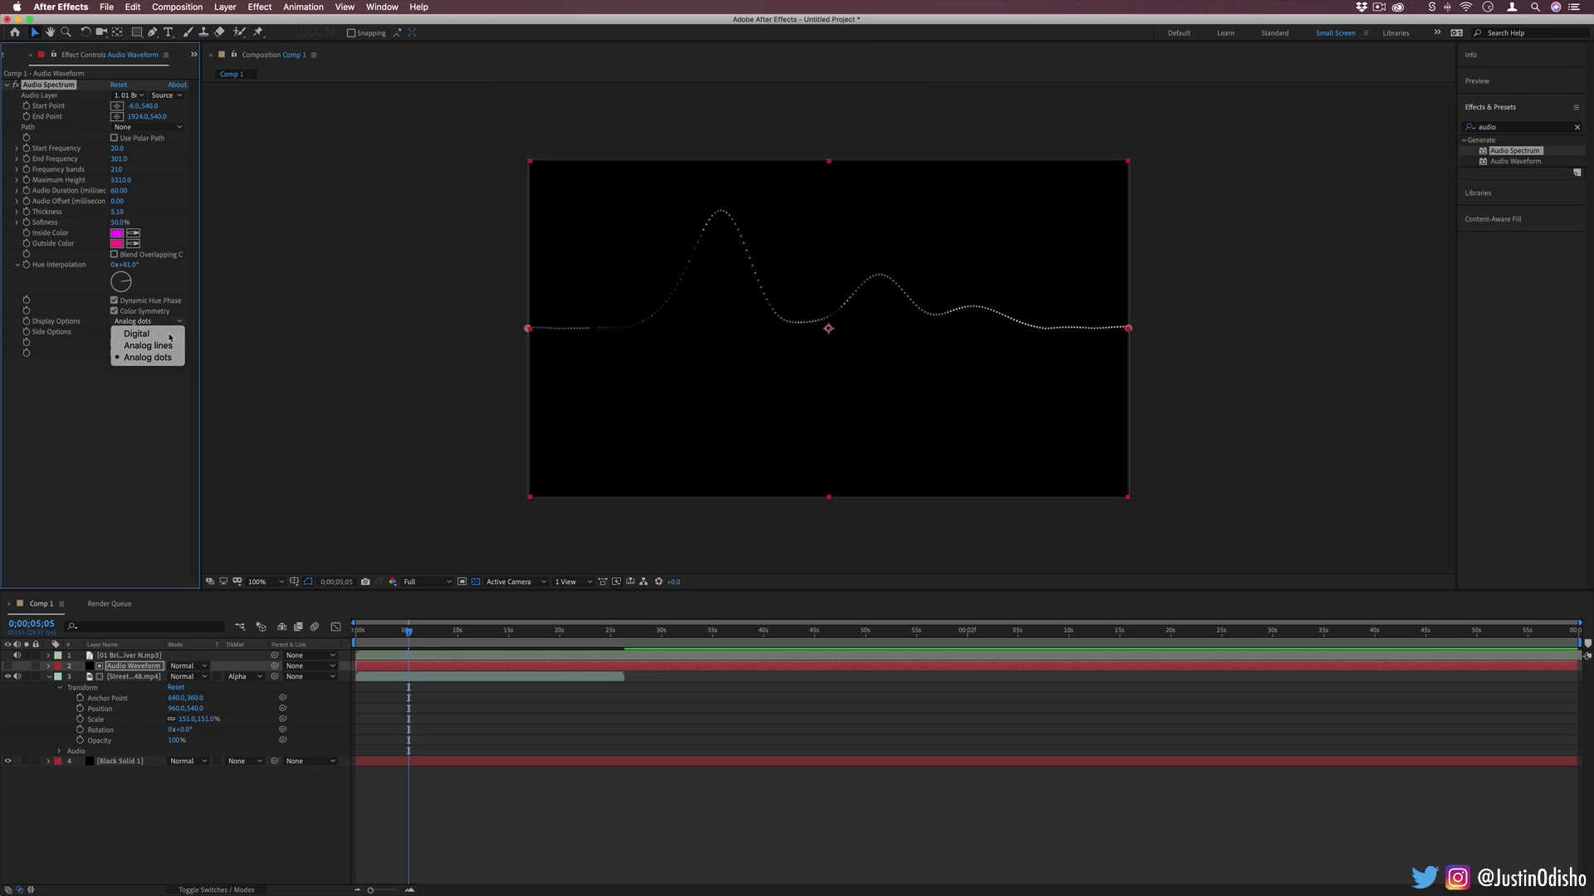
click(169, 333)
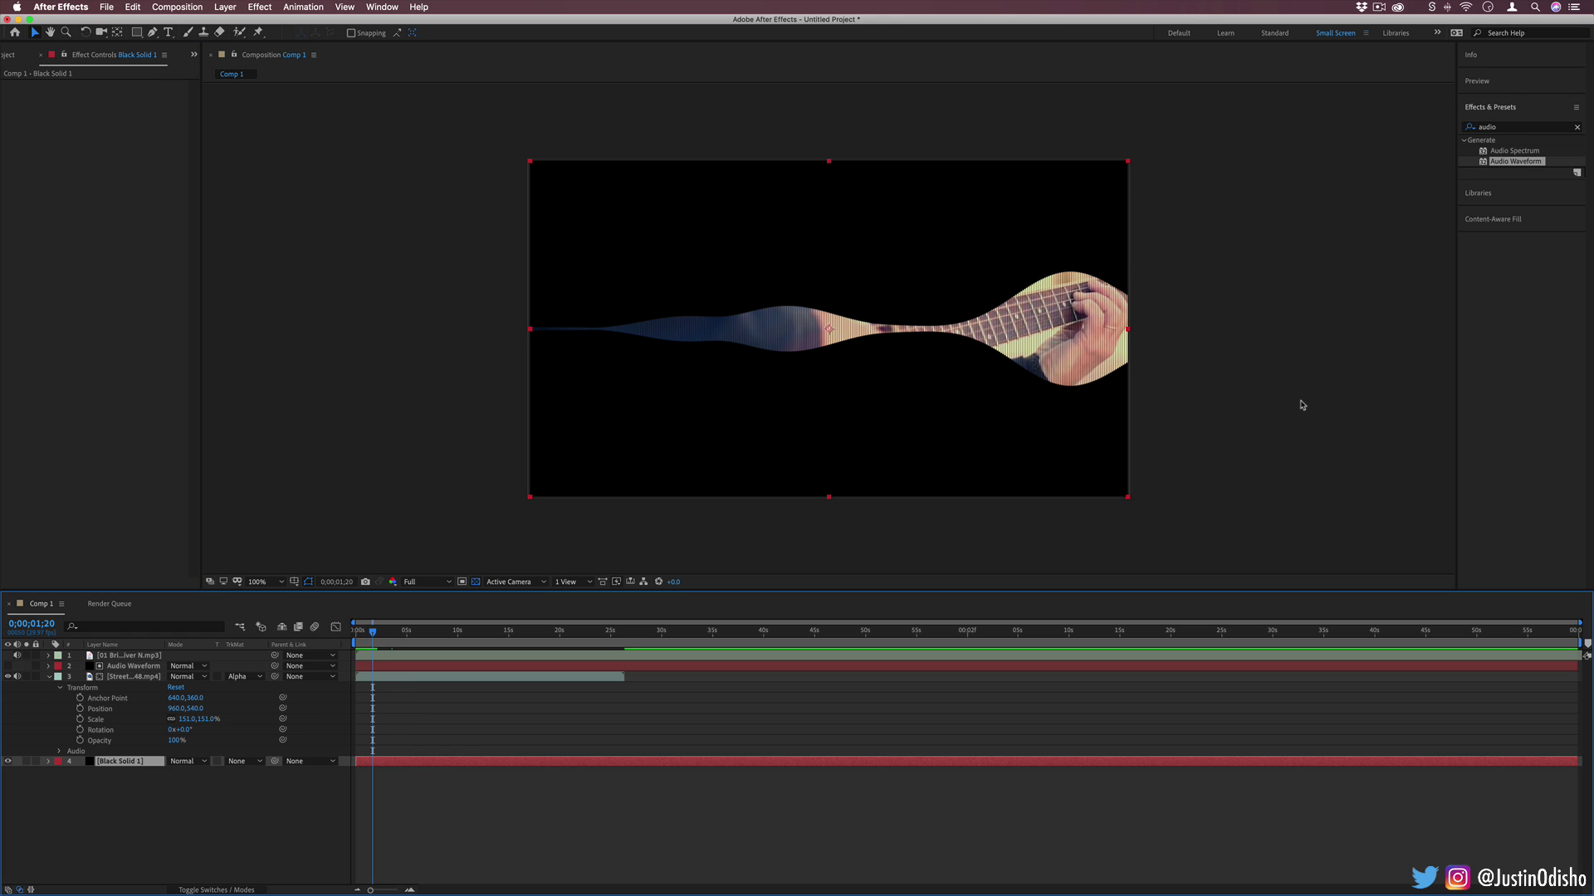
Apply Gradient Ramp to Black Solid 1, set to Radial and centred in the frame.
click(127, 764)
click(1515, 128)
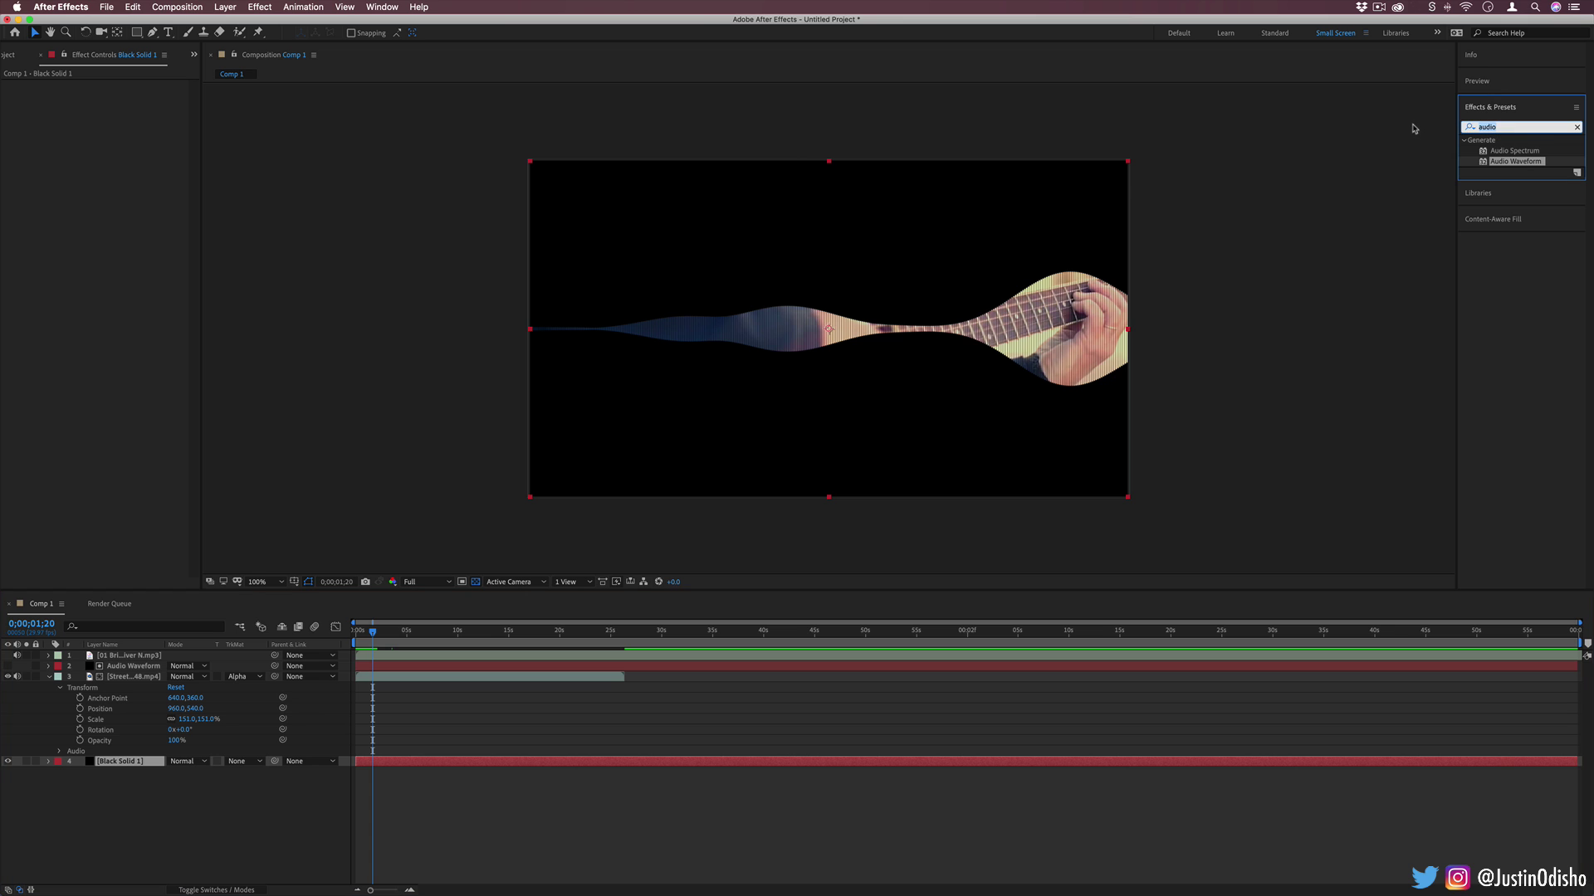
text(gradient ramp)
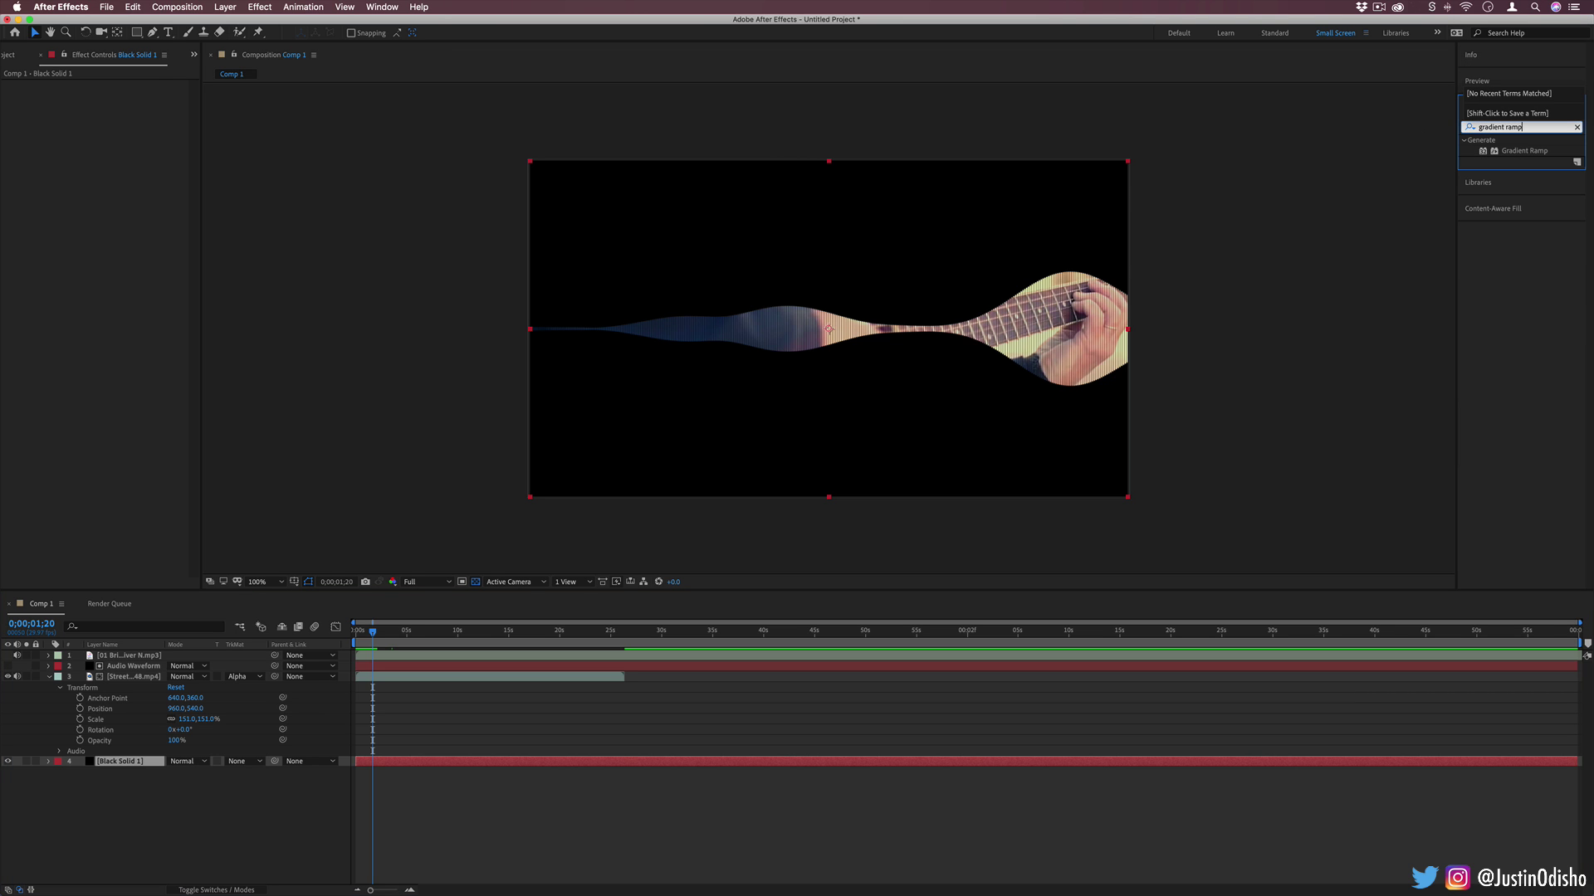
drag(1520, 153, 119, 764)
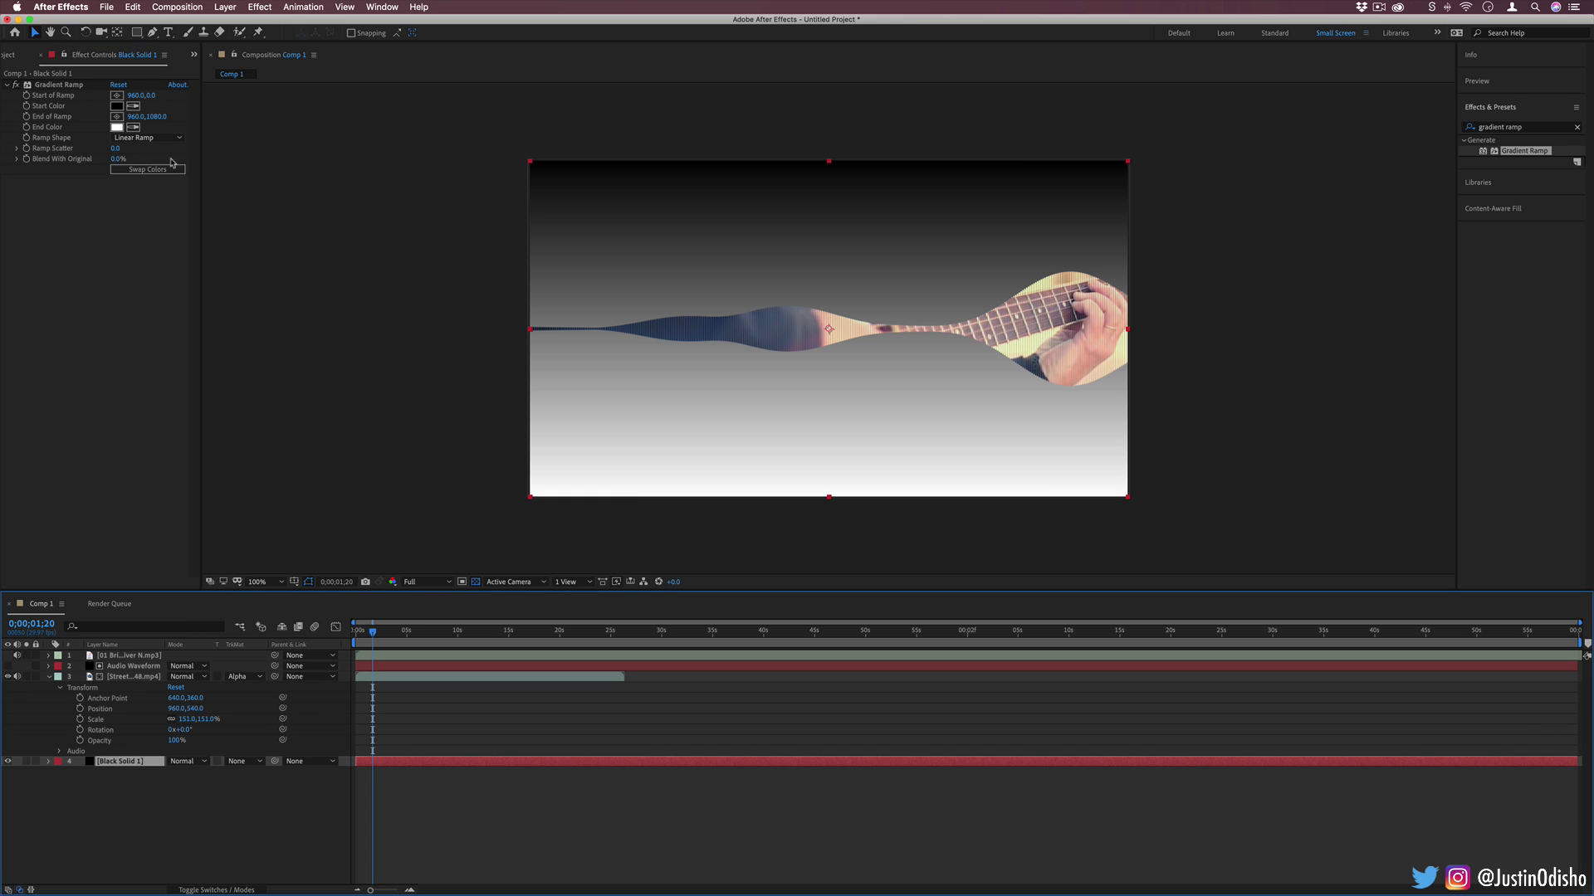
click(150, 138)
click(158, 163)
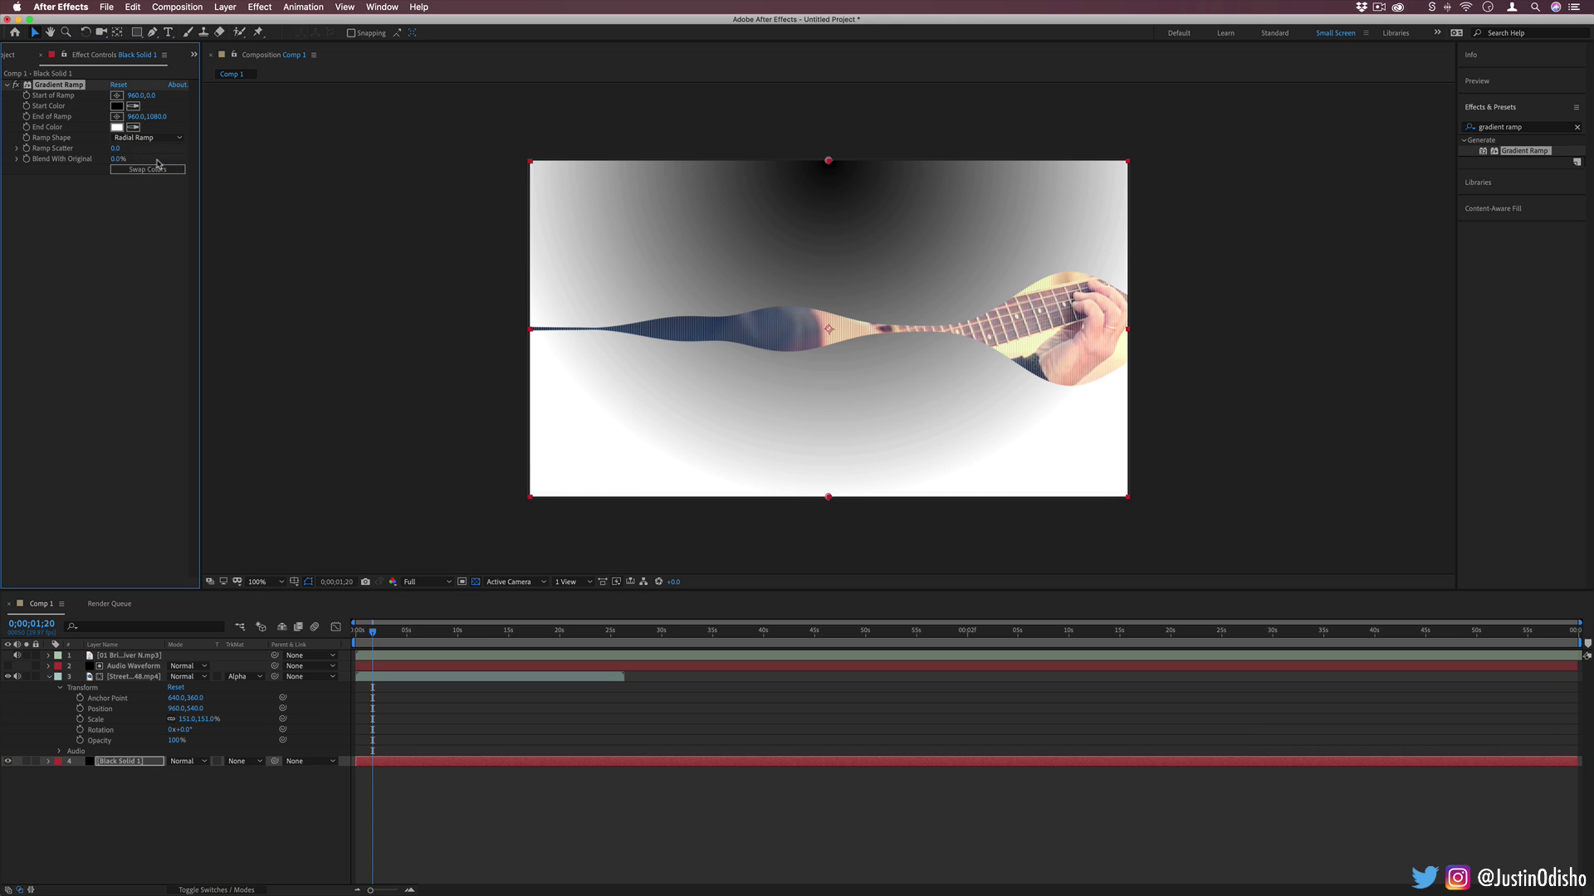
drag(150, 98, 438, 146)
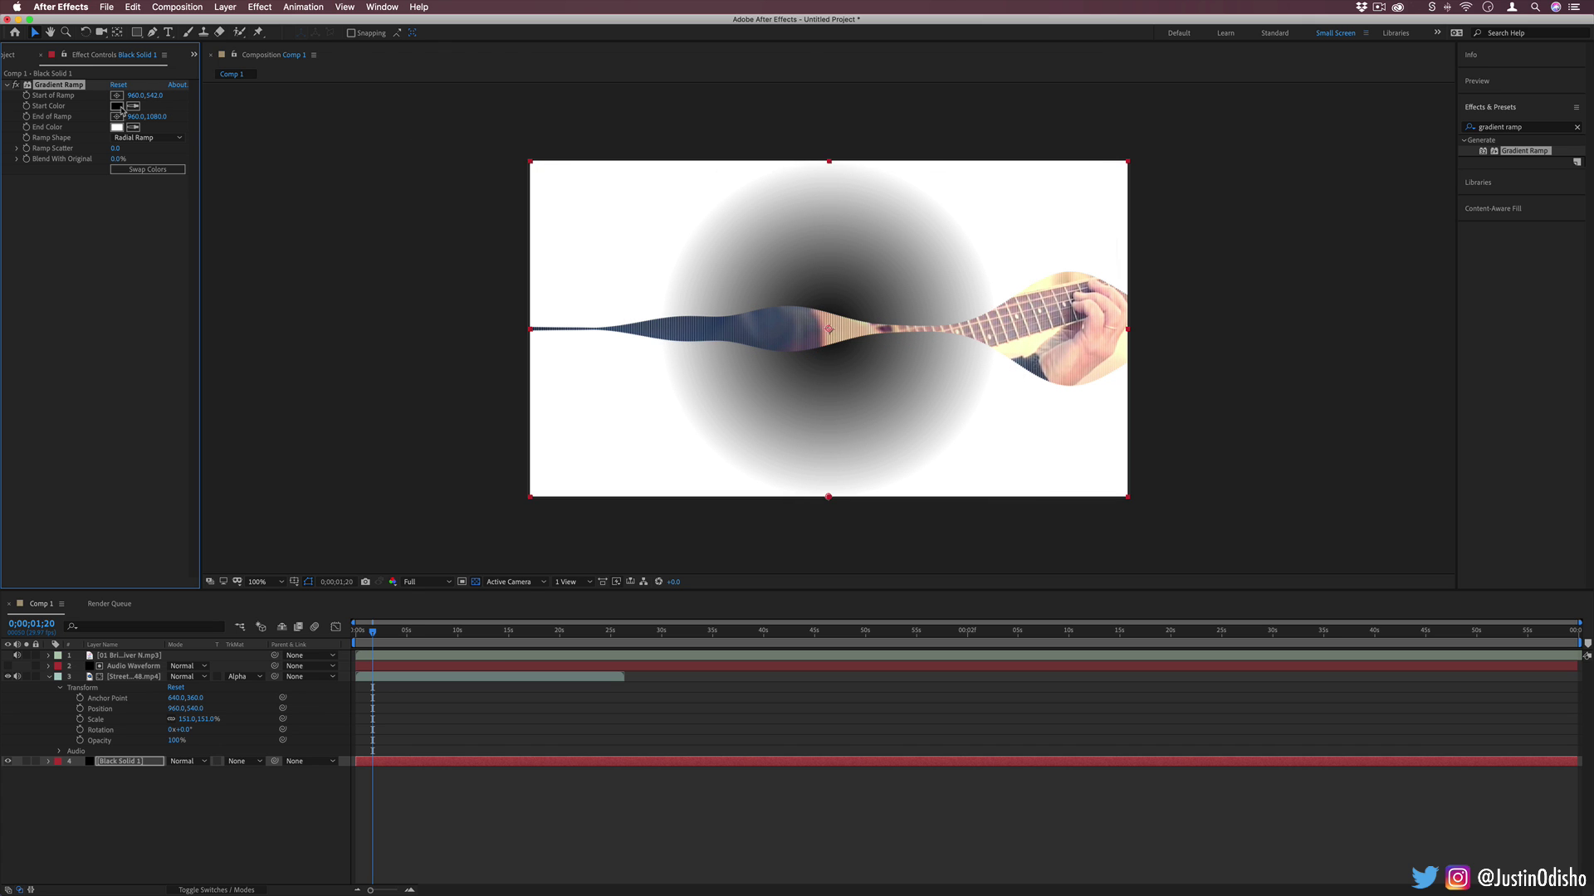
Set the ramp's end colour to dark navy and start colour to dark blue.
click(118, 128)
drag(667, 691, 667, 673)
drag(614, 755, 656, 758)
click(766, 616)
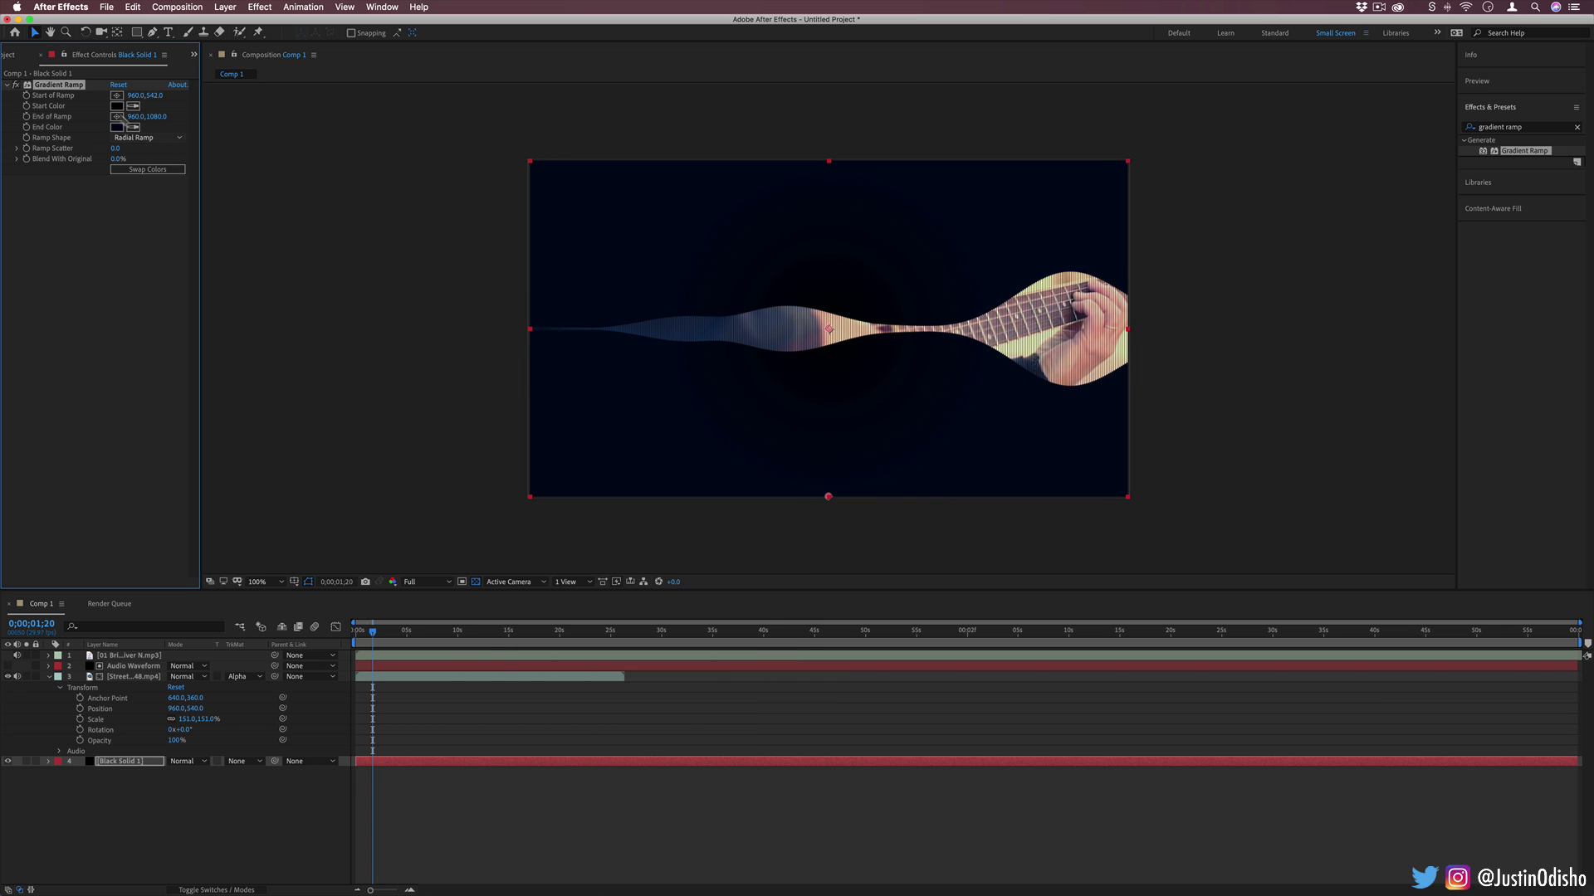
click(117, 106)
click(667, 681)
drag(612, 715, 650, 726)
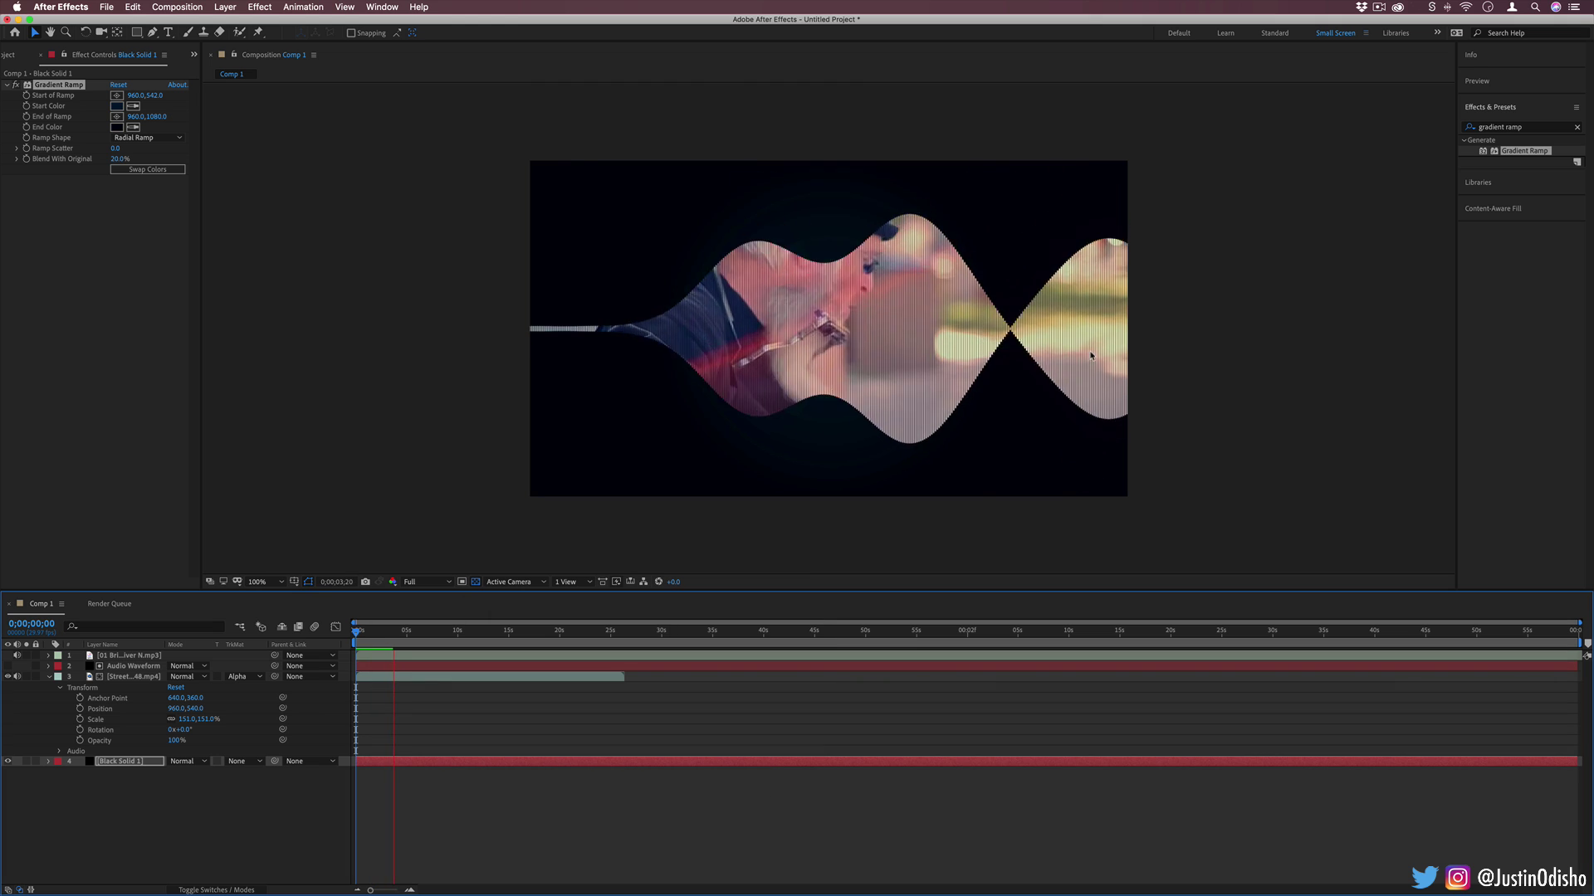